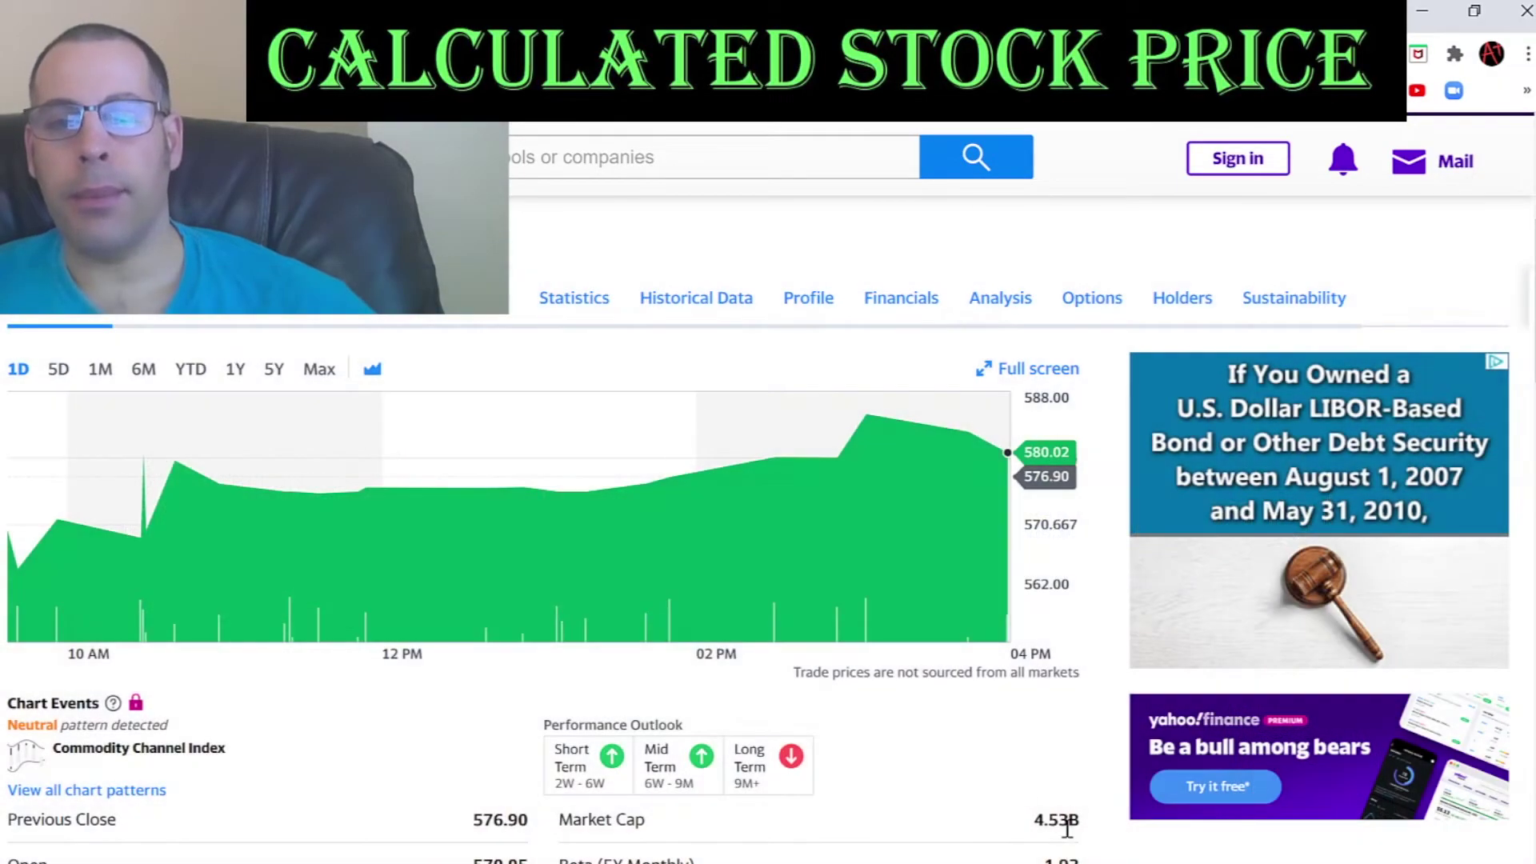
Copy the 584.00 closing price from TPL's Yahoo Finance quote page
{"action": "double_click", "coordinate": [1061, 819]}
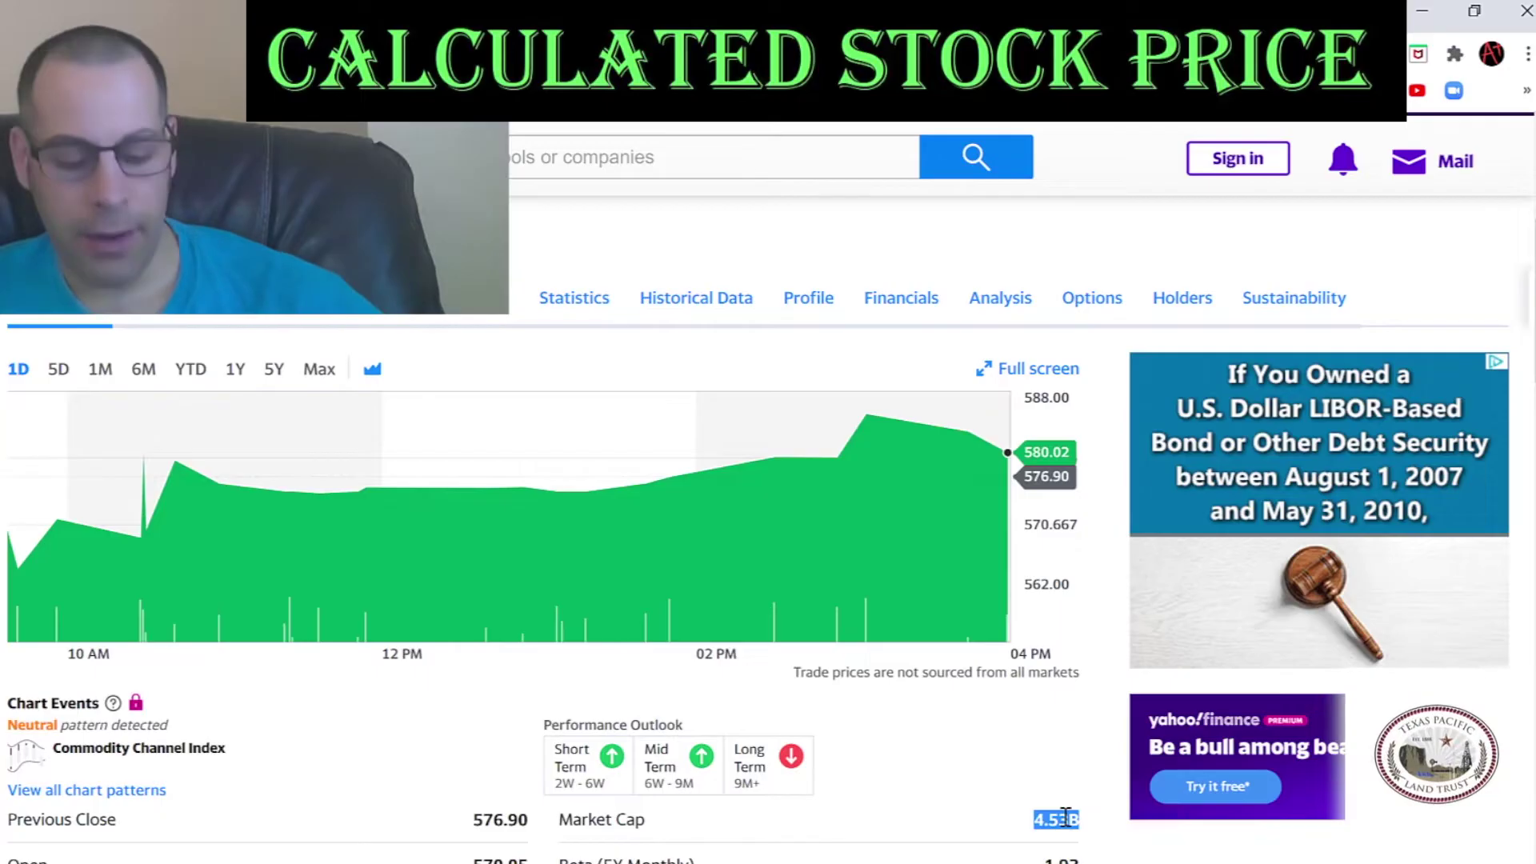
{"action": "key", "text": "alt+Tab"}
{"action": "key", "text": "alt+Tab"}
{"action": "scroll", "coordinate": [480, 480], "scroll_direction": "up", "scroll_amount": 2}
{"action": "double_click", "coordinate": [82, 349]}
{"action": "key", "text": "ctrl+c"}
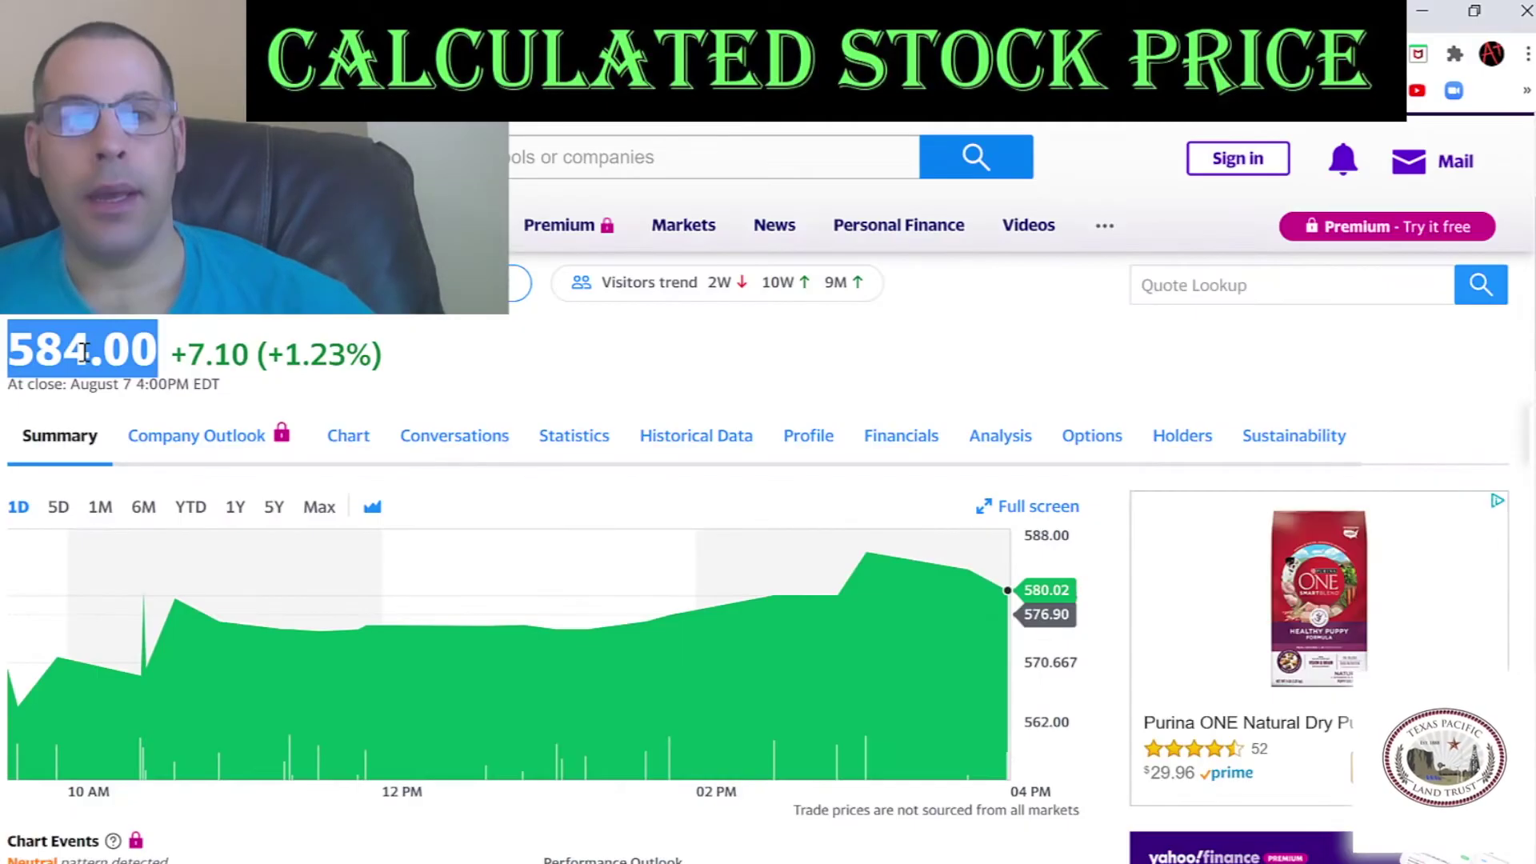
{"action": "key", "text": "alt+Tab"}
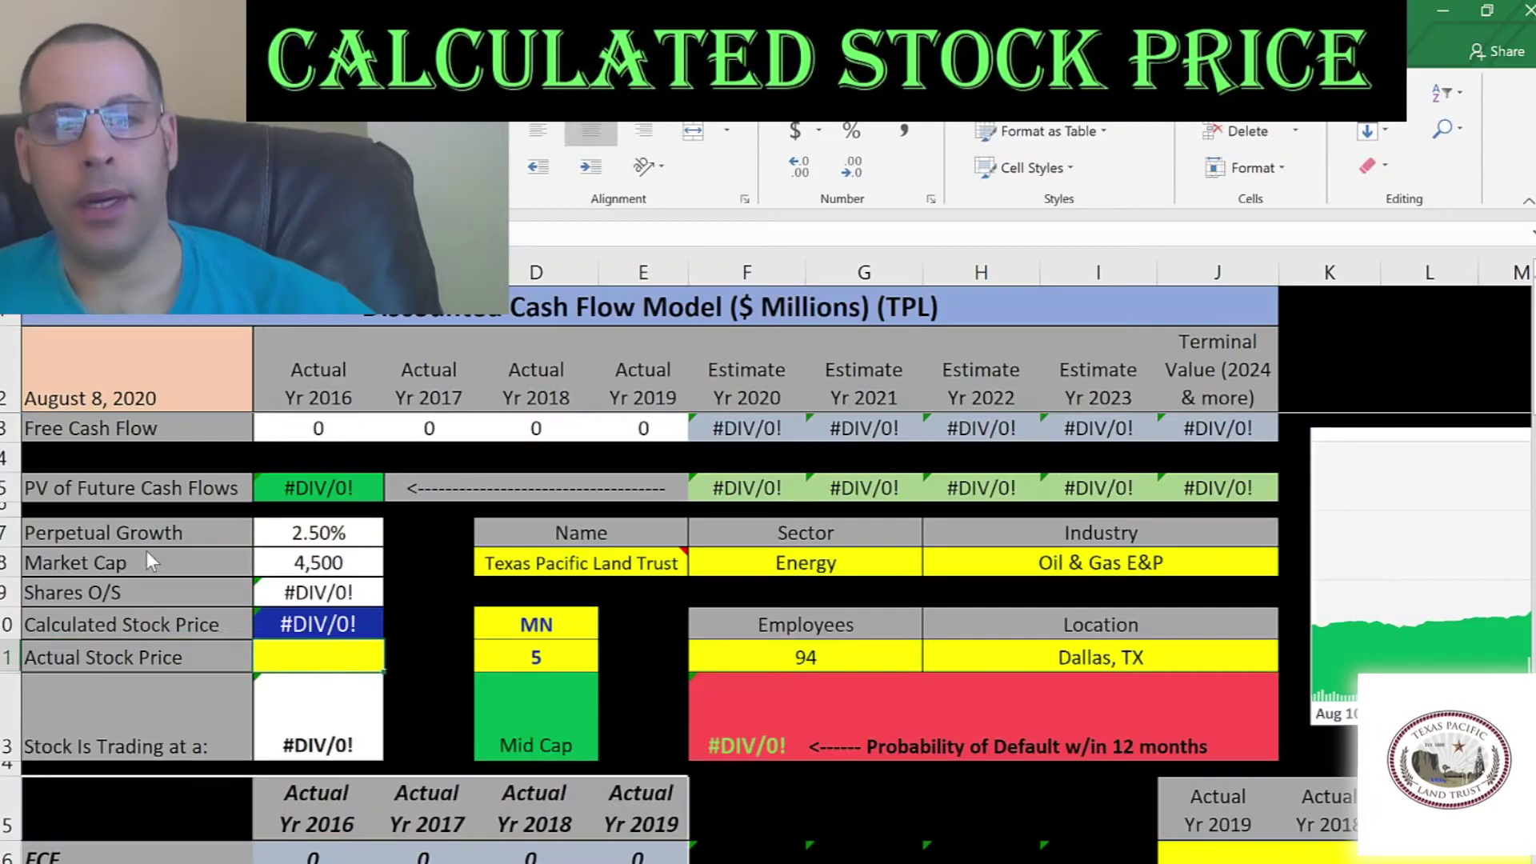
Paste 584.00 into the Actual Stock Price cell B11 of the DCF sheet
{"action": "key", "text": "Right"}
{"action": "key", "text": "ctrl+v"}
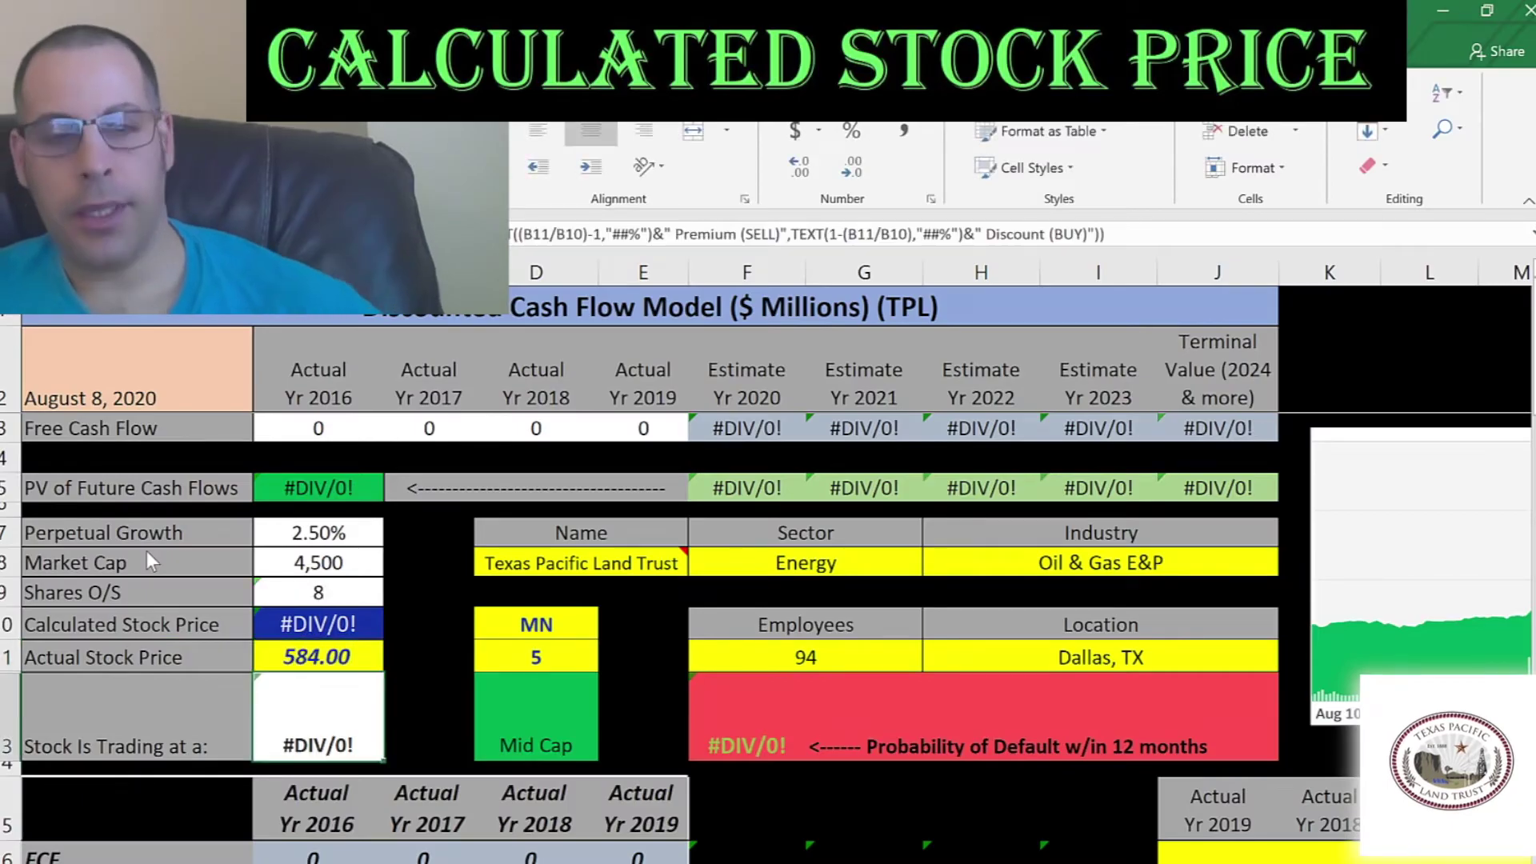
{"action": "key", "text": "Down"}
{"action": "key", "text": "Down"}
{"action": "key", "text": "Right"}
{"action": "key", "text": "Right"}
{"action": "key", "text": "Right"}
{"action": "key", "text": "Right"}
{"action": "key", "text": "Right"}
{"action": "key", "text": "Right"}
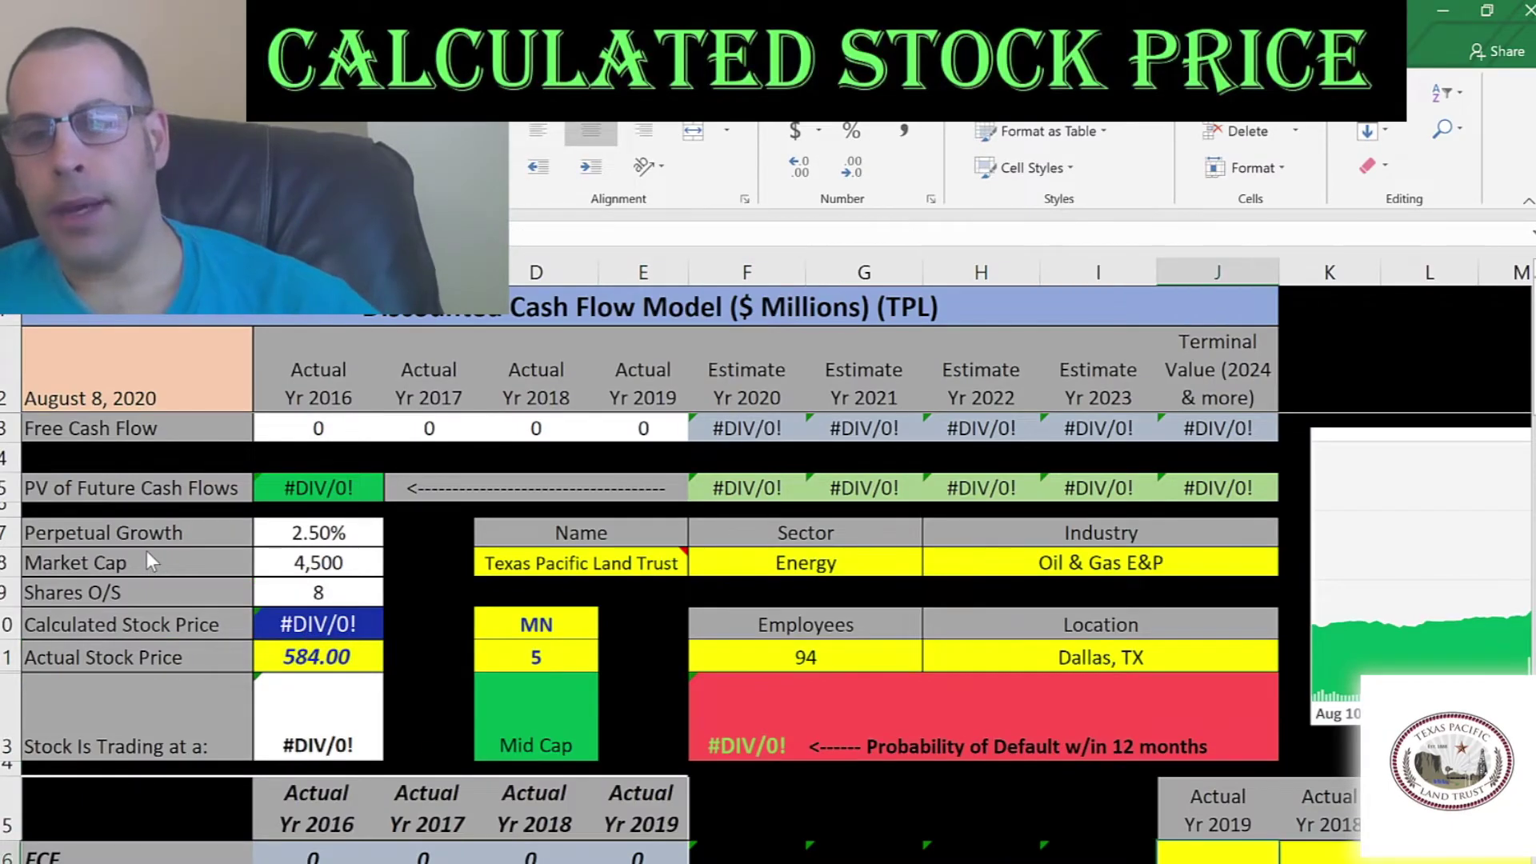
{"action": "key", "text": "alt+Tab"}
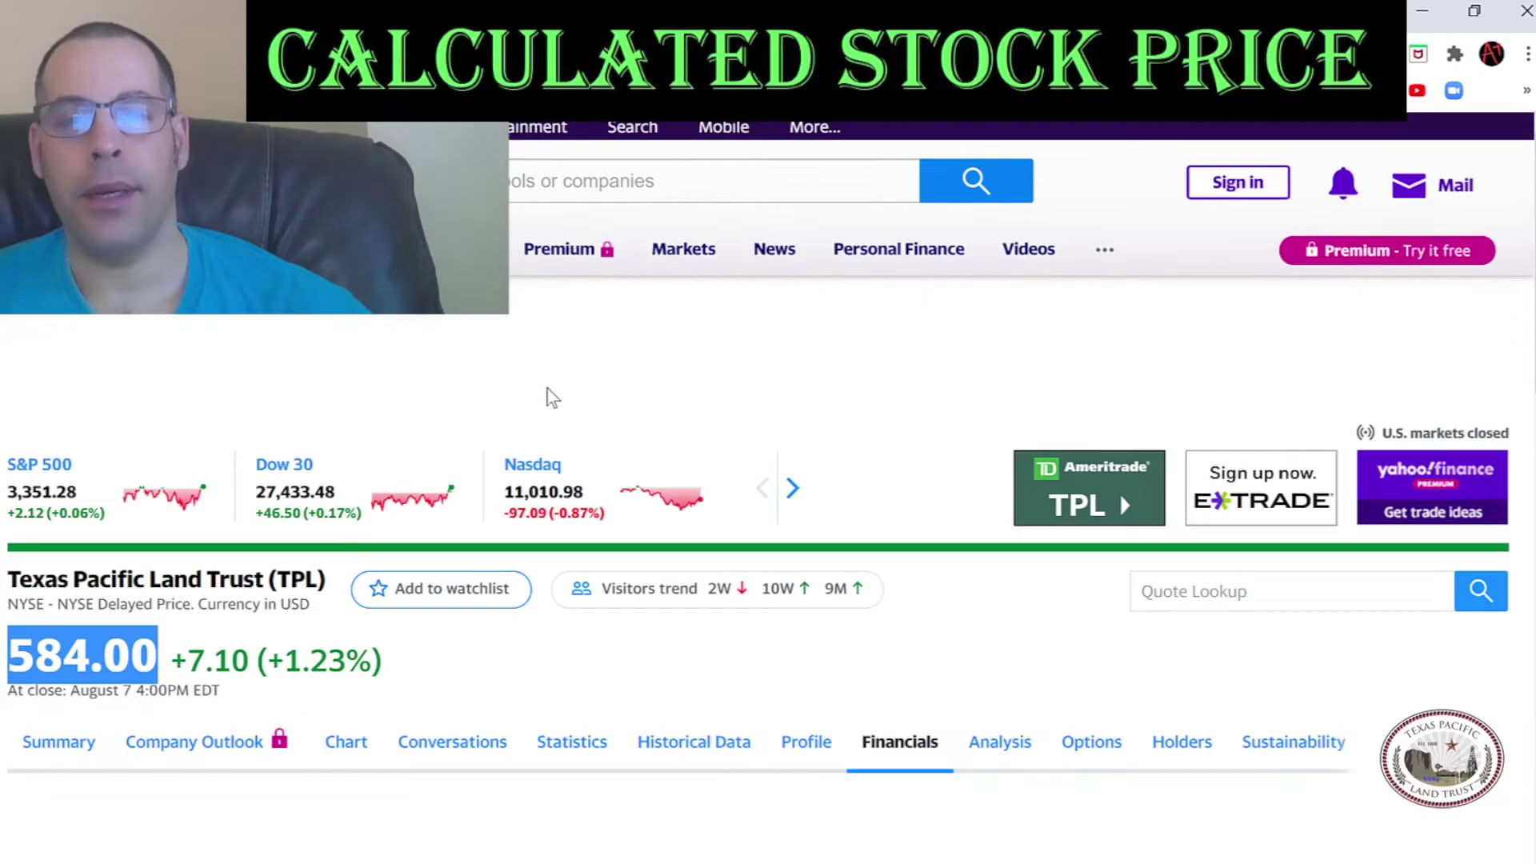
Select TPL's 2016–2019 Free Cash Flow figures on Yahoo Finance
{"action": "scroll", "coordinate": [549, 398], "scroll_direction": "down", "scroll_amount": 15}
{"action": "scroll", "coordinate": [549, 398], "scroll_direction": "up", "scroll_amount": 6}
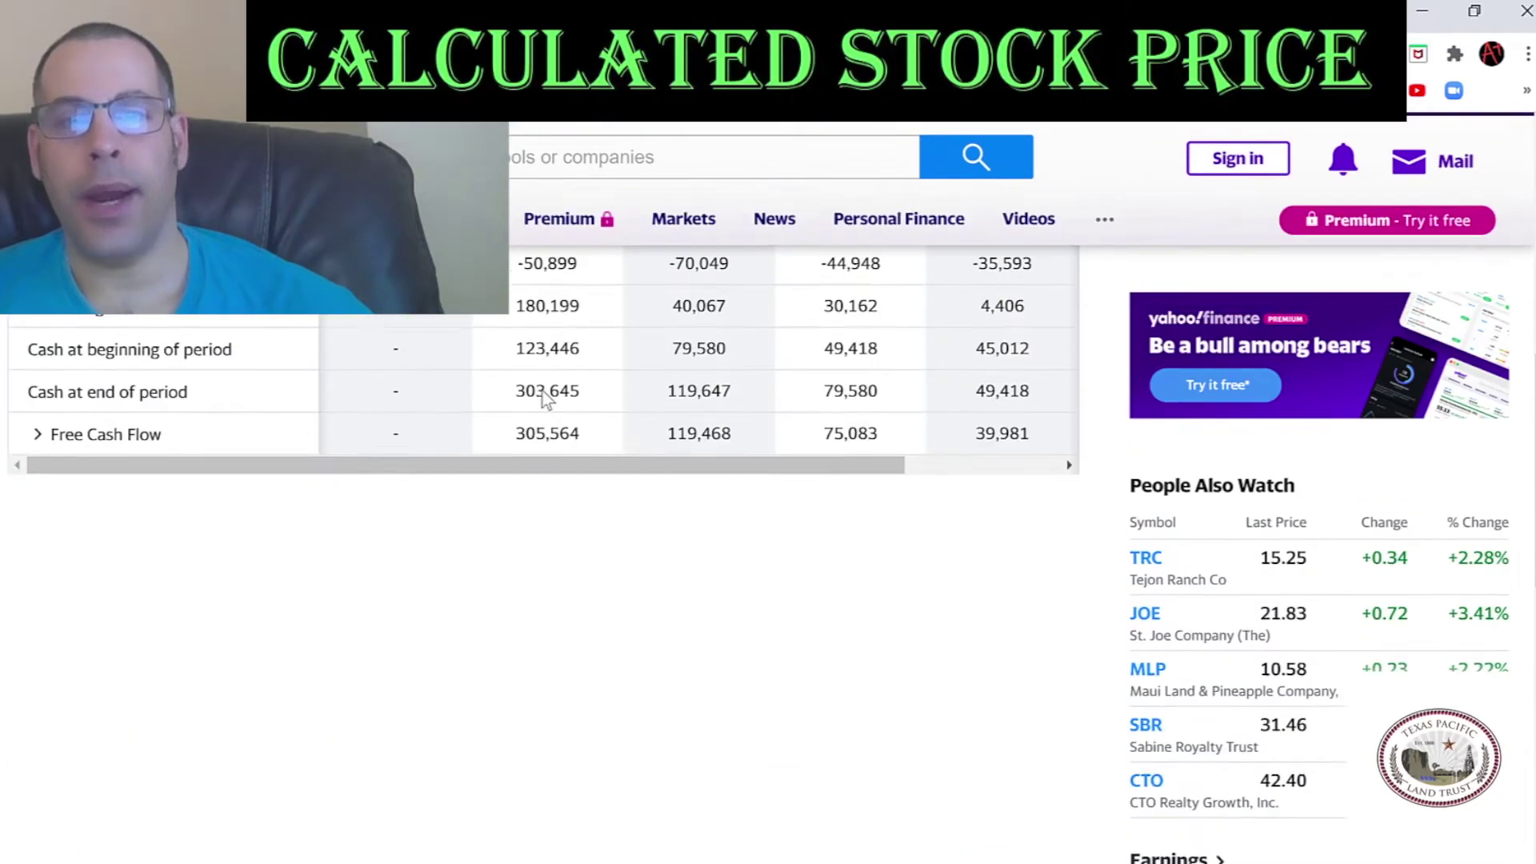
{"action": "left_click_drag", "start_coordinate": [516, 565], "coordinate": [932, 572]}
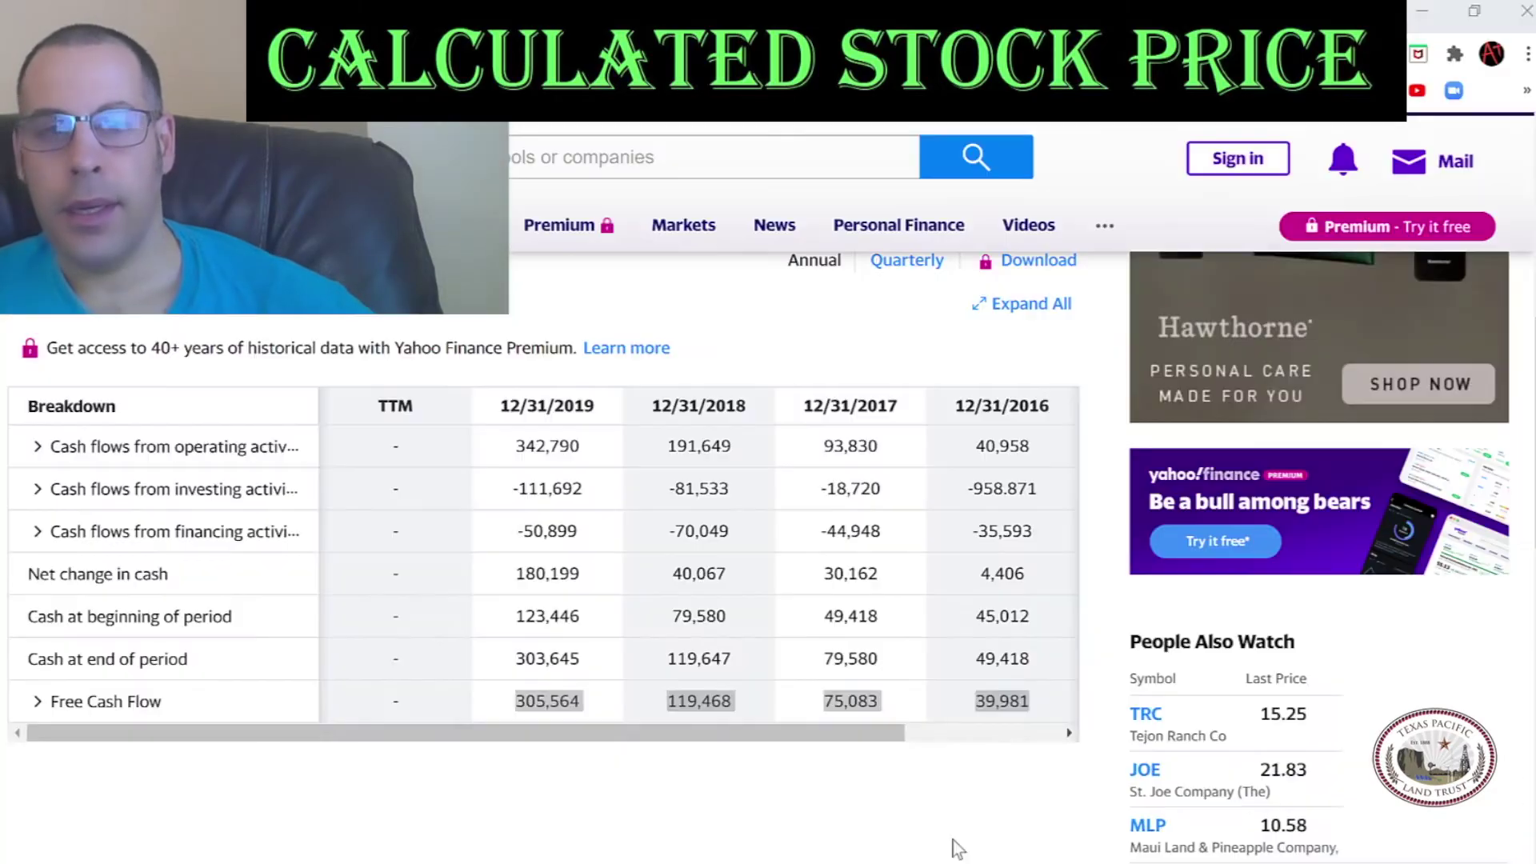
Select the 2016–2019 Net Income values on TPL's income statement
{"action": "scroll", "coordinate": [127, 521], "scroll_direction": "up", "scroll_amount": 2}
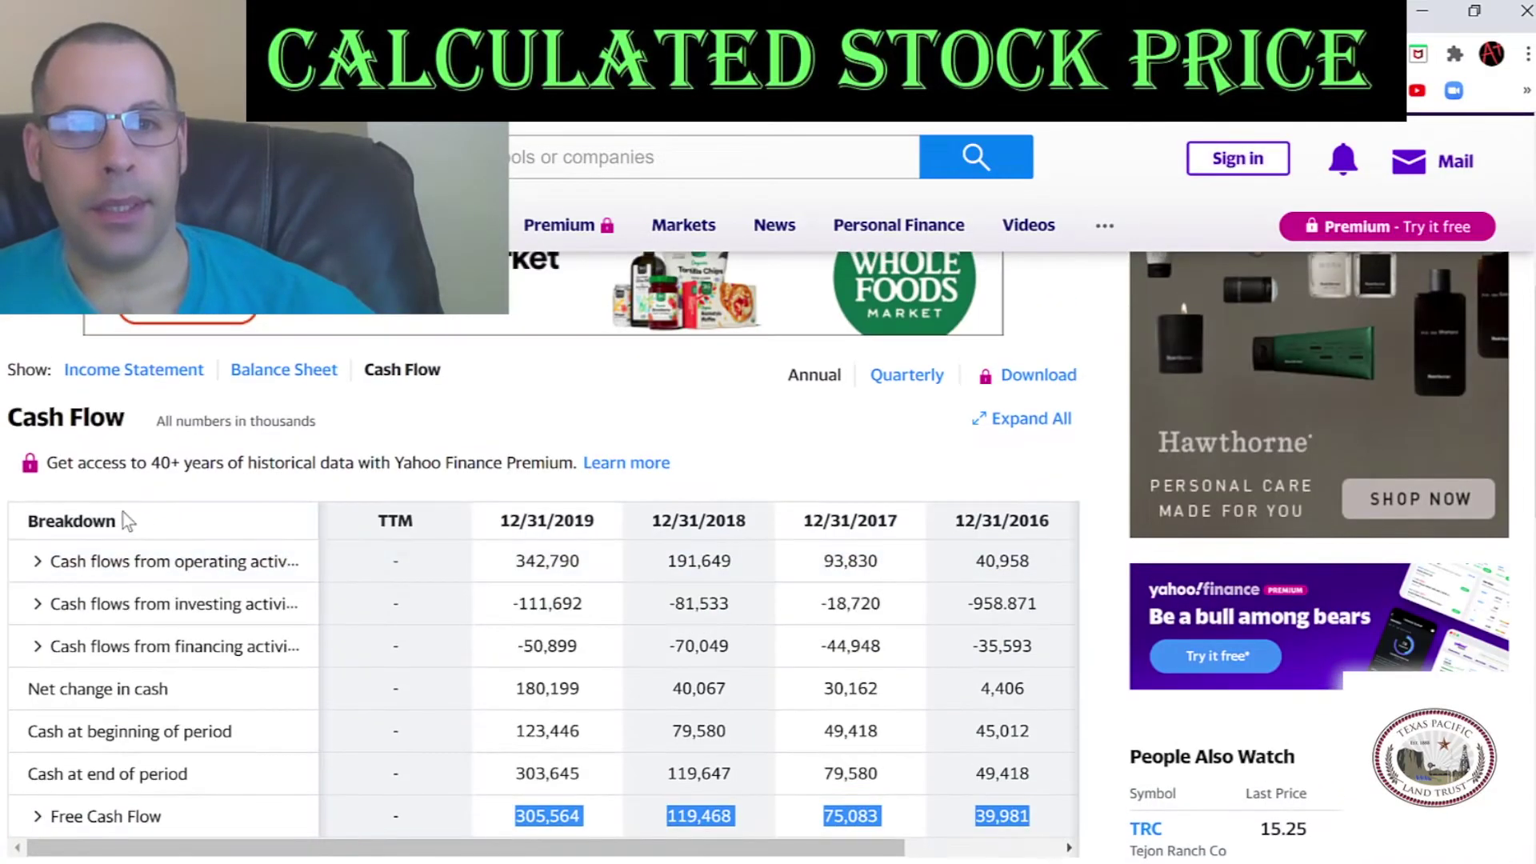
{"action": "left_click", "coordinate": [128, 370]}
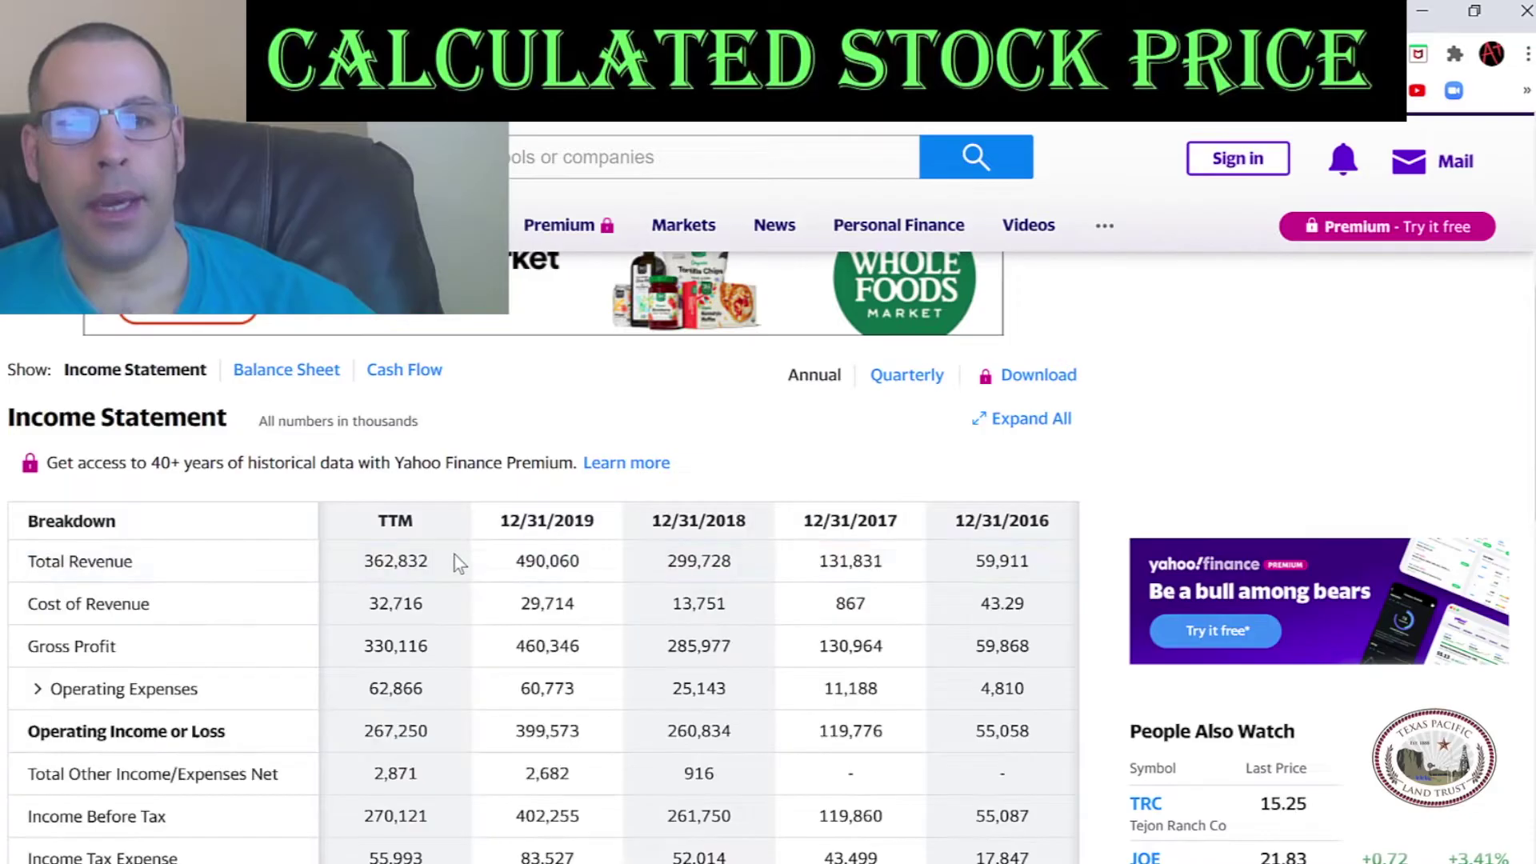
{"action": "scroll", "coordinate": [457, 577], "scroll_direction": "down", "scroll_amount": 5}
{"action": "left_click_drag", "start_coordinate": [518, 617], "coordinate": [1038, 608]}
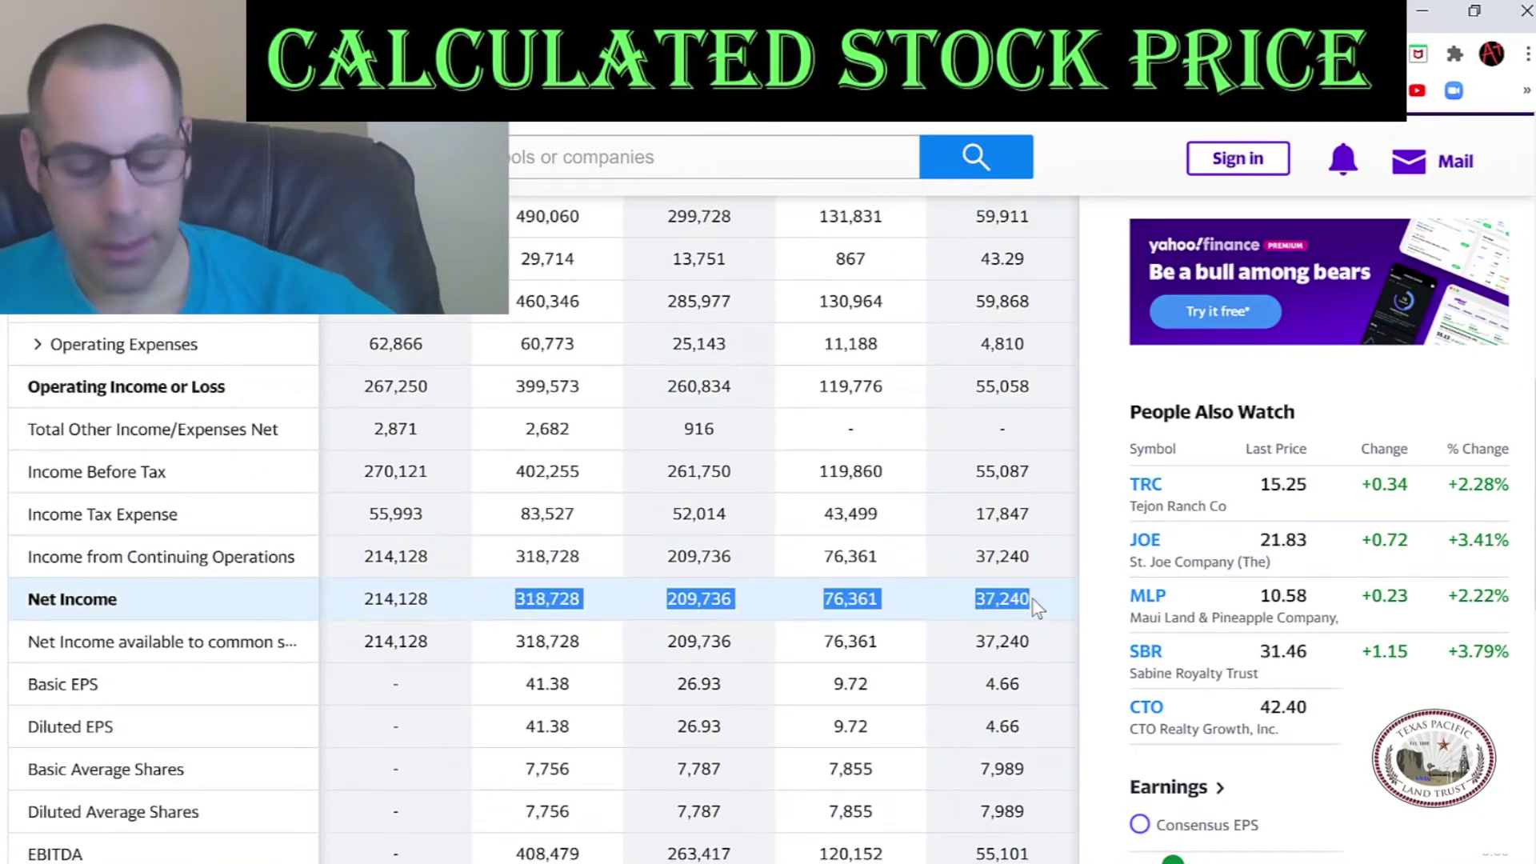
Paste-special Net Income values 37, 76, 210 and 319 into the DCF sheet
{"action": "key", "text": "alt+Tab"}
{"action": "key", "text": "shift+F10"}
{"action": "key", "text": "s"}
{"action": "key", "text": "Return"}
{"action": "scroll", "coordinate": [1016, 667], "scroll_direction": "down", "scroll_amount": 1}
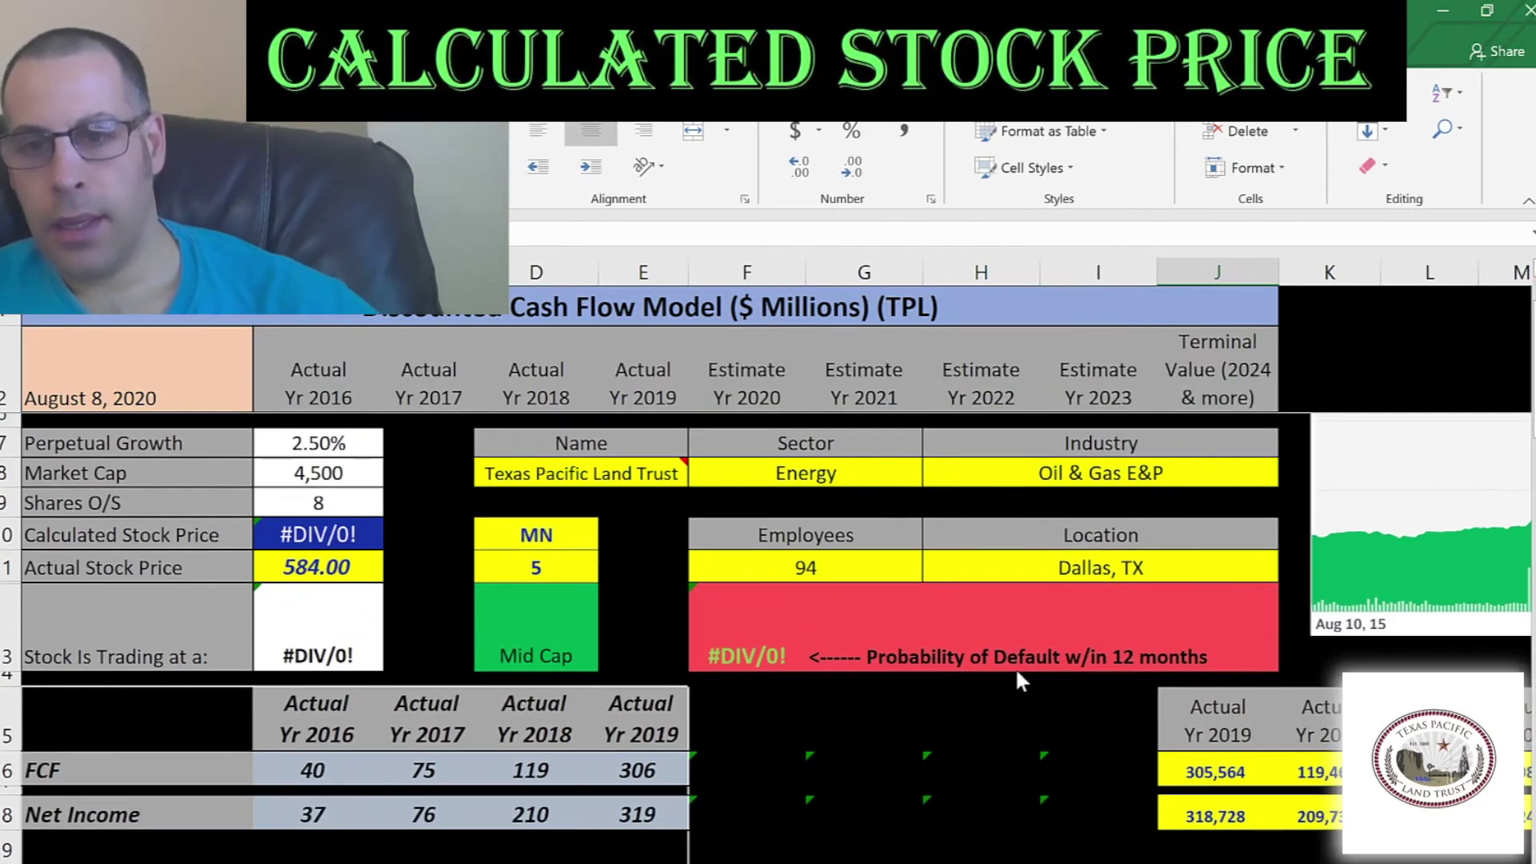
Select the 2016–2019 Total Revenue row on the Yahoo income statement
{"action": "key", "text": "alt+Tab"}
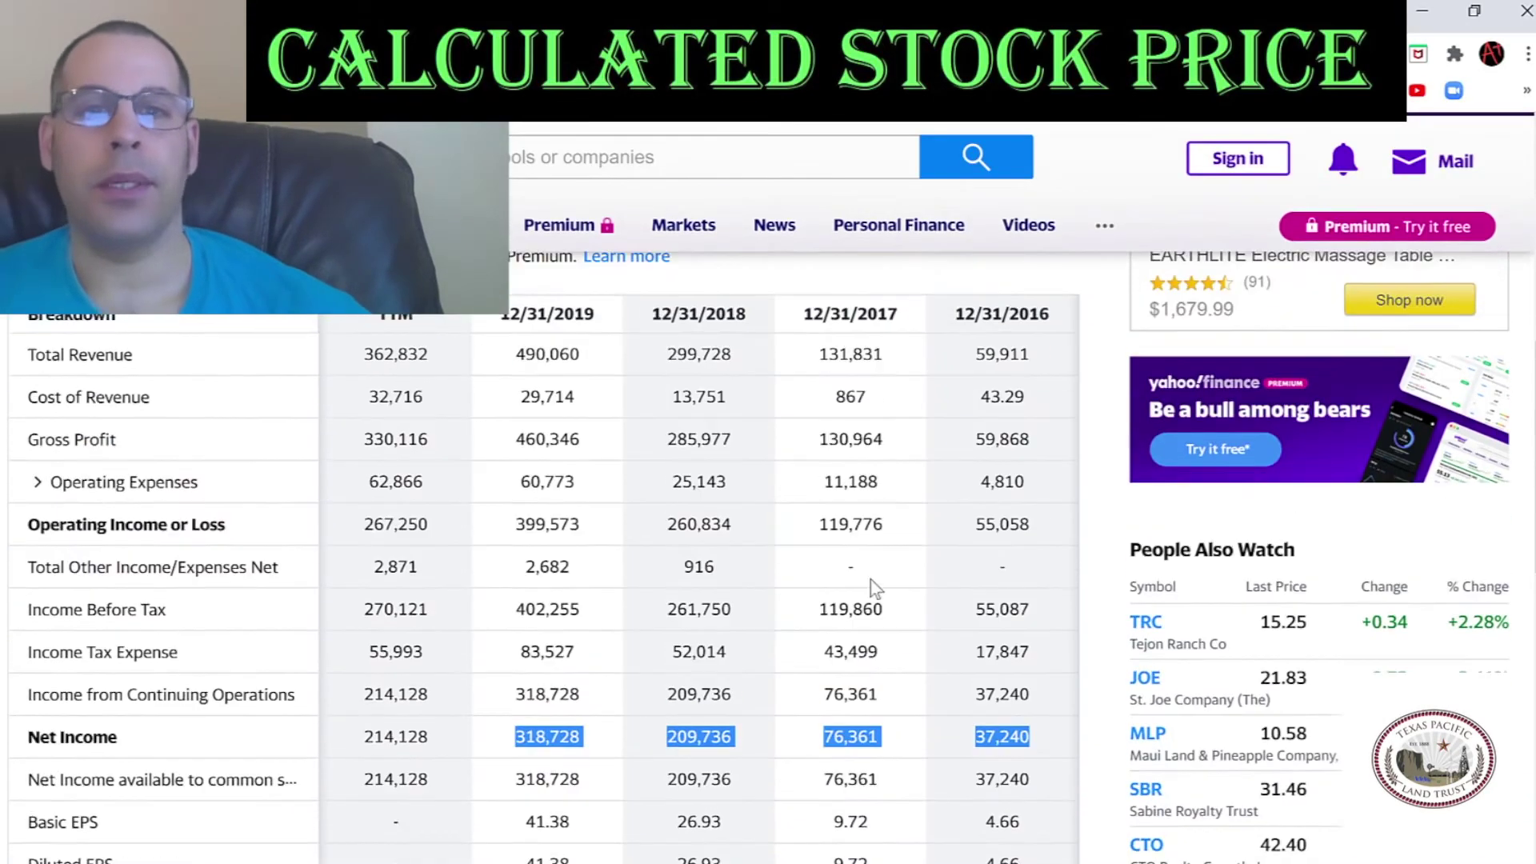
{"action": "scroll", "coordinate": [875, 588], "scroll_direction": "up", "scroll_amount": 2}
{"action": "left_click_drag", "start_coordinate": [506, 492], "coordinate": [1027, 493]}
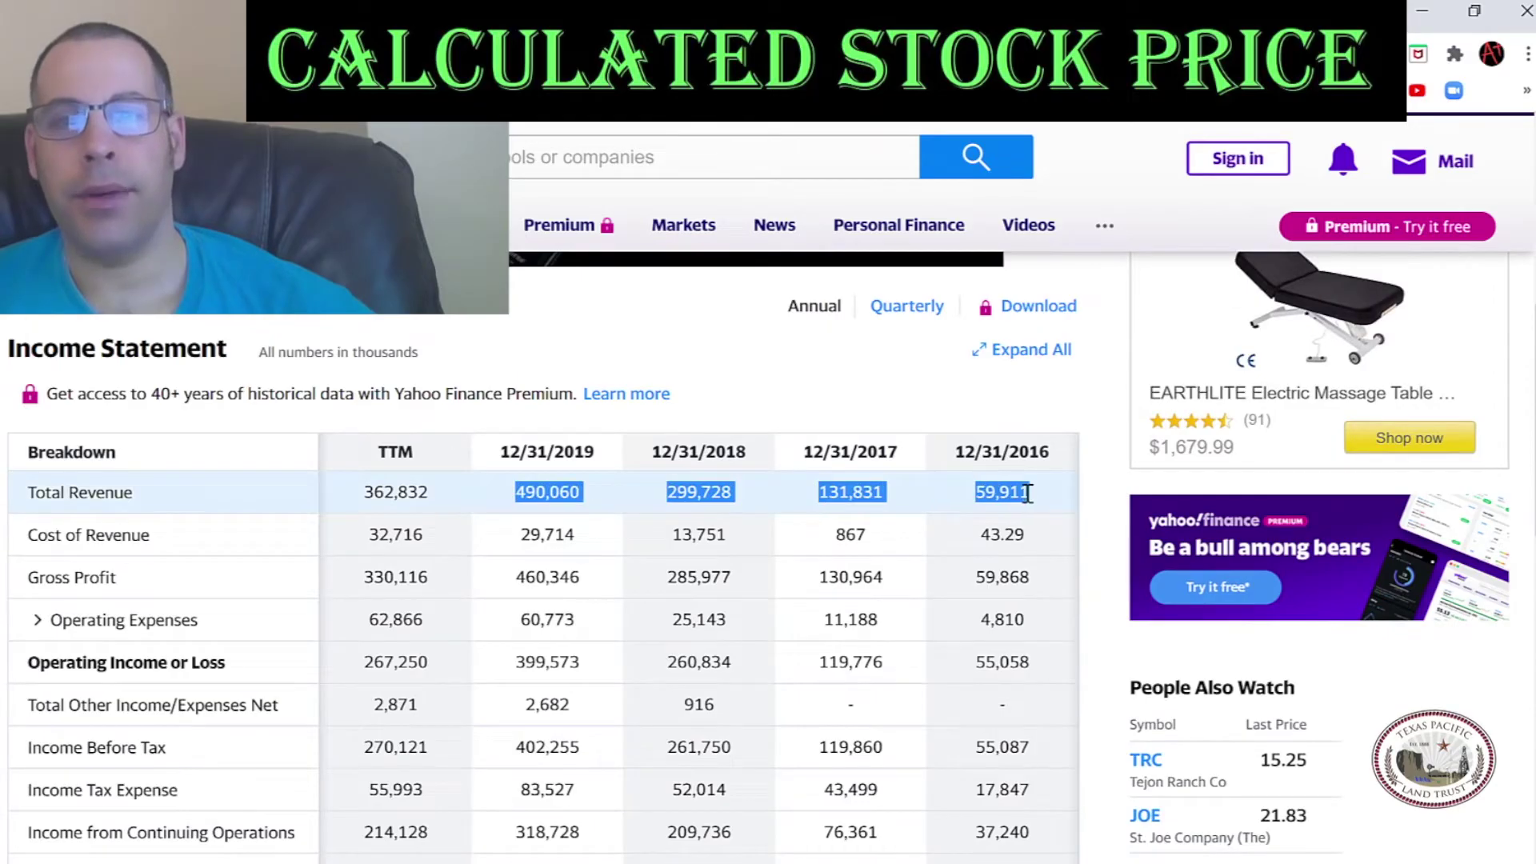
Paste revenue 60, 132, 300 and 490 as text into the Revenue row
{"action": "key", "text": "alt+Tab"}
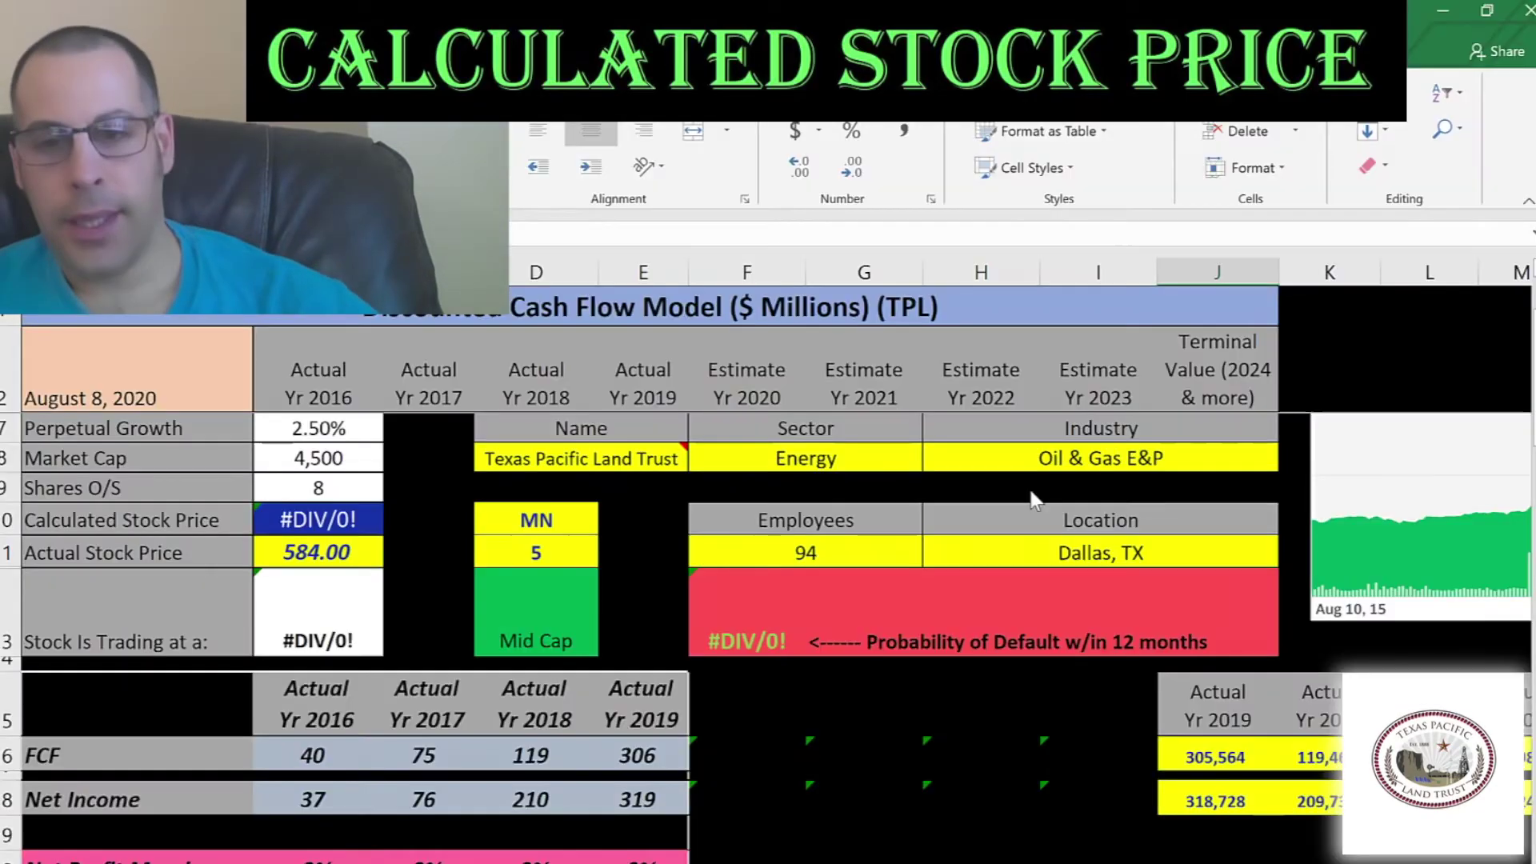
{"action": "key", "text": "shift+F10"}
{"action": "key", "text": "s"}
{"action": "key", "text": "Down"}
{"action": "key", "text": "Down"}
{"action": "key", "text": "Return"}
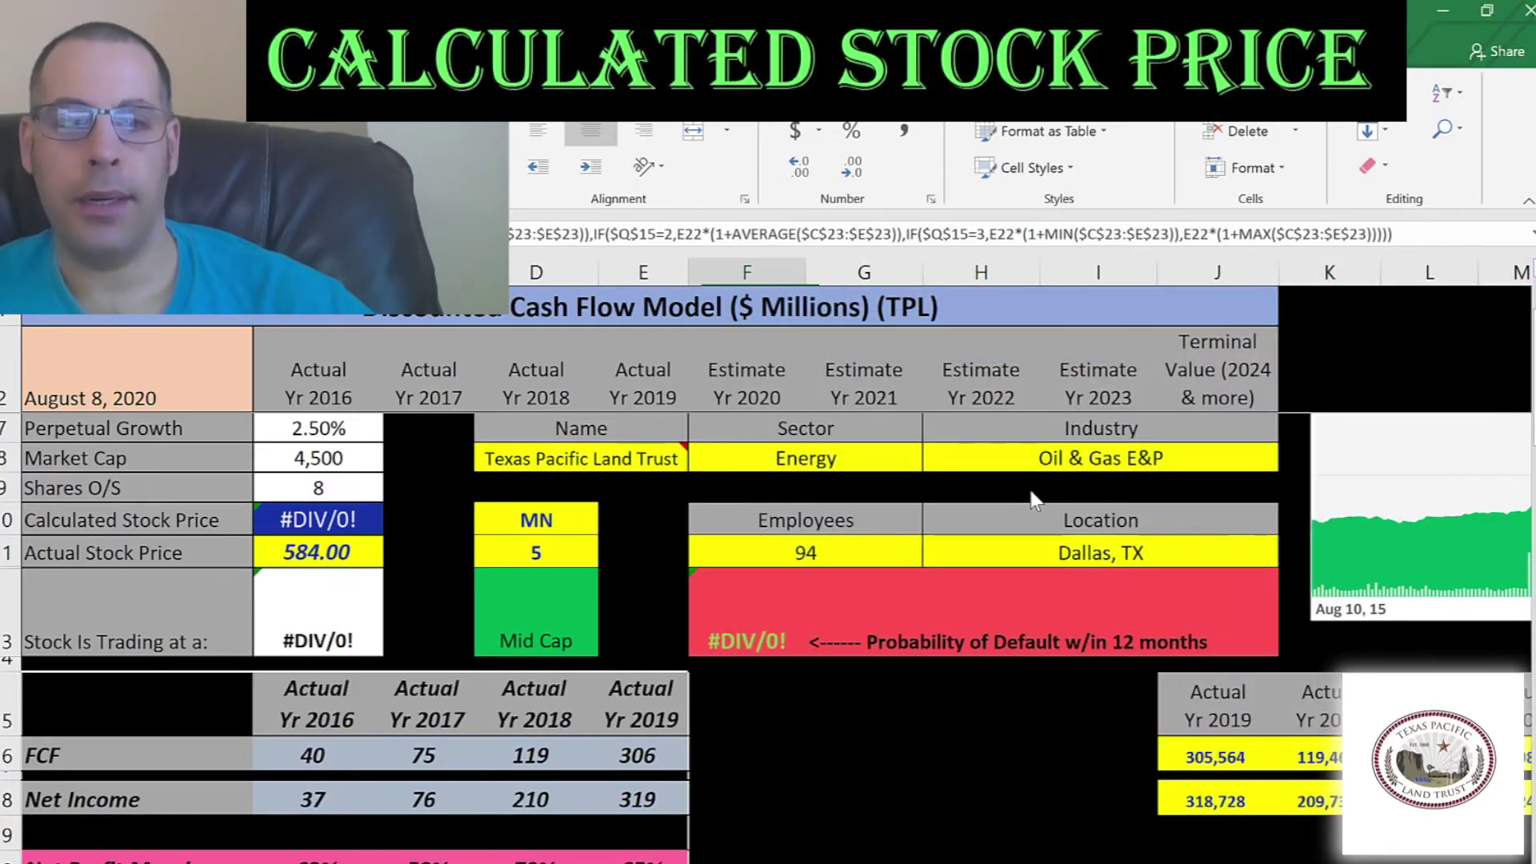
Scroll down the DCF sheet to the peer ratio table
{"action": "scroll", "coordinate": [1030, 491], "scroll_direction": "down", "scroll_amount": 1}
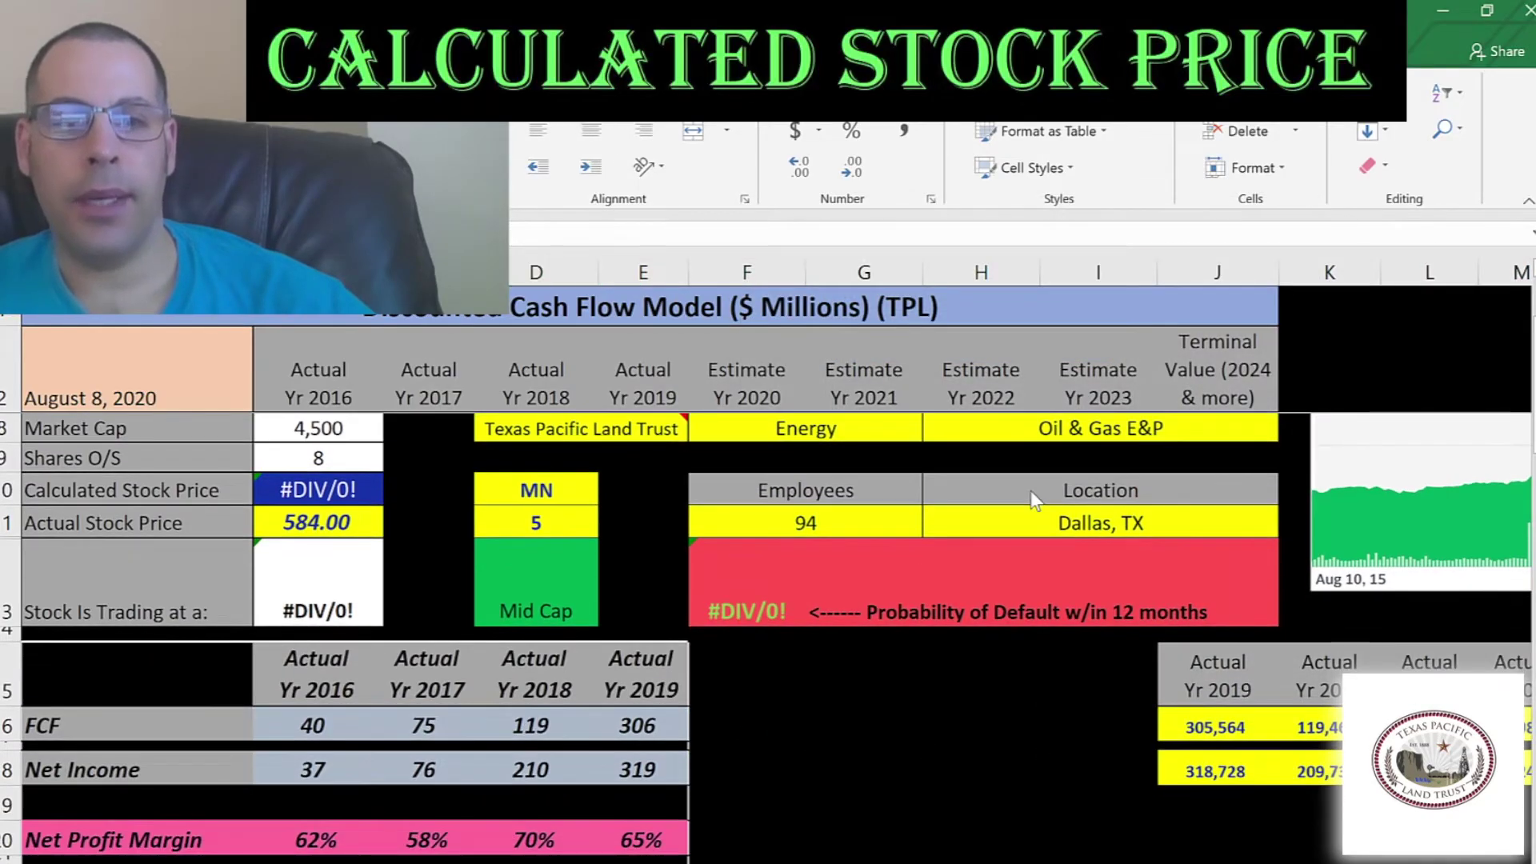
{"action": "key", "text": "Right"}
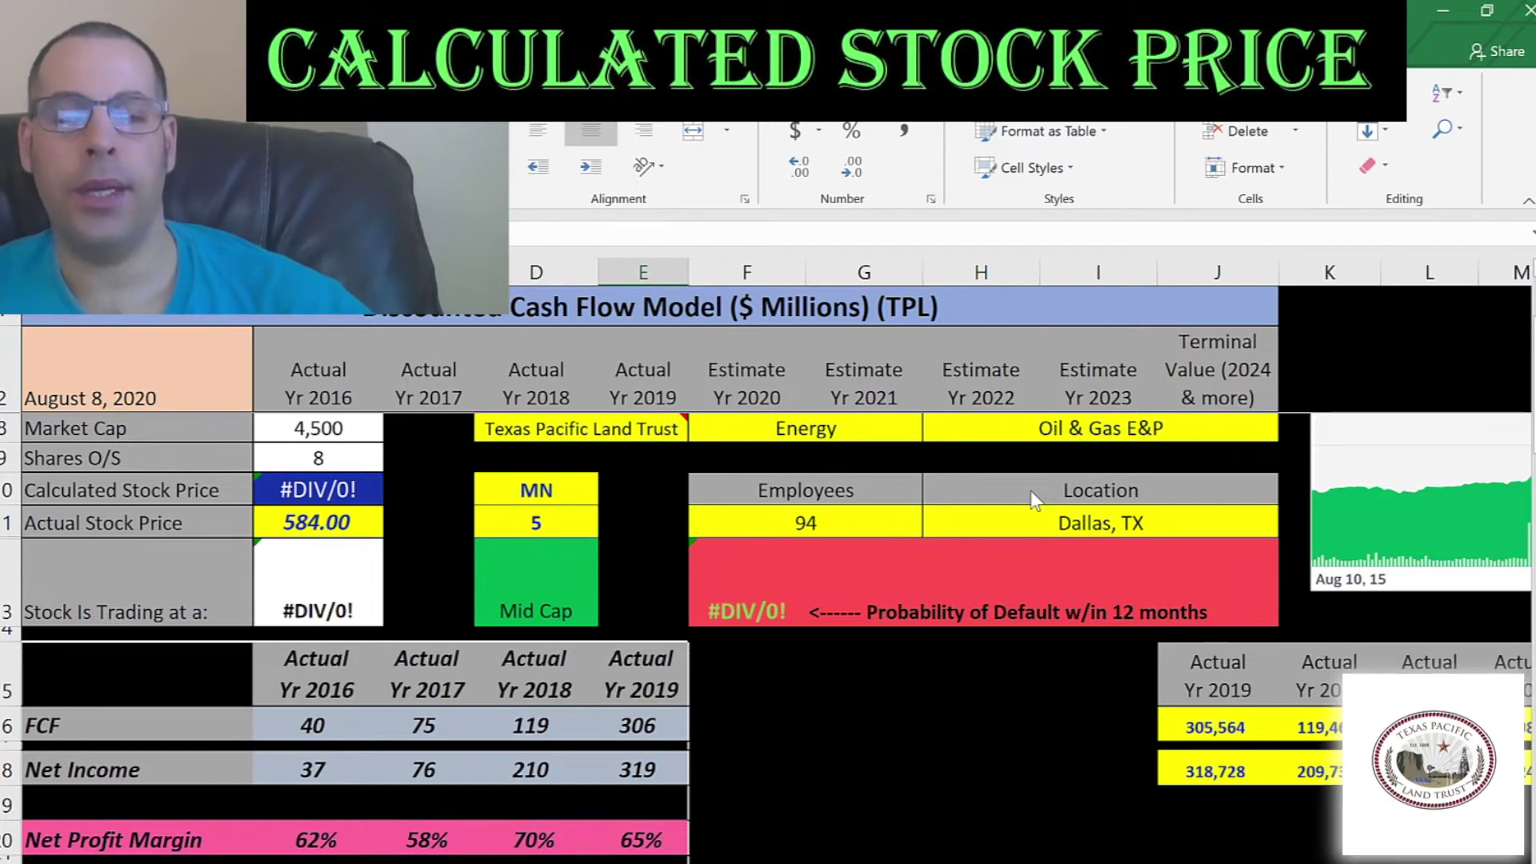
{"action": "scroll", "coordinate": [1030, 491], "scroll_direction": "down", "scroll_amount": 3}
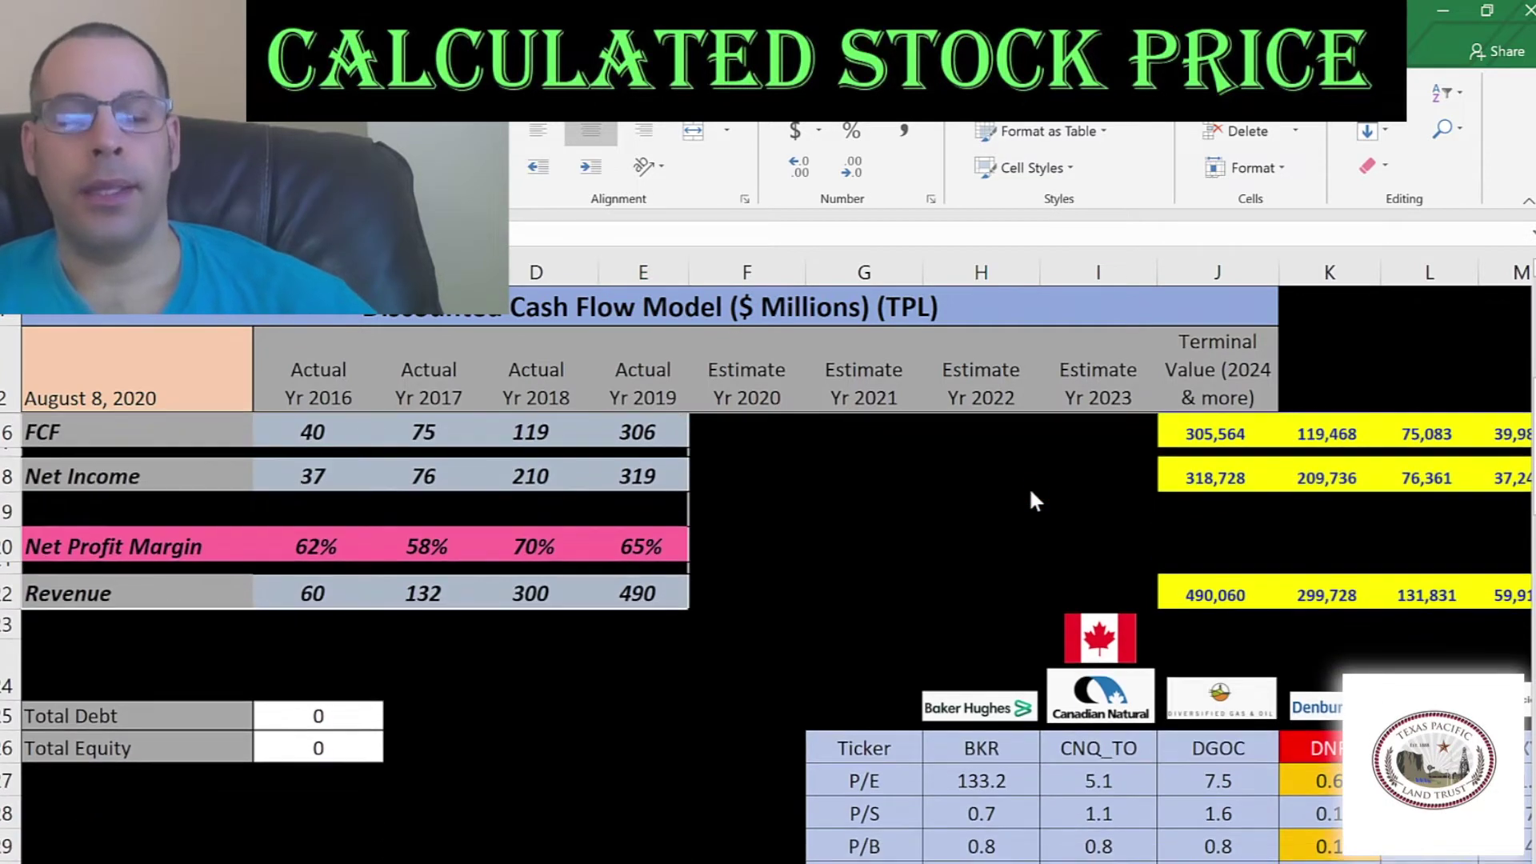
{"action": "scroll", "coordinate": [1030, 491], "scroll_direction": "down", "scroll_amount": 3}
{"action": "scroll", "coordinate": [1032, 496], "scroll_direction": "down", "scroll_amount": 1}
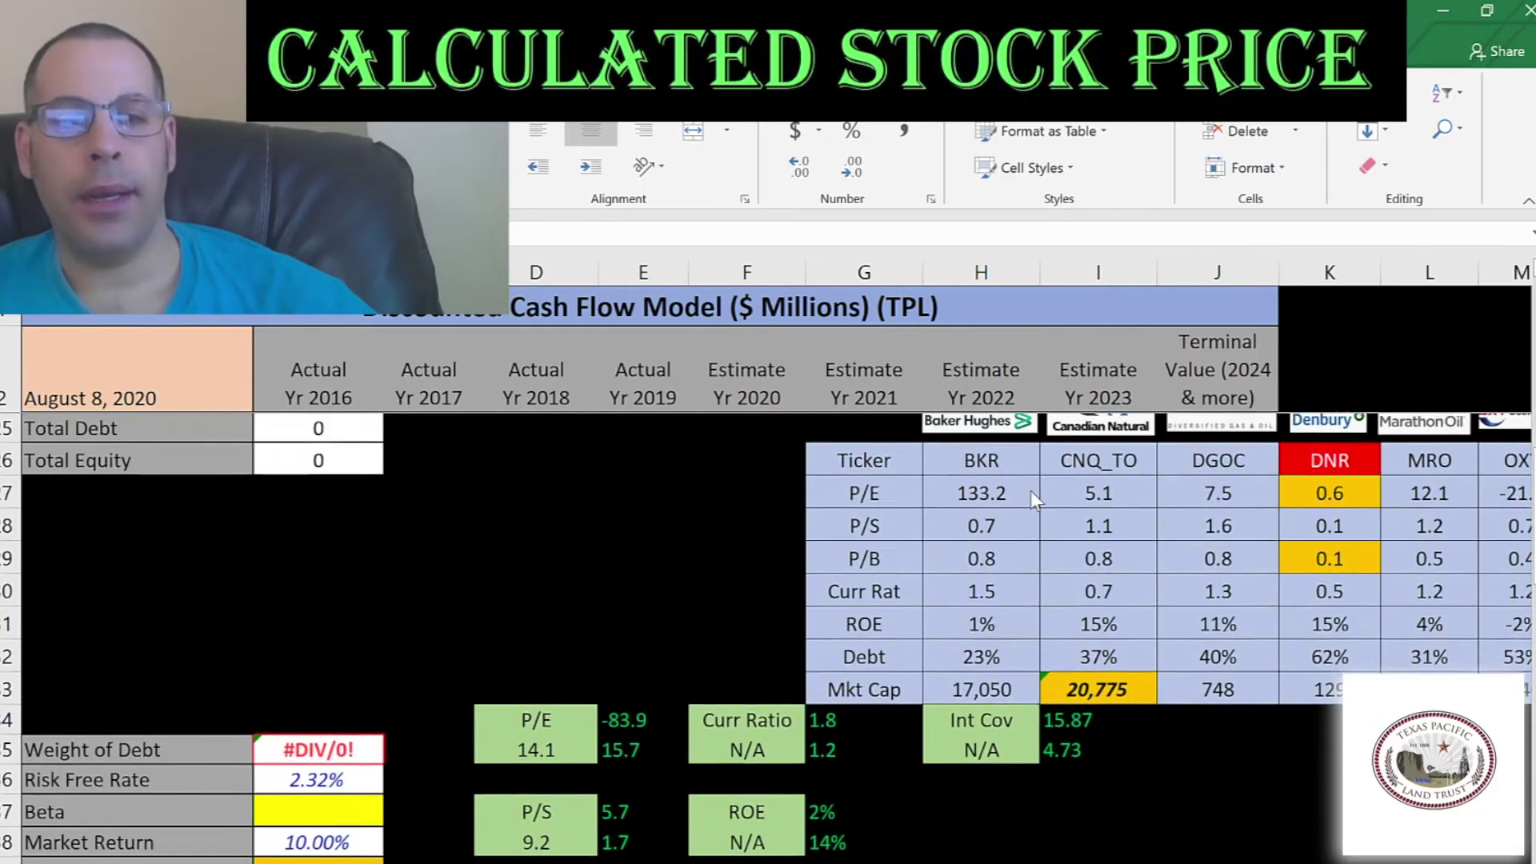
Look up TPL's beta of 1.93 on Yahoo Finance
{"action": "key", "text": "alt+Tab"}
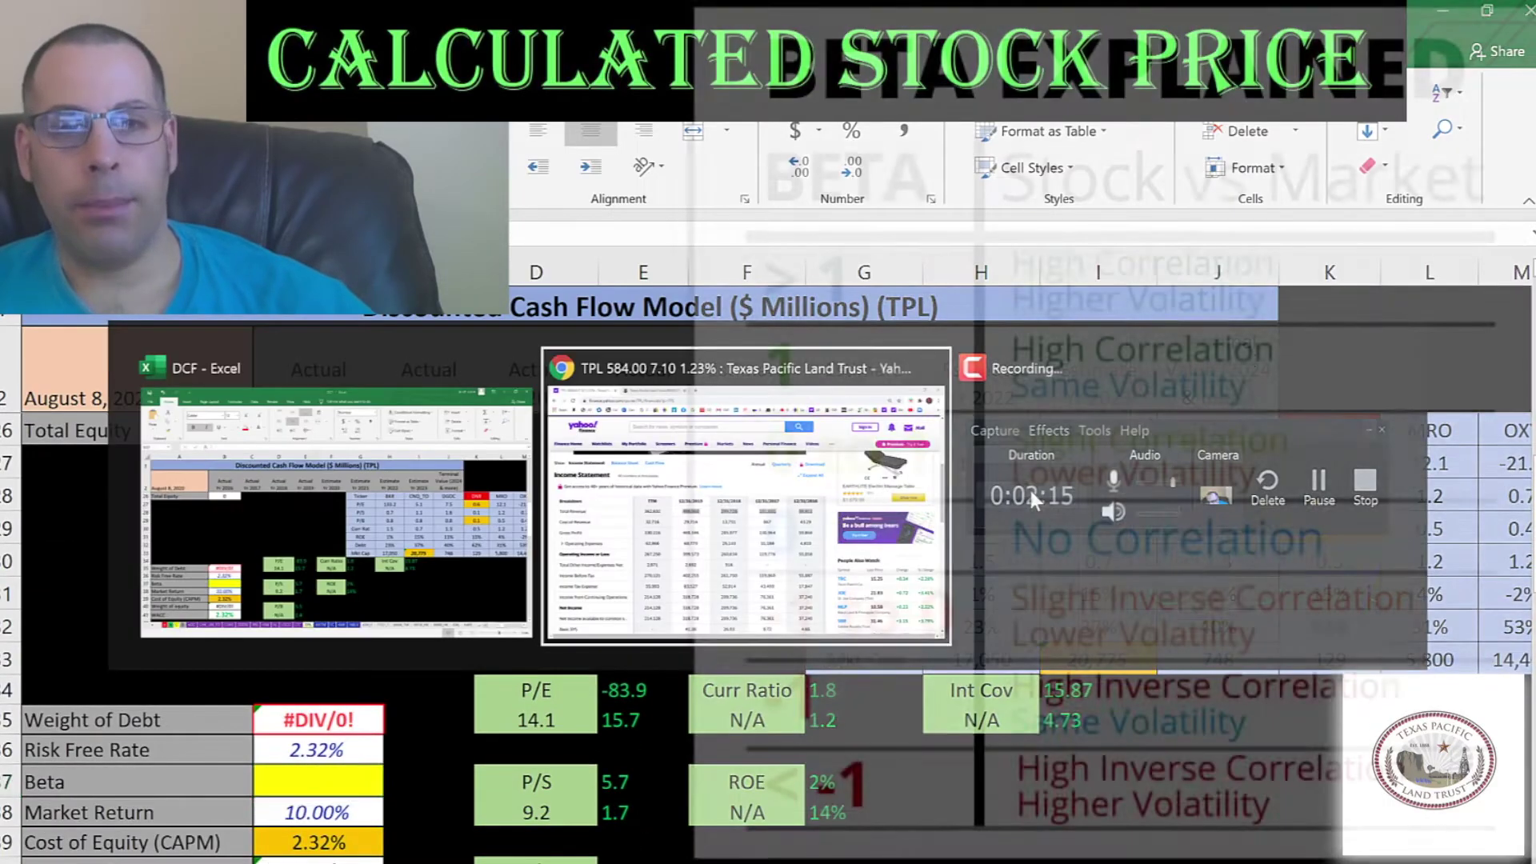
{"action": "scroll", "coordinate": [176, 400], "scroll_direction": "up", "scroll_amount": 5}
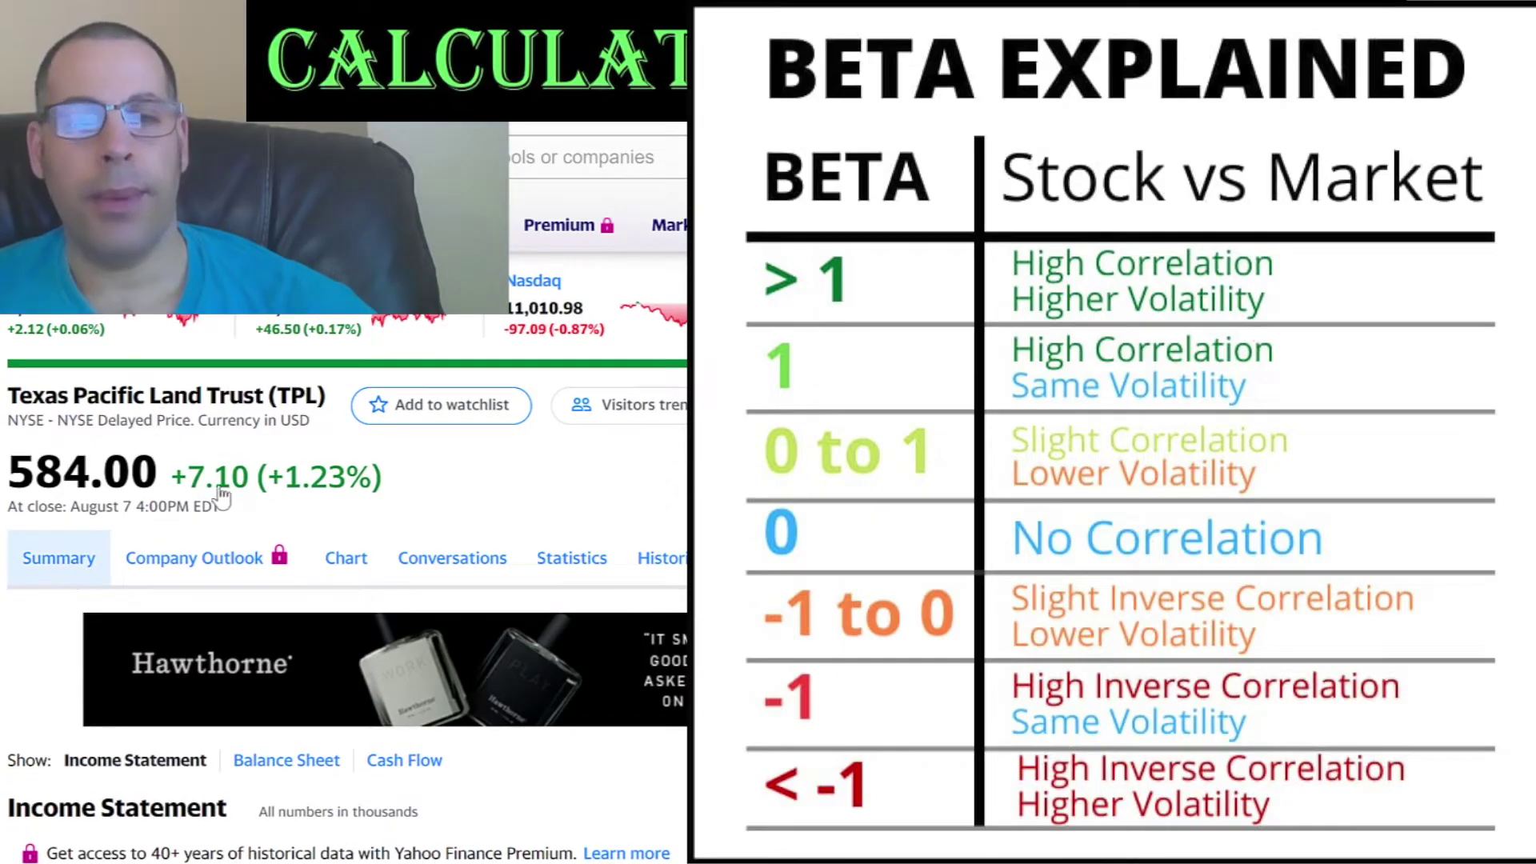
{"action": "scroll", "coordinate": [344, 560], "scroll_direction": "down", "scroll_amount": 7}
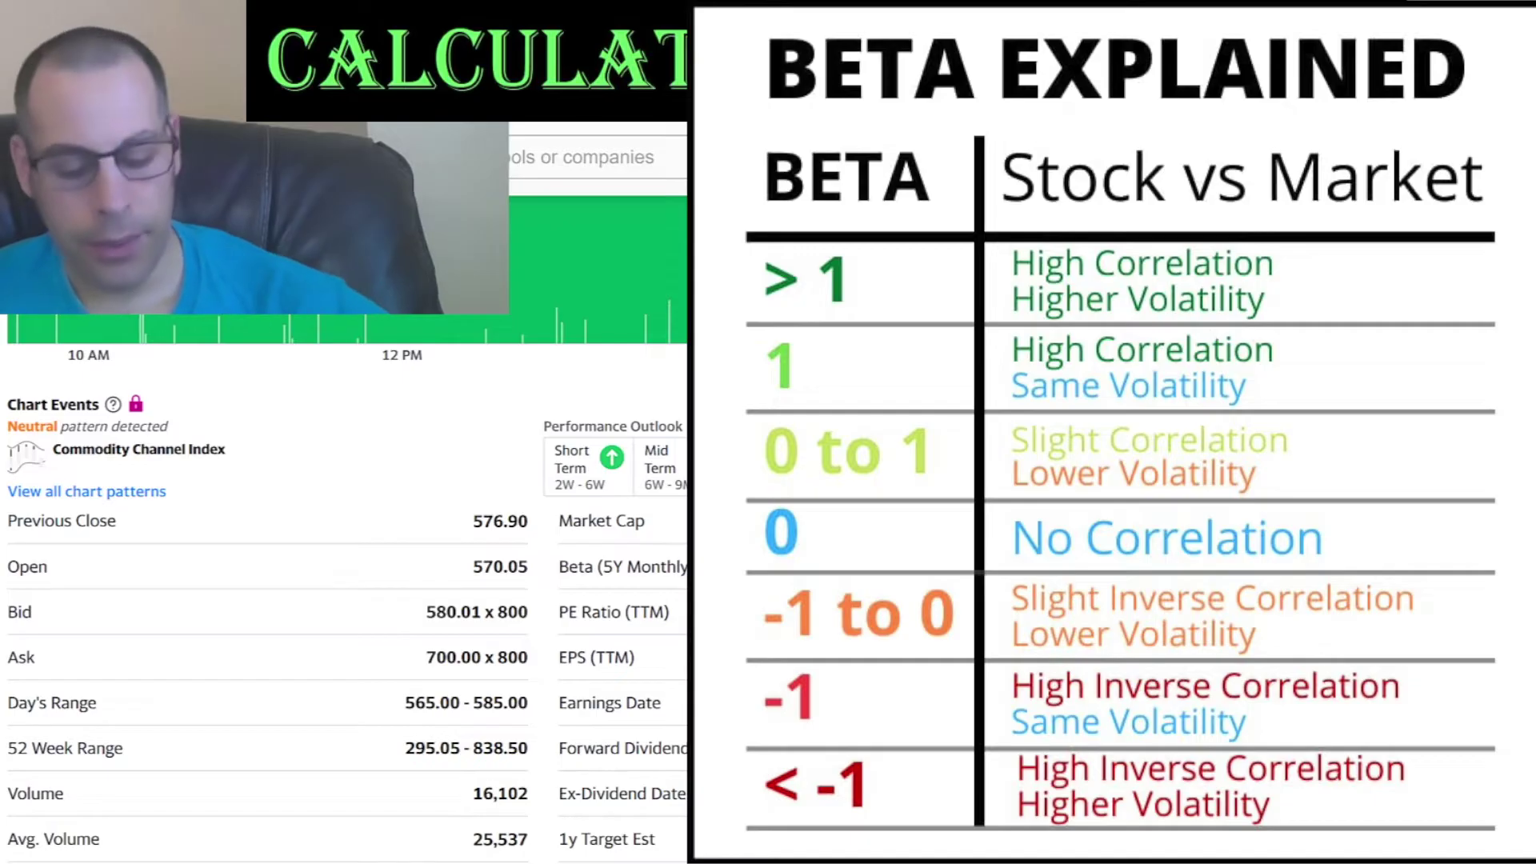
Enter 1.93 in the model's Beta cell, giving 17.14% cost of equity
{"action": "key", "text": "alt+Tab"}
{"action": "type", "text": "1.93"}
{"action": "key", "text": "Return"}
{"action": "scroll", "coordinate": [531, 635], "scroll_direction": "down", "scroll_amount": 2}
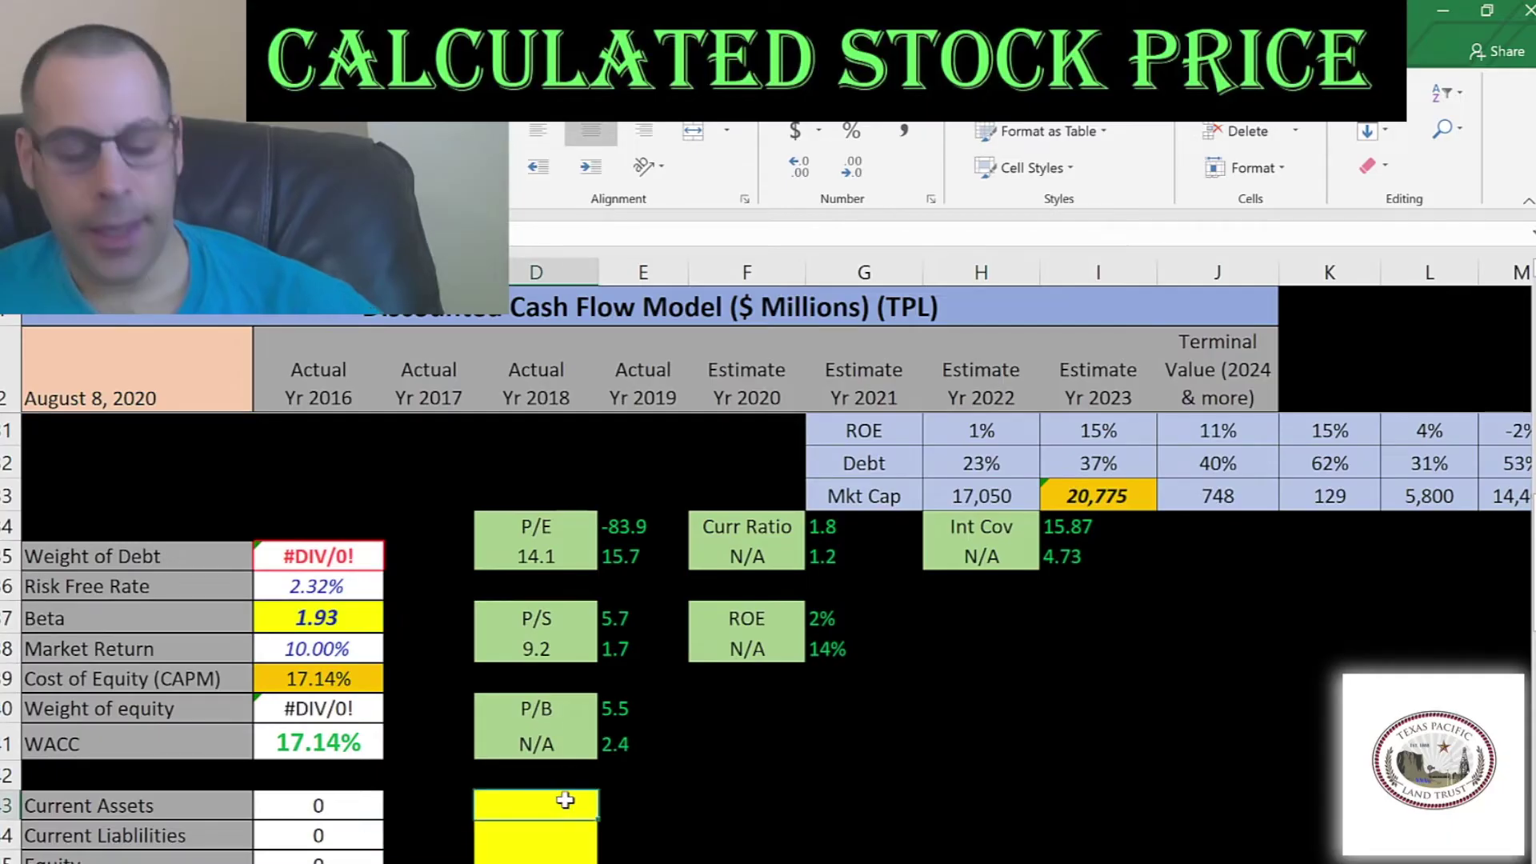
{"action": "key", "text": "alt+Tab"}
{"action": "scroll", "coordinate": [619, 759], "scroll_direction": "up", "scroll_amount": 2}
{"action": "scroll", "coordinate": [618, 758], "scroll_direction": "up", "scroll_amount": 4}
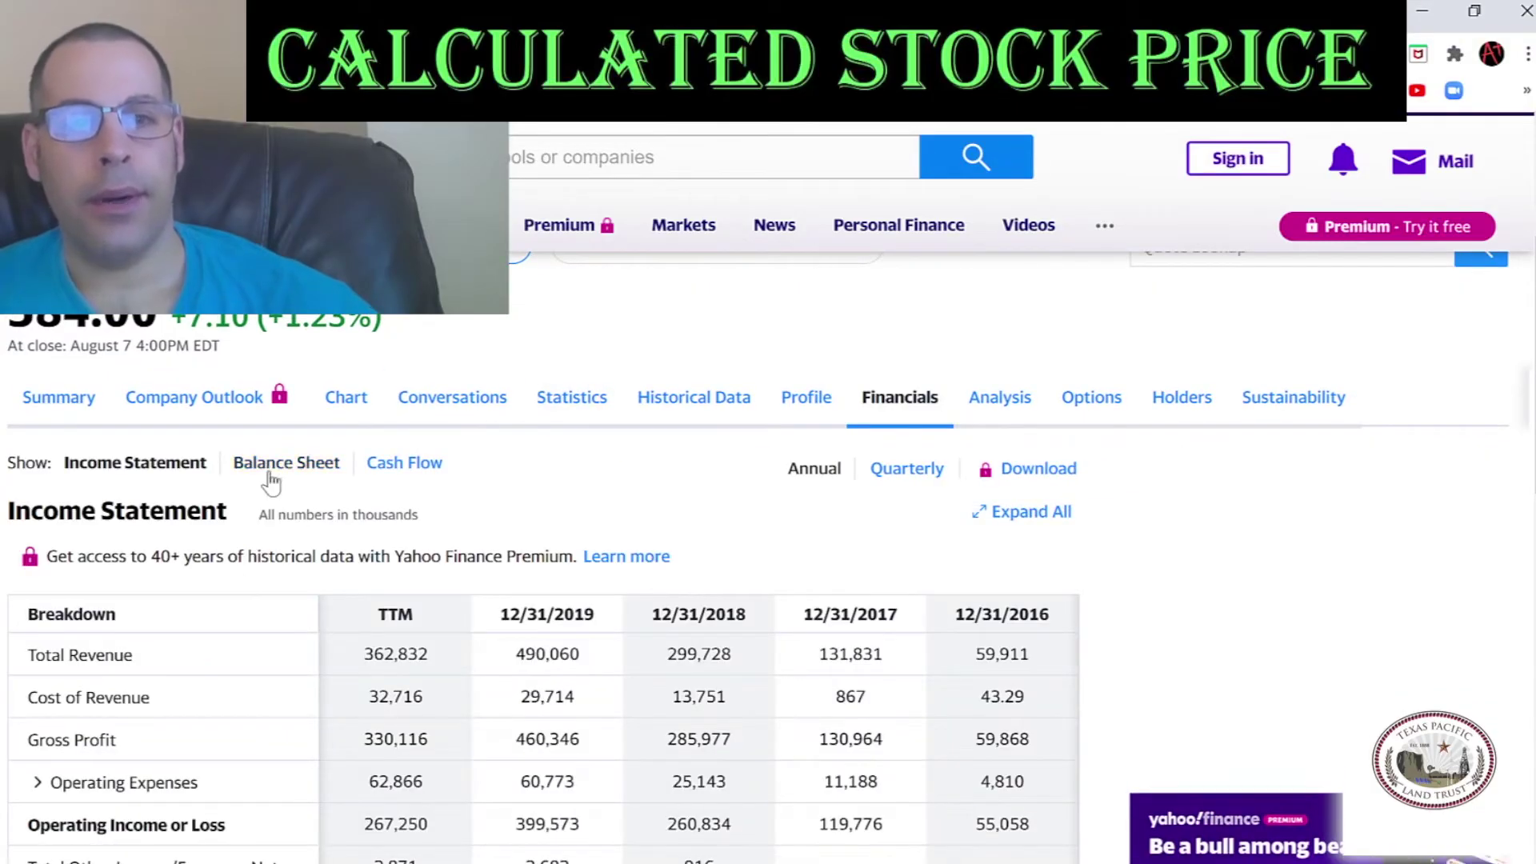
Paste TPL's 2019 Current Assets of 473,715 from the balance sheet into the model
{"action": "left_click", "coordinate": [270, 470]}
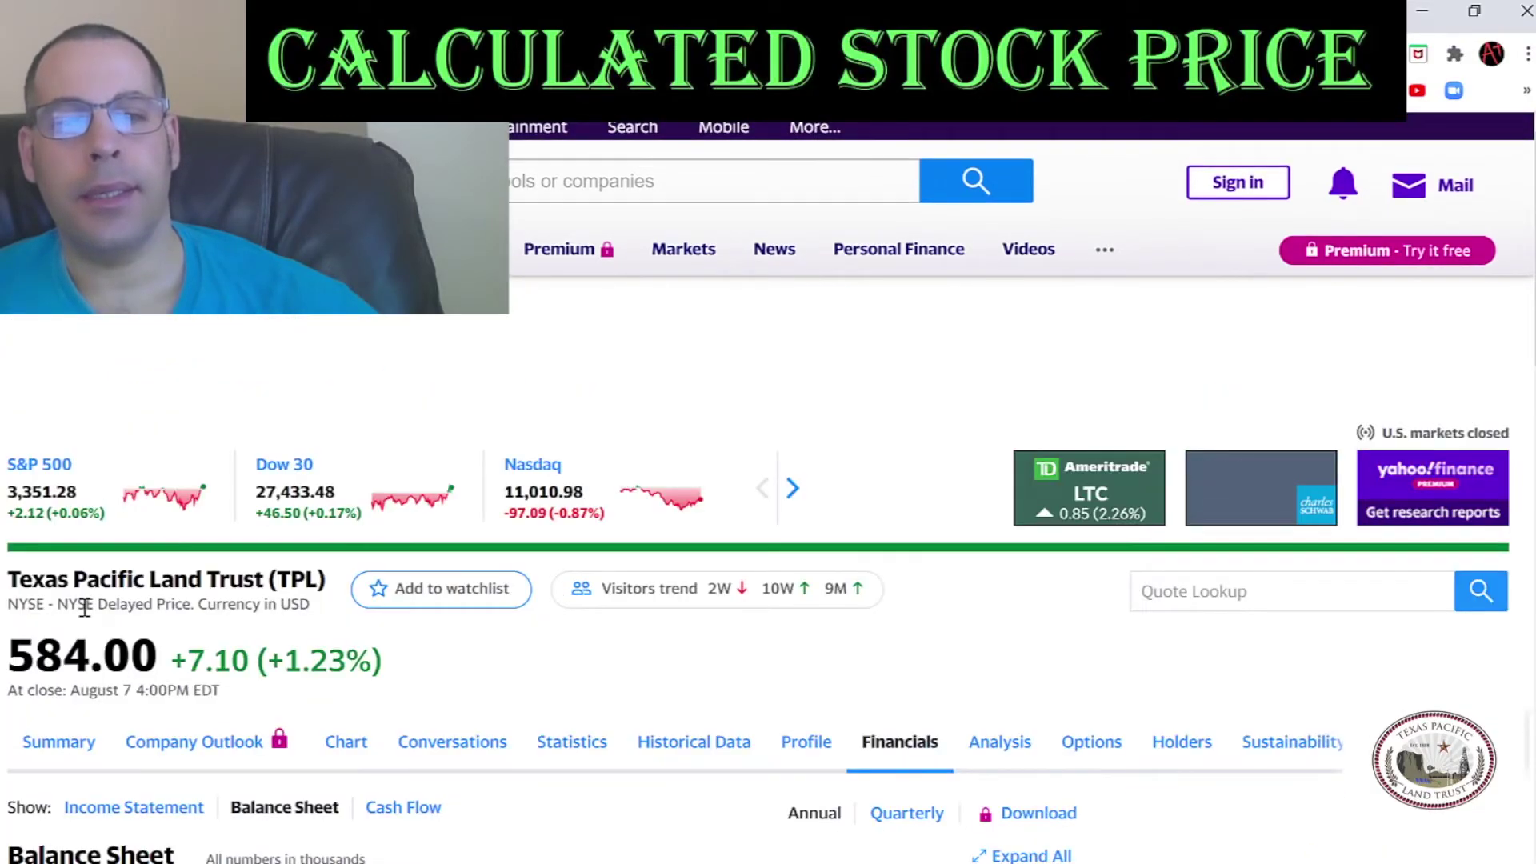
{"action": "scroll", "coordinate": [87, 605], "scroll_direction": "down", "scroll_amount": 3}
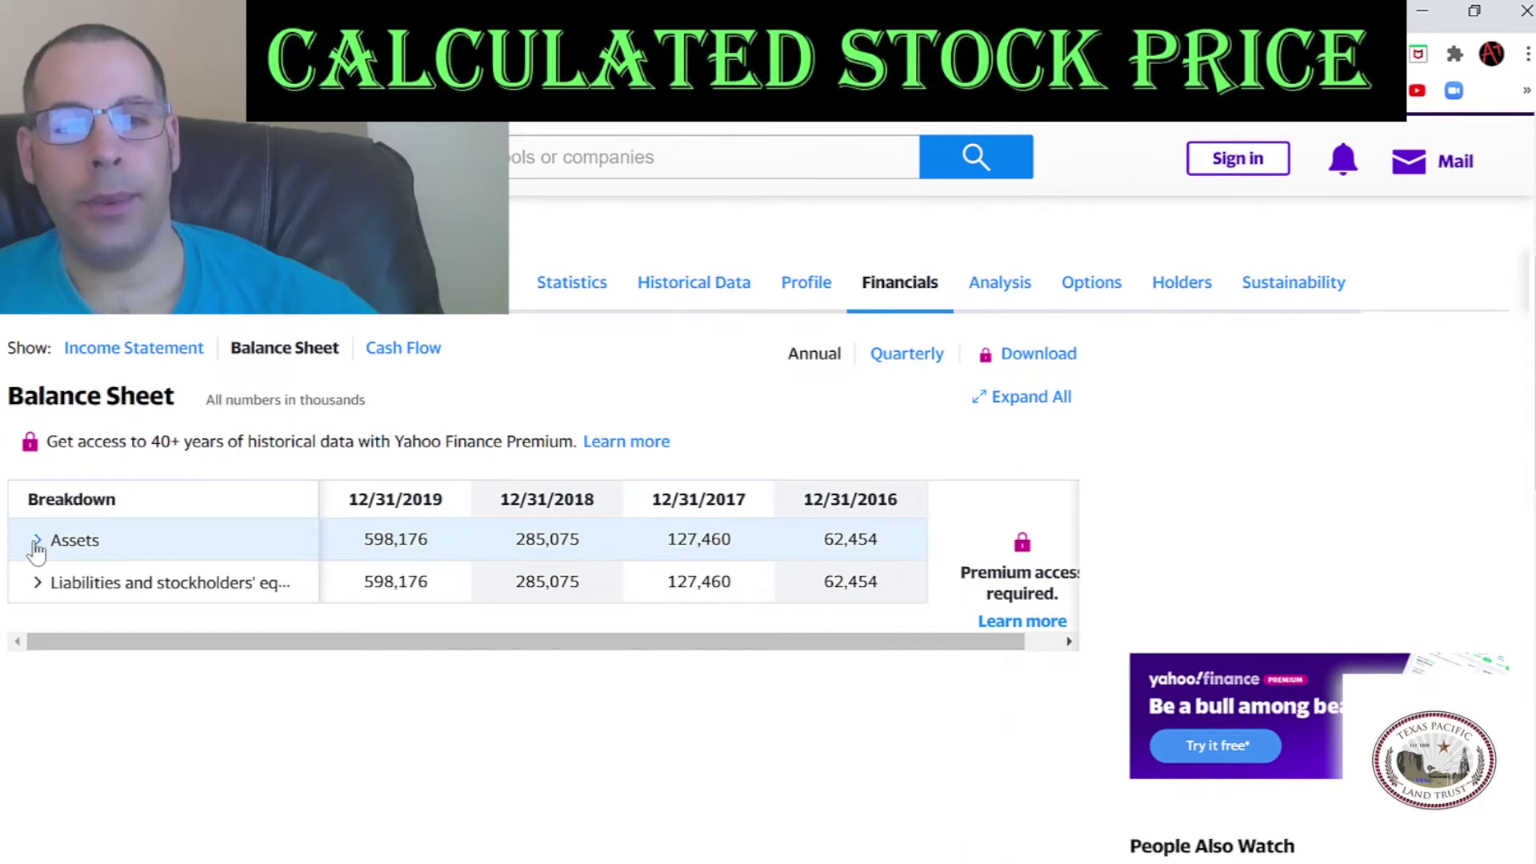
{"action": "left_click", "coordinate": [36, 546]}
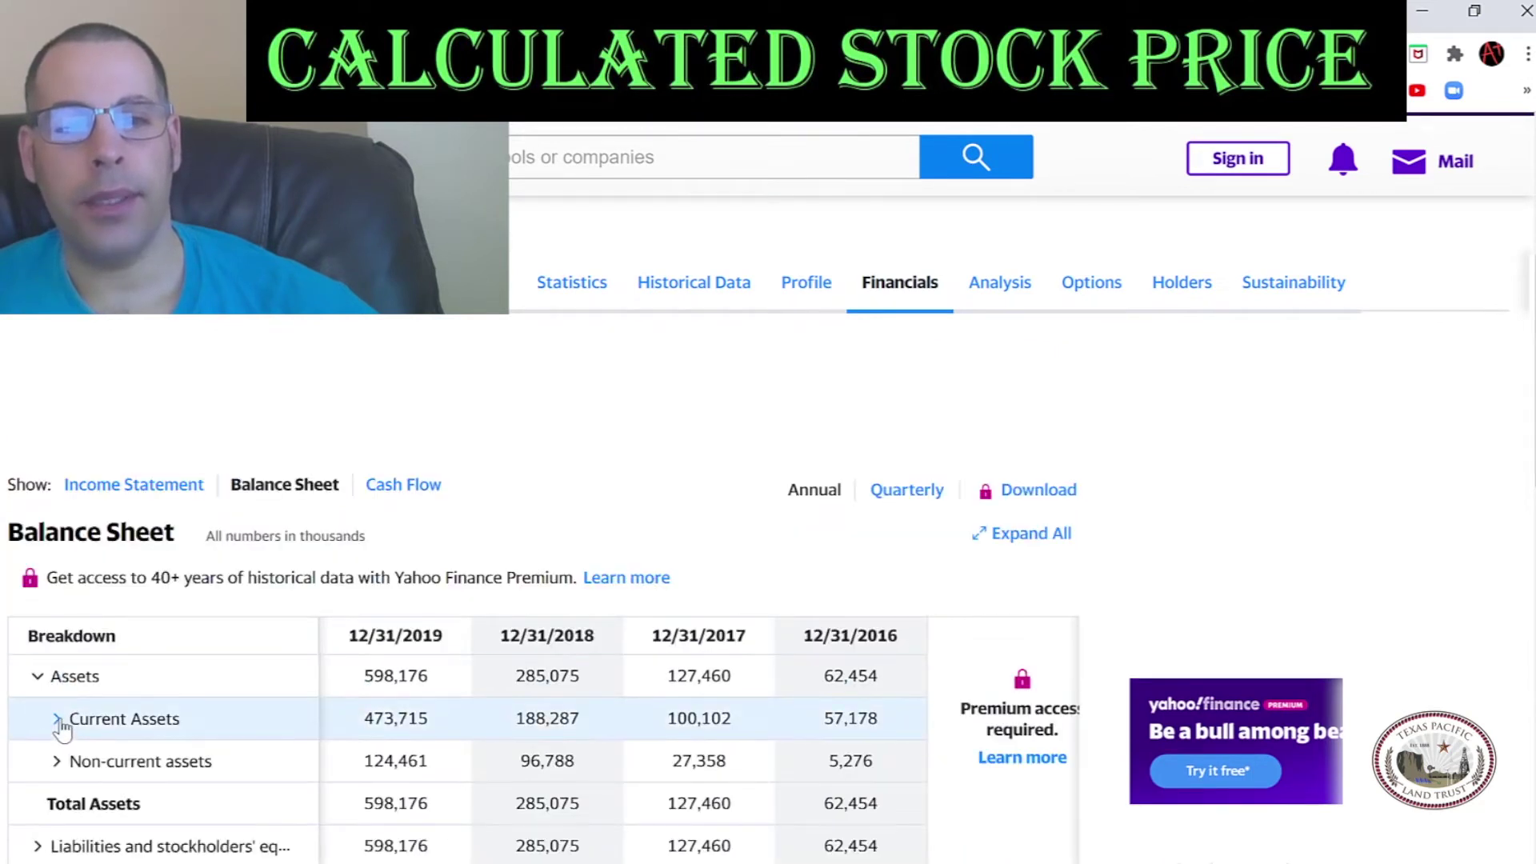
{"action": "left_click", "coordinate": [59, 721]}
{"action": "scroll", "coordinate": [320, 480], "scroll_direction": "down", "scroll_amount": 4}
{"action": "double_click", "coordinate": [408, 373]}
{"action": "key", "text": "ctrl+c"}
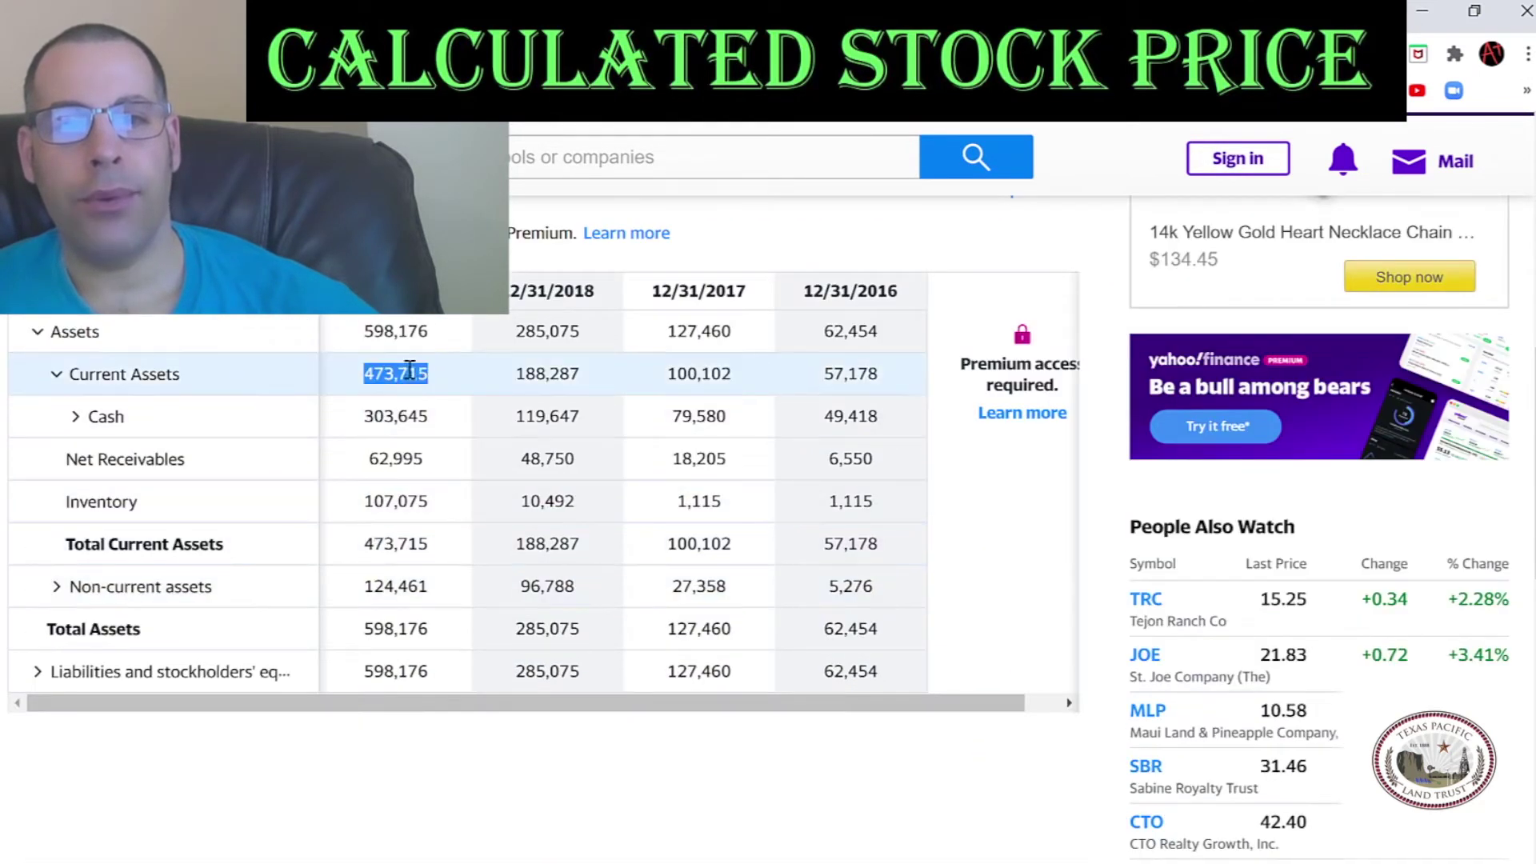
{"action": "key", "text": "alt+Tab"}
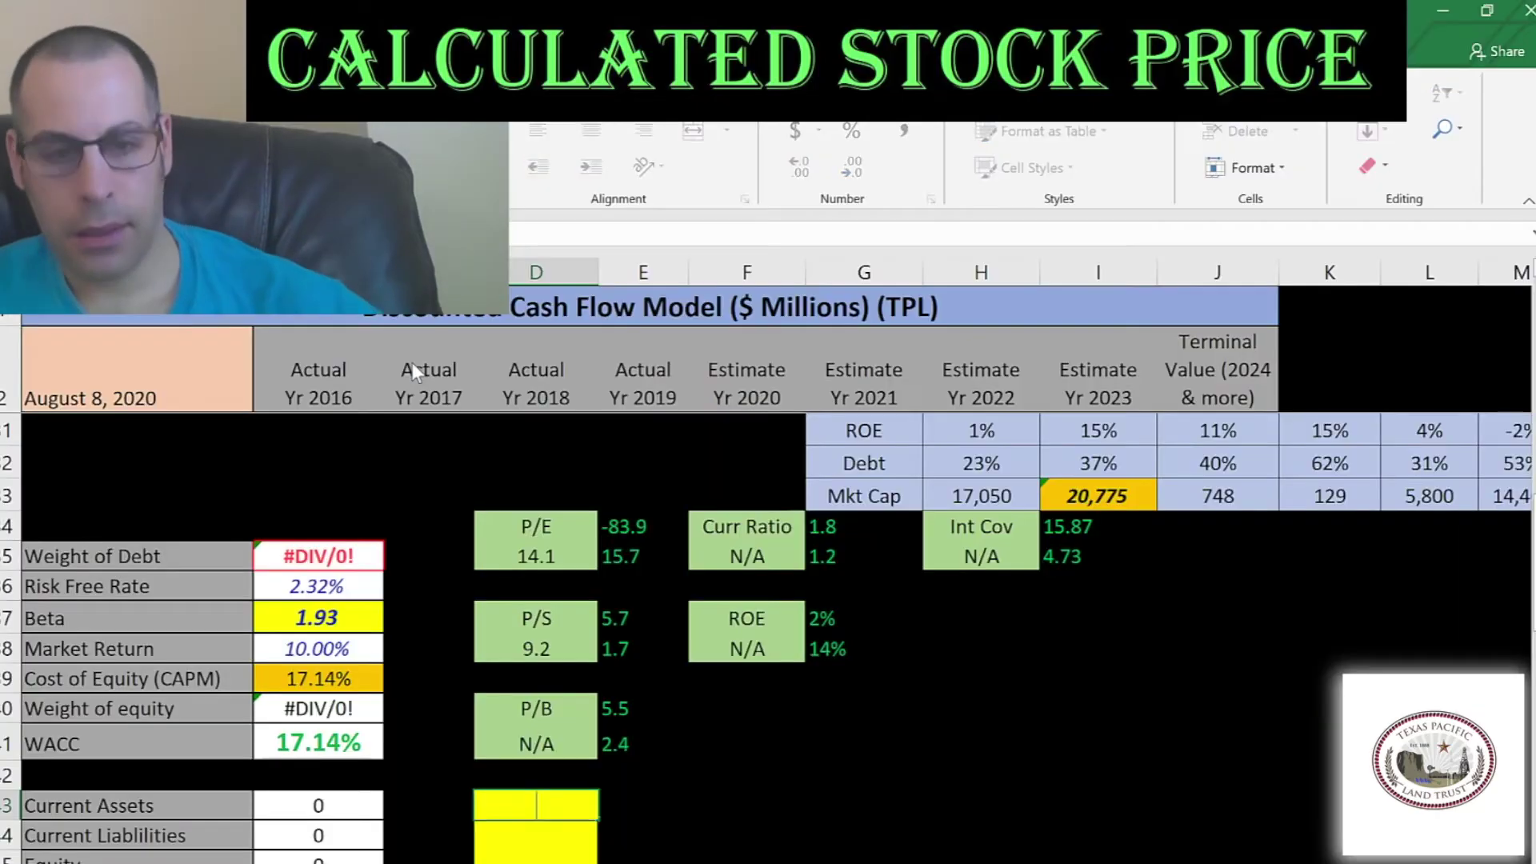
{"action": "key", "text": "ctrl+v"}
{"action": "key", "text": "alt+Tab"}
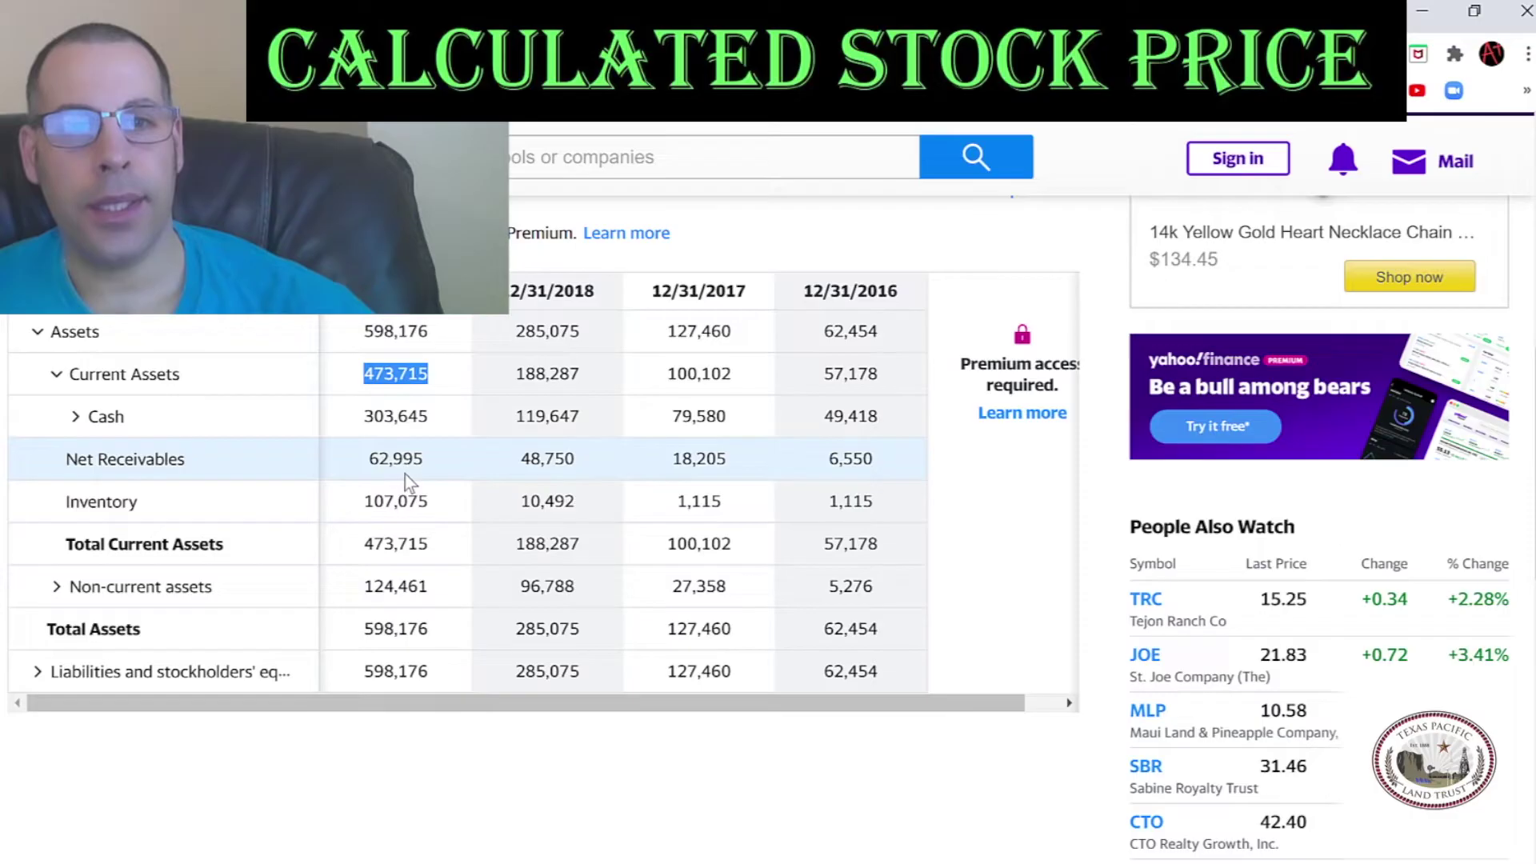
Expand Current Liabilities and paste 24,464 into the model's Current Liabilities cell
{"action": "left_click", "coordinate": [405, 502]}
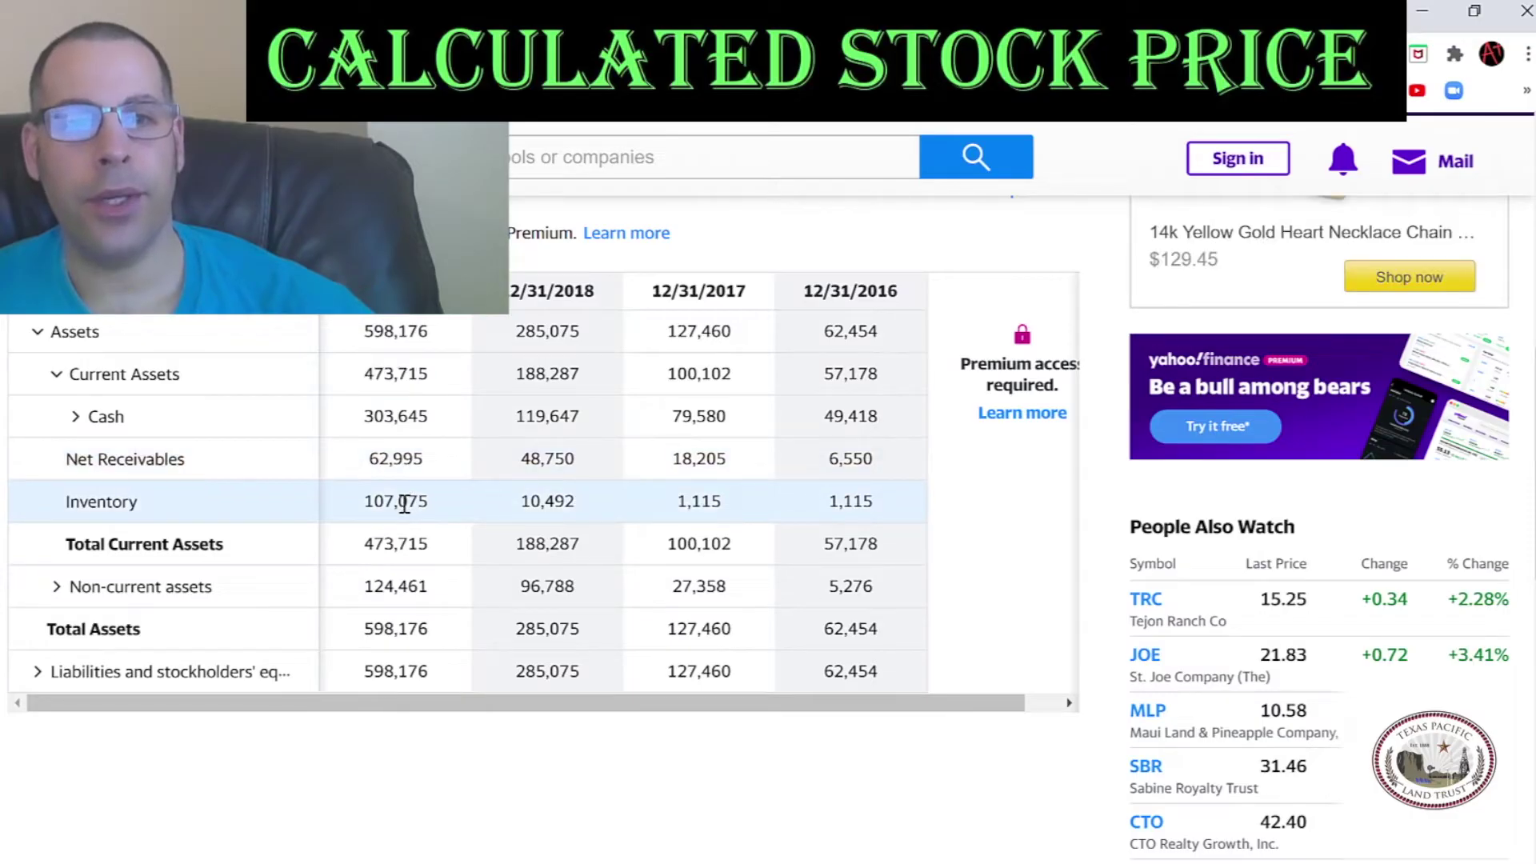
{"action": "double_click", "coordinate": [405, 503]}
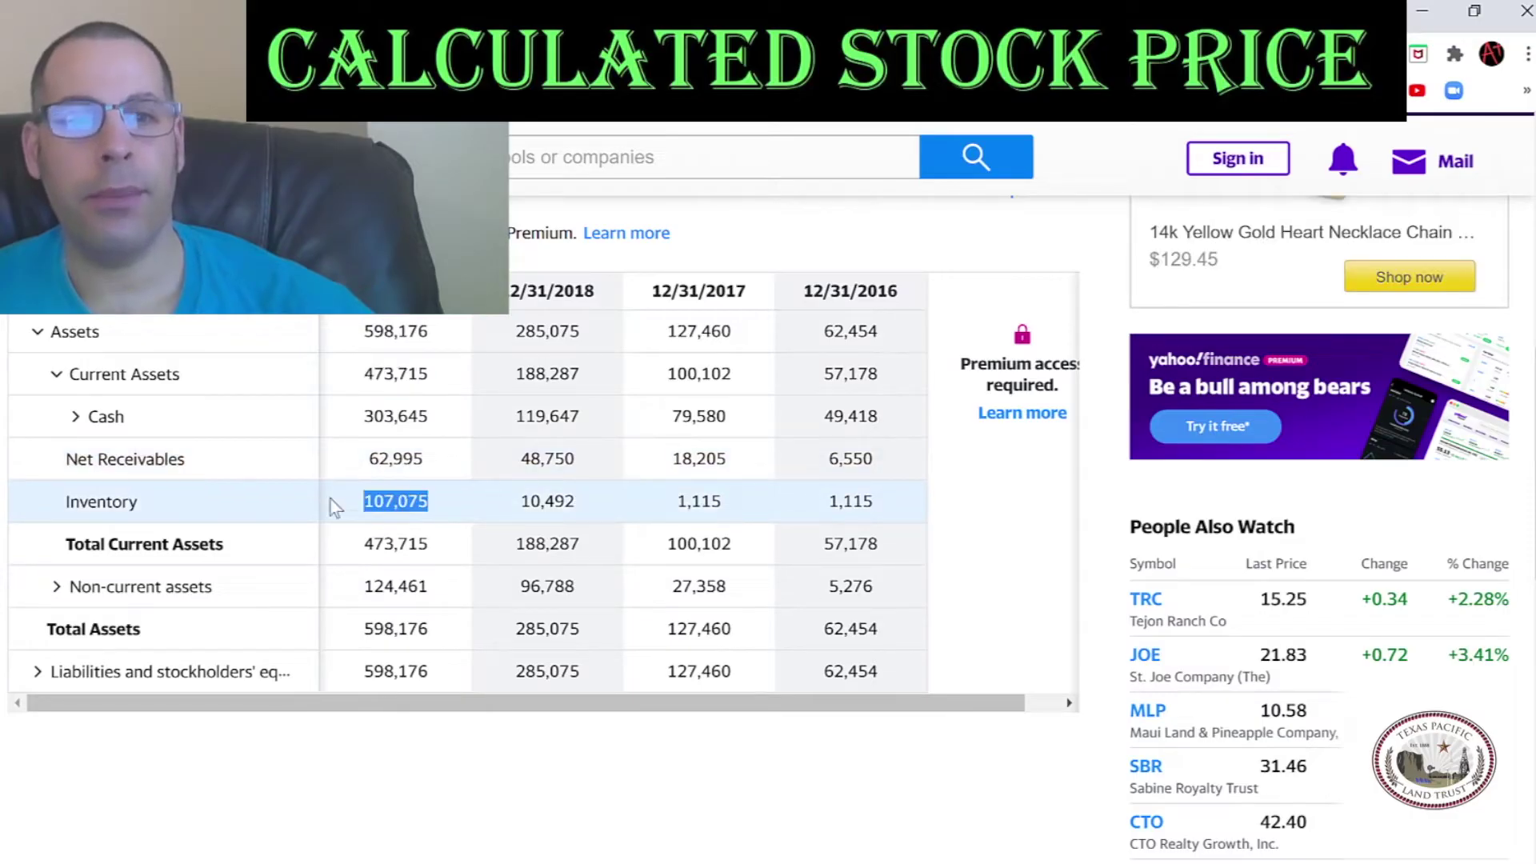
{"action": "left_click", "coordinate": [38, 675]}
{"action": "scroll", "coordinate": [144, 488], "scroll_direction": "down", "scroll_amount": 1}
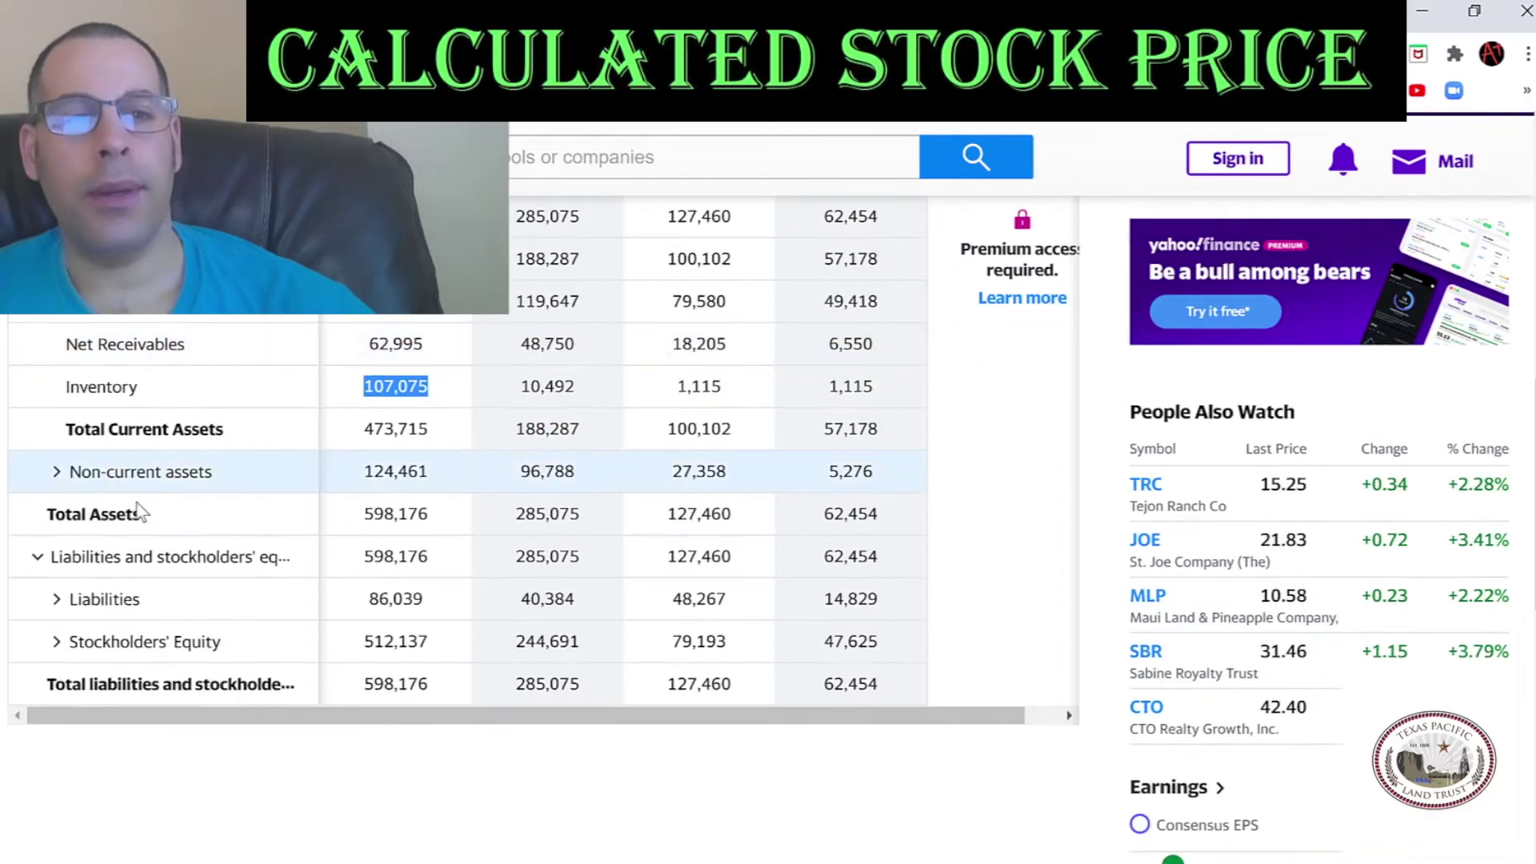
{"action": "left_click", "coordinate": [56, 600]}
{"action": "left_click", "coordinate": [75, 641]}
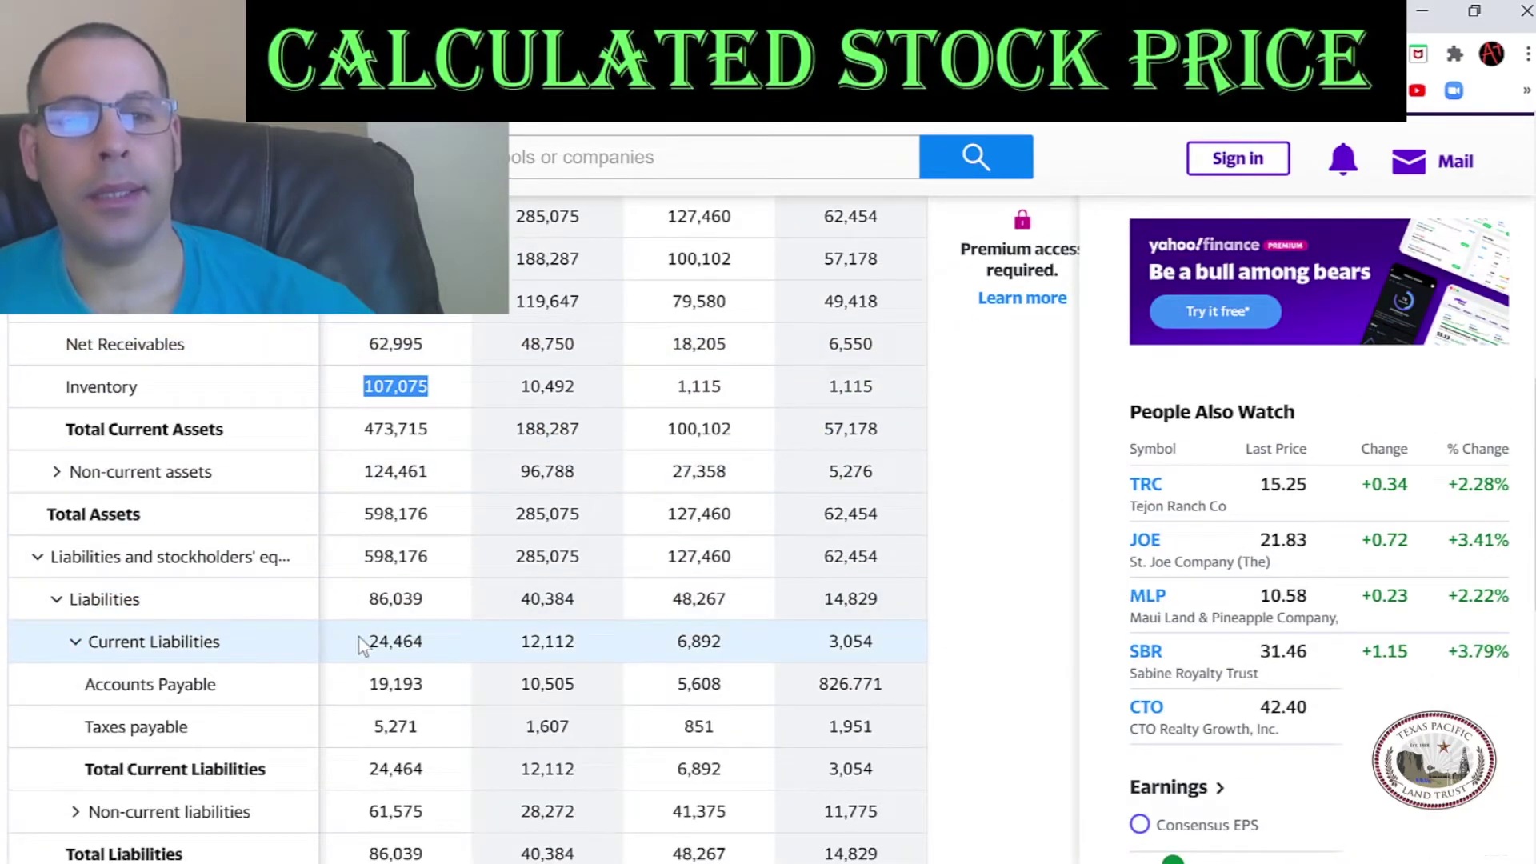
{"action": "double_click", "coordinate": [372, 642]}
{"action": "key", "text": "ctrl+c"}
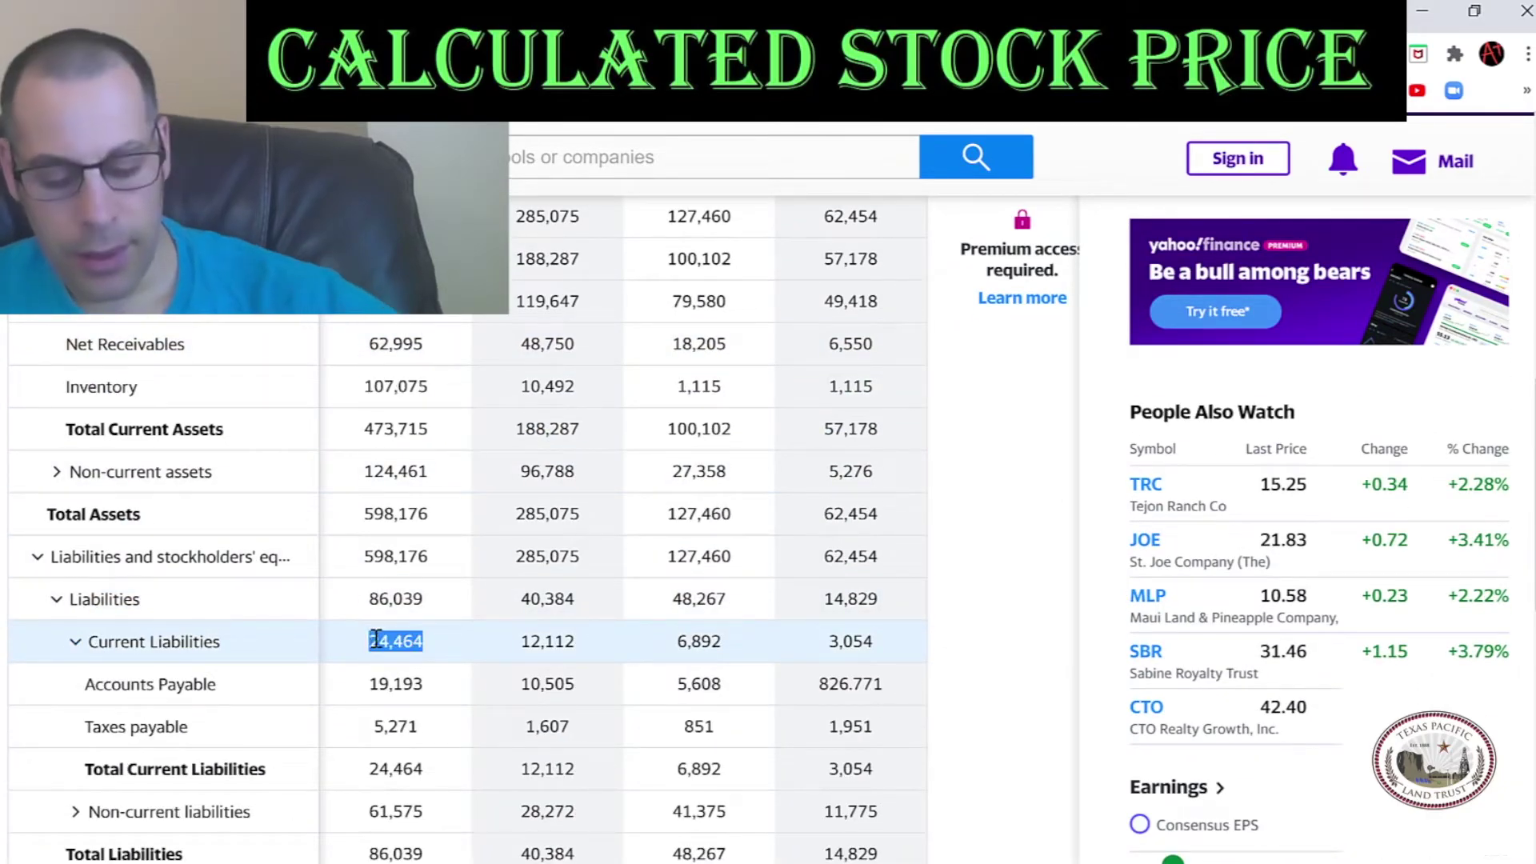
{"action": "key", "text": "alt+Tab"}
{"action": "key", "text": "ctrl+v"}
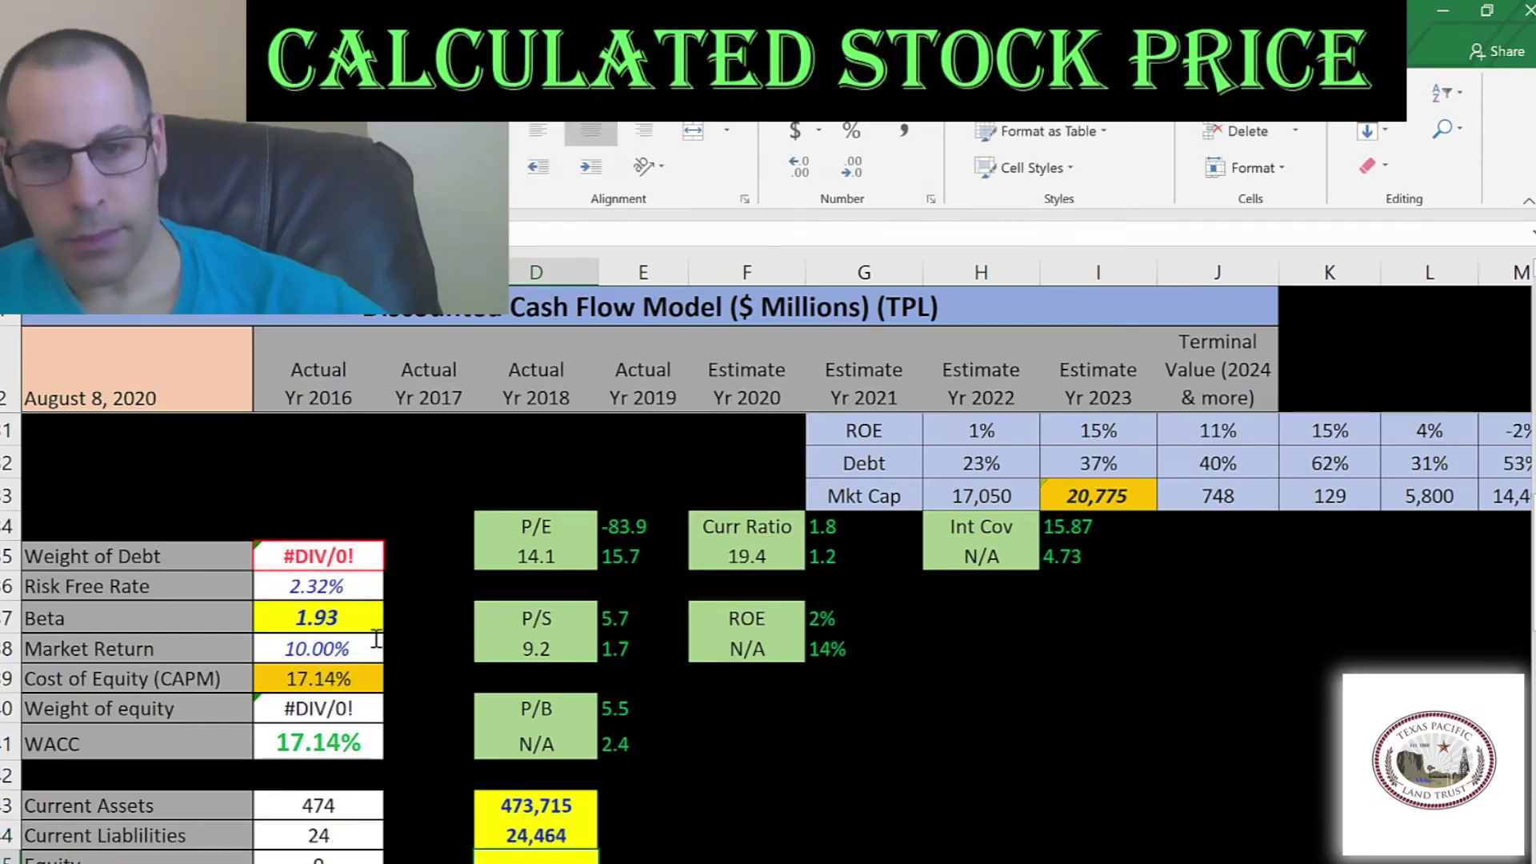
{"action": "key", "text": "alt+Tab"}
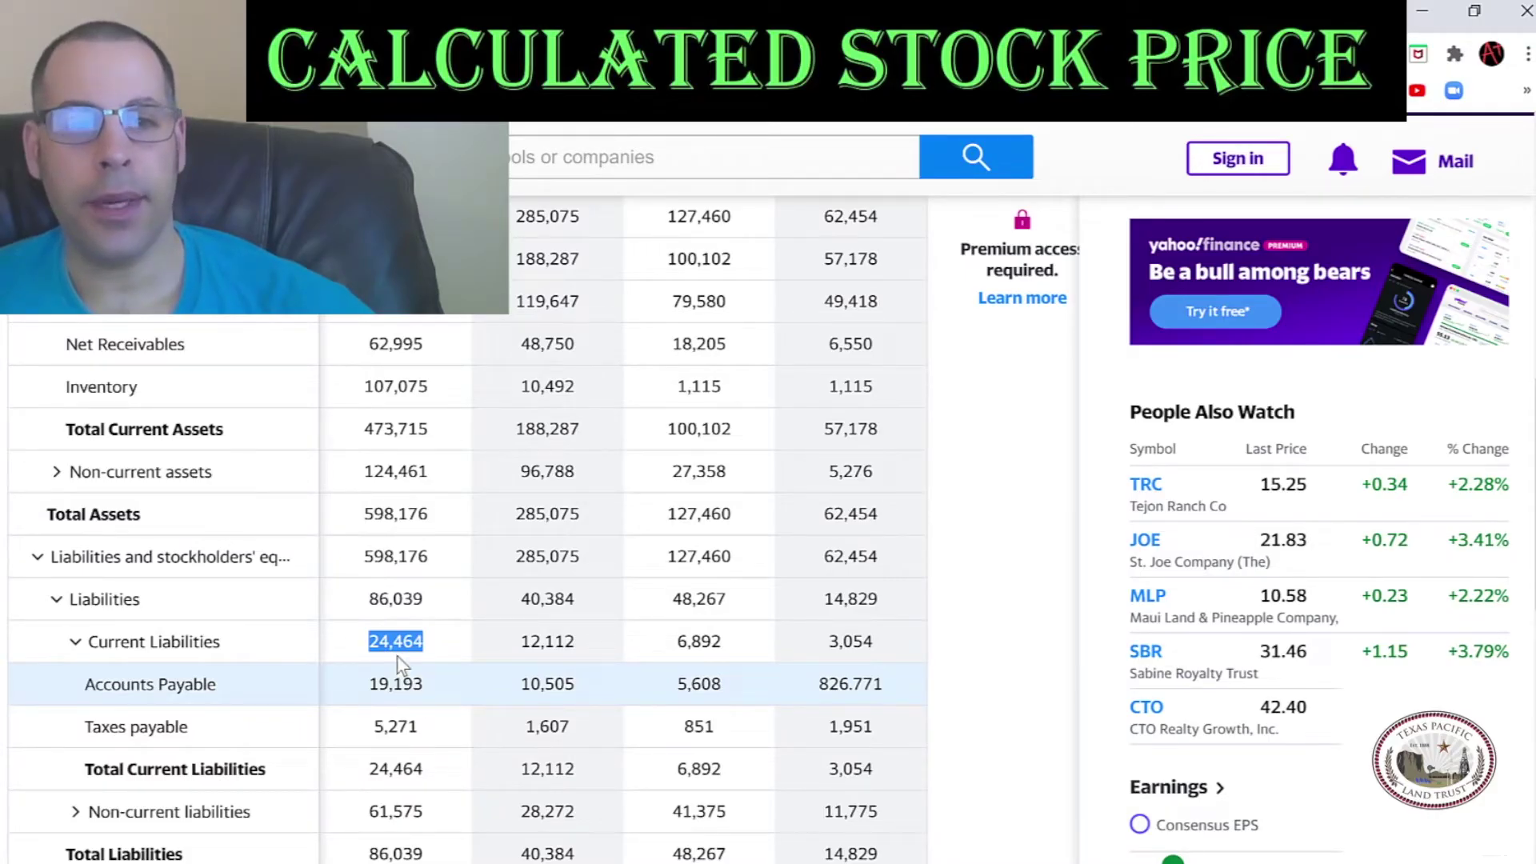
{"action": "scroll", "coordinate": [396, 552], "scroll_direction": "down", "scroll_amount": 3}
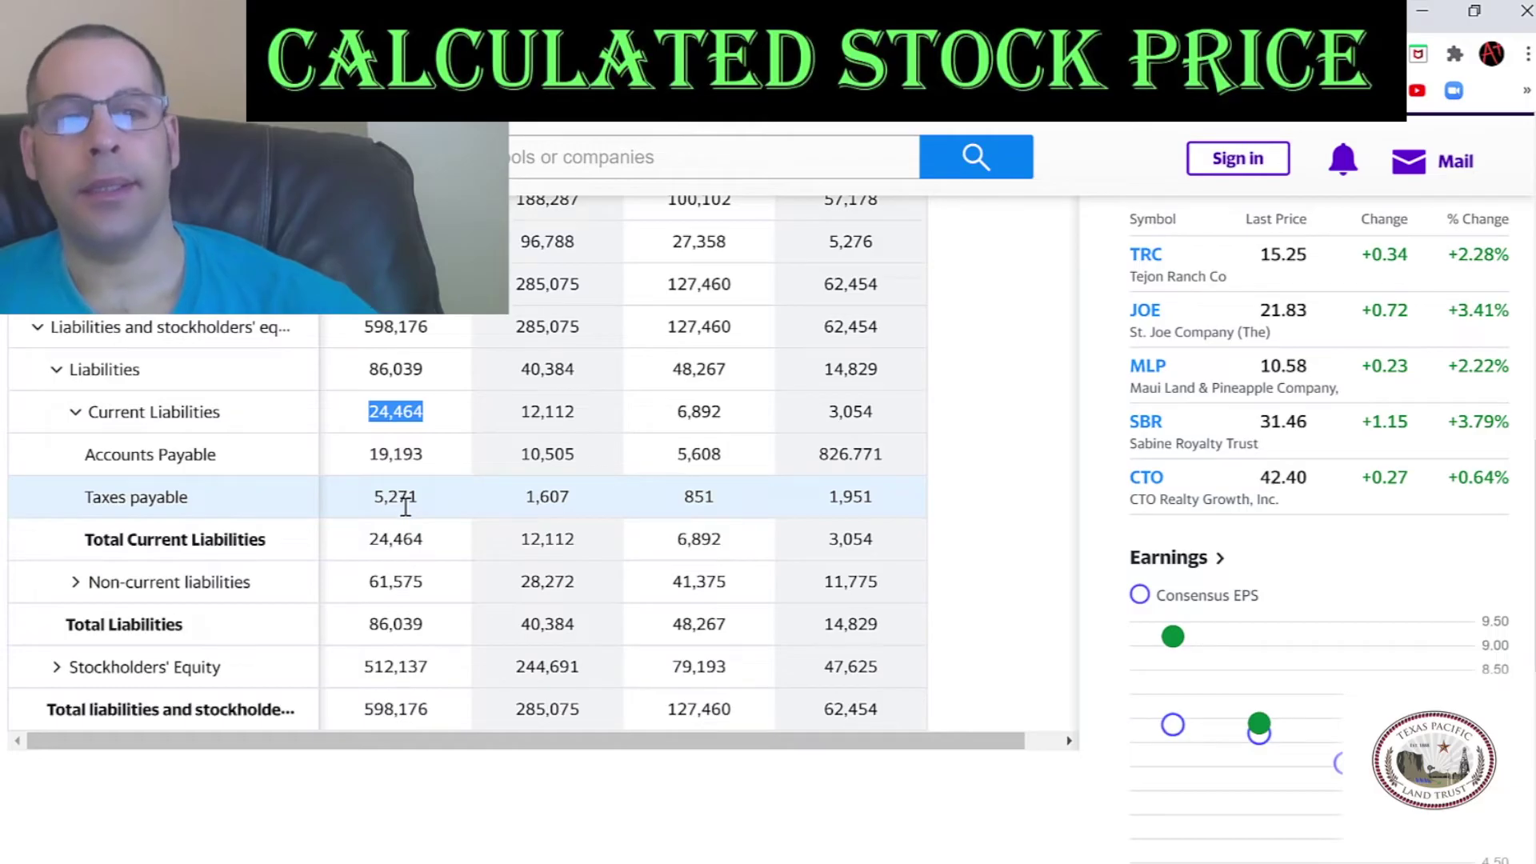
Paste 512,137 into the model's Equity cell, giving 100% equity weight
{"action": "double_click", "coordinate": [370, 669]}
{"action": "key", "text": "ctrl+c"}
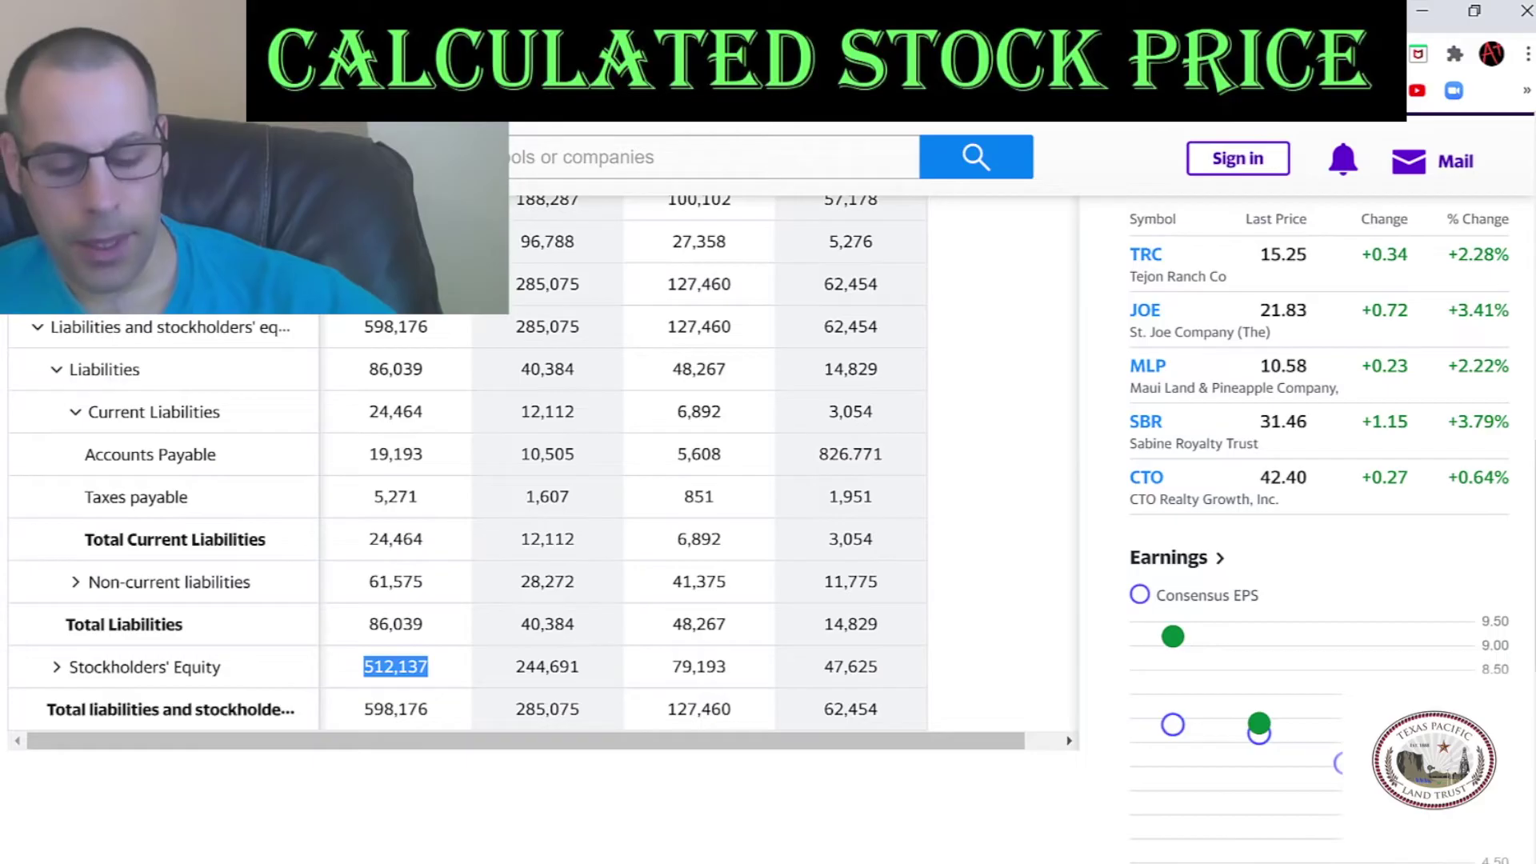
{"action": "key", "text": "alt+Tab"}
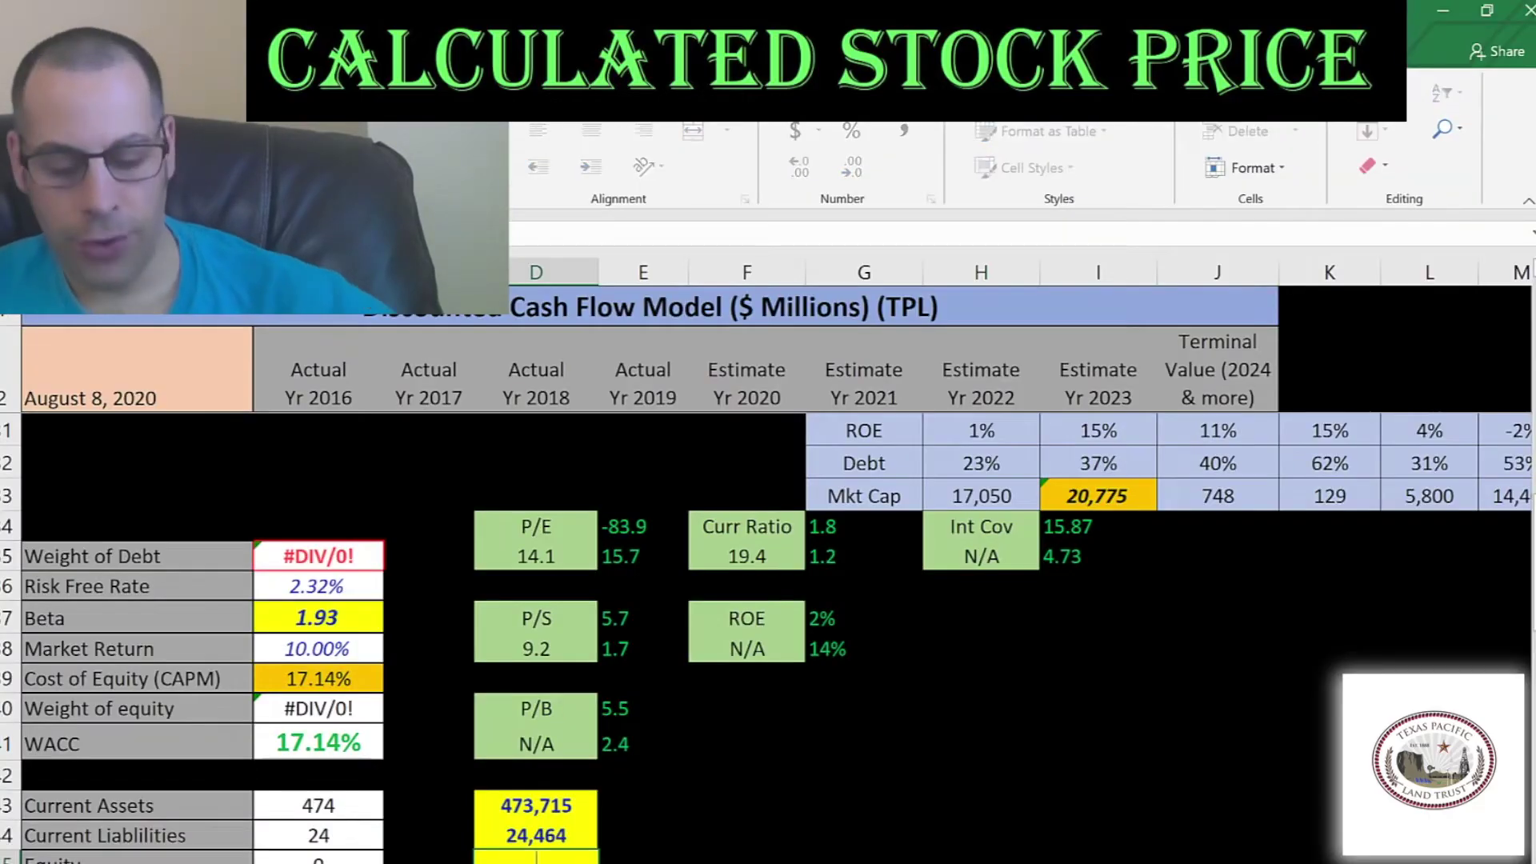
{"action": "key", "text": "ctrl+v"}
{"action": "key", "text": "alt+Tab"}
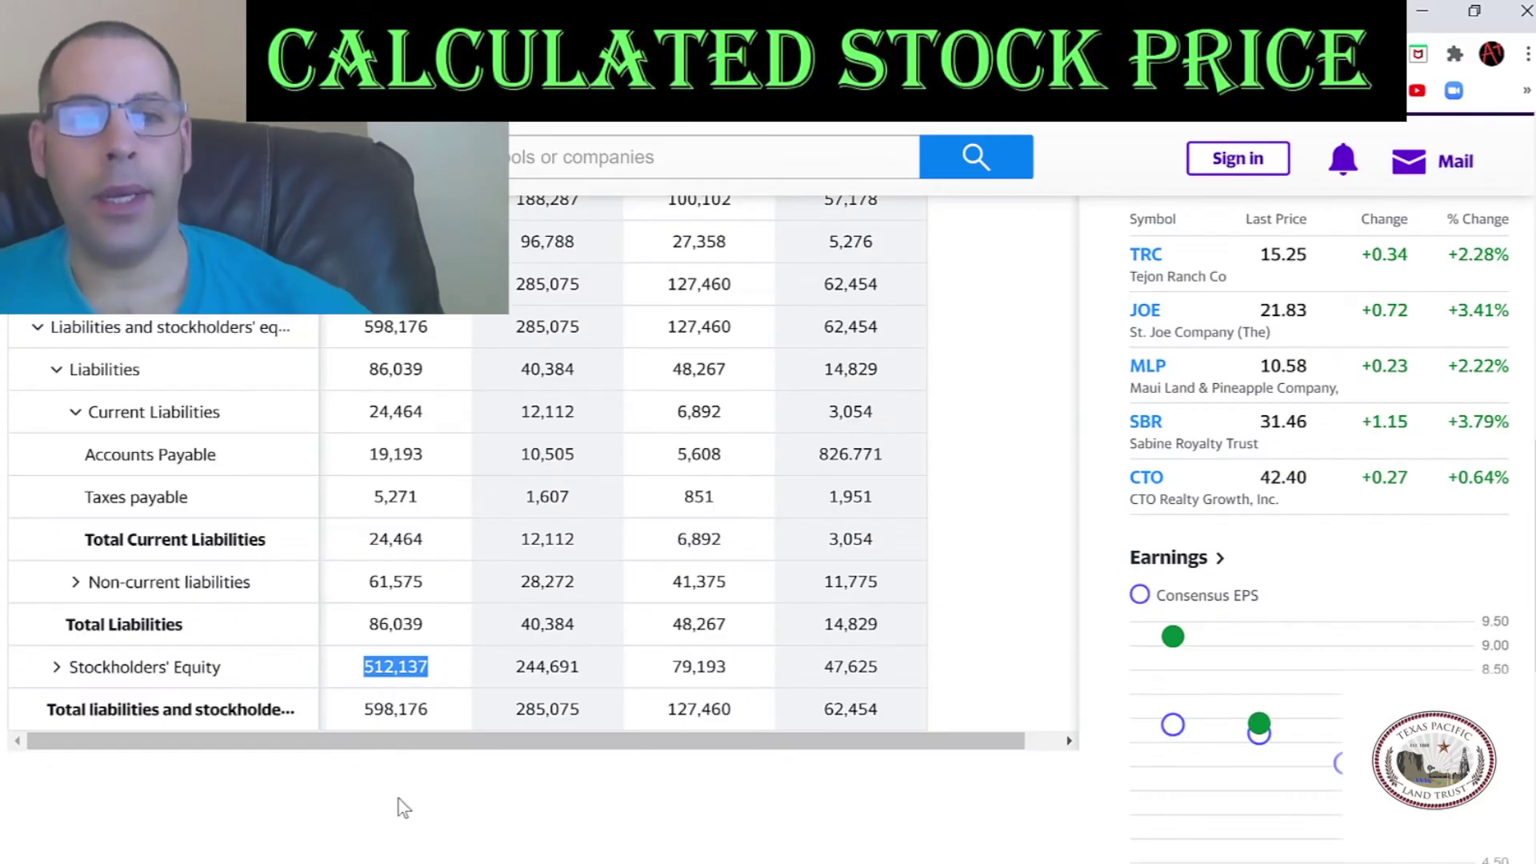
Expand the Stockholders' Equity breakdown on TPL's balance sheet
{"action": "scroll", "coordinate": [160, 457], "scroll_direction": "down", "scroll_amount": 3}
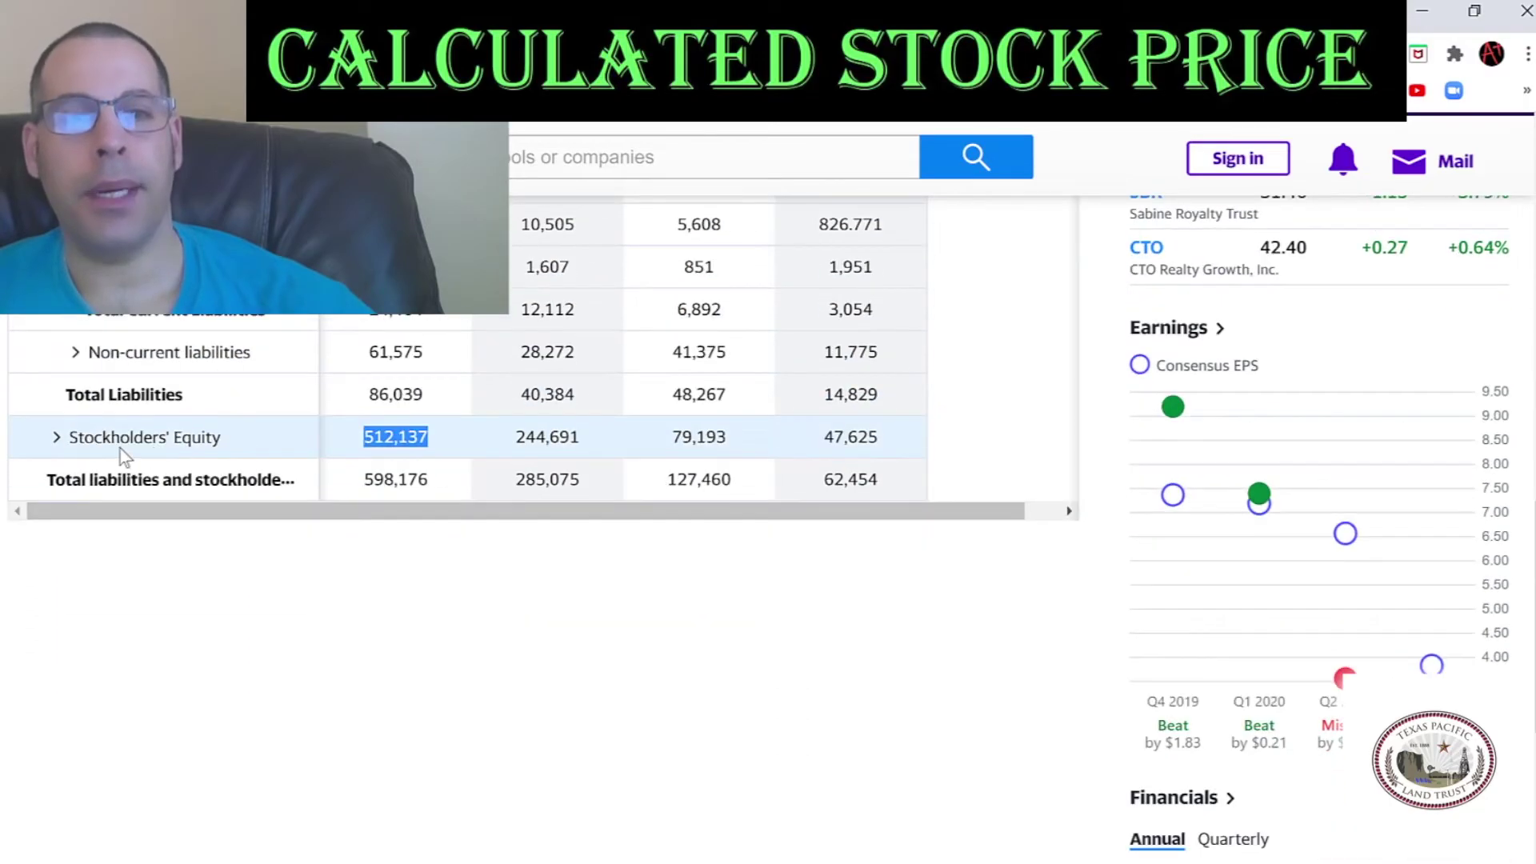
{"action": "left_click", "coordinate": [58, 437]}
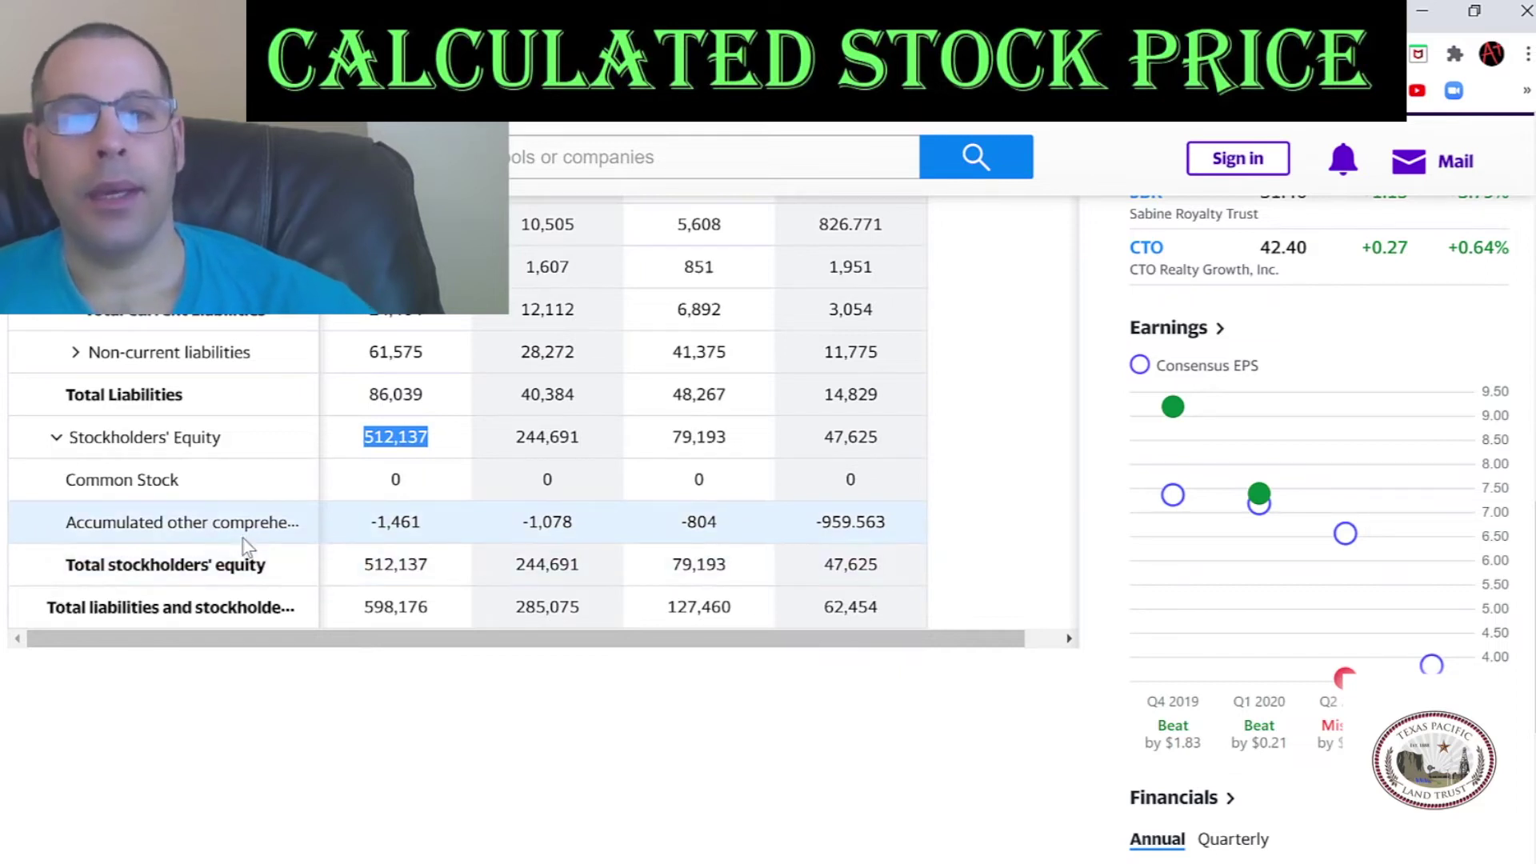
{"action": "scroll", "coordinate": [199, 504], "scroll_direction": "up", "scroll_amount": 10}
Copy TPL's 2019 operating income of 399,573 from the income statement for the EBIT cell
{"action": "left_click", "coordinate": [142, 371]}
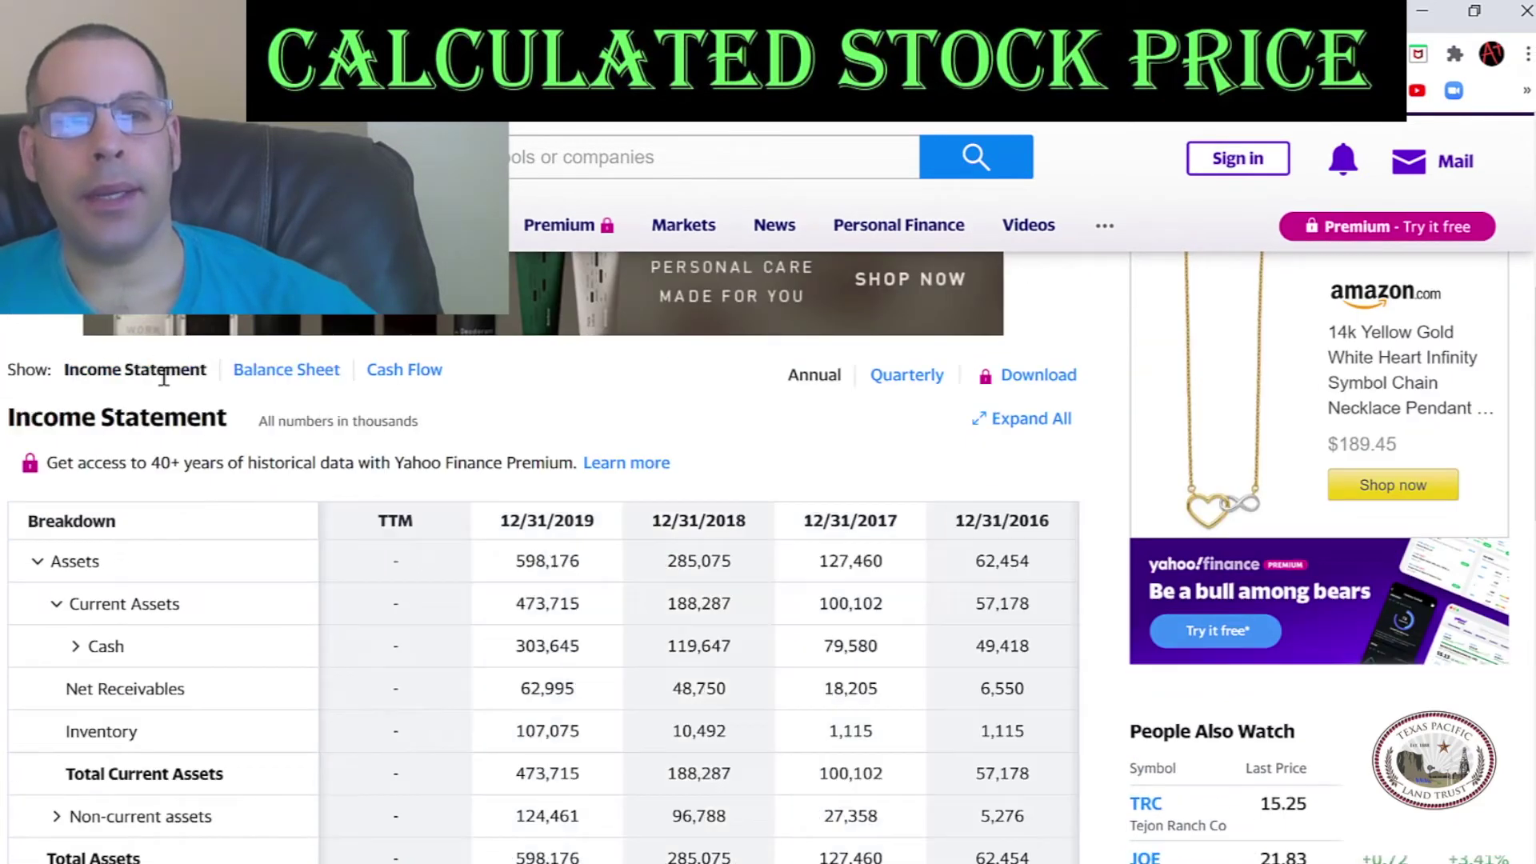
{"action": "scroll", "coordinate": [450, 548], "scroll_direction": "down", "scroll_amount": 3}
{"action": "double_click", "coordinate": [524, 503]}
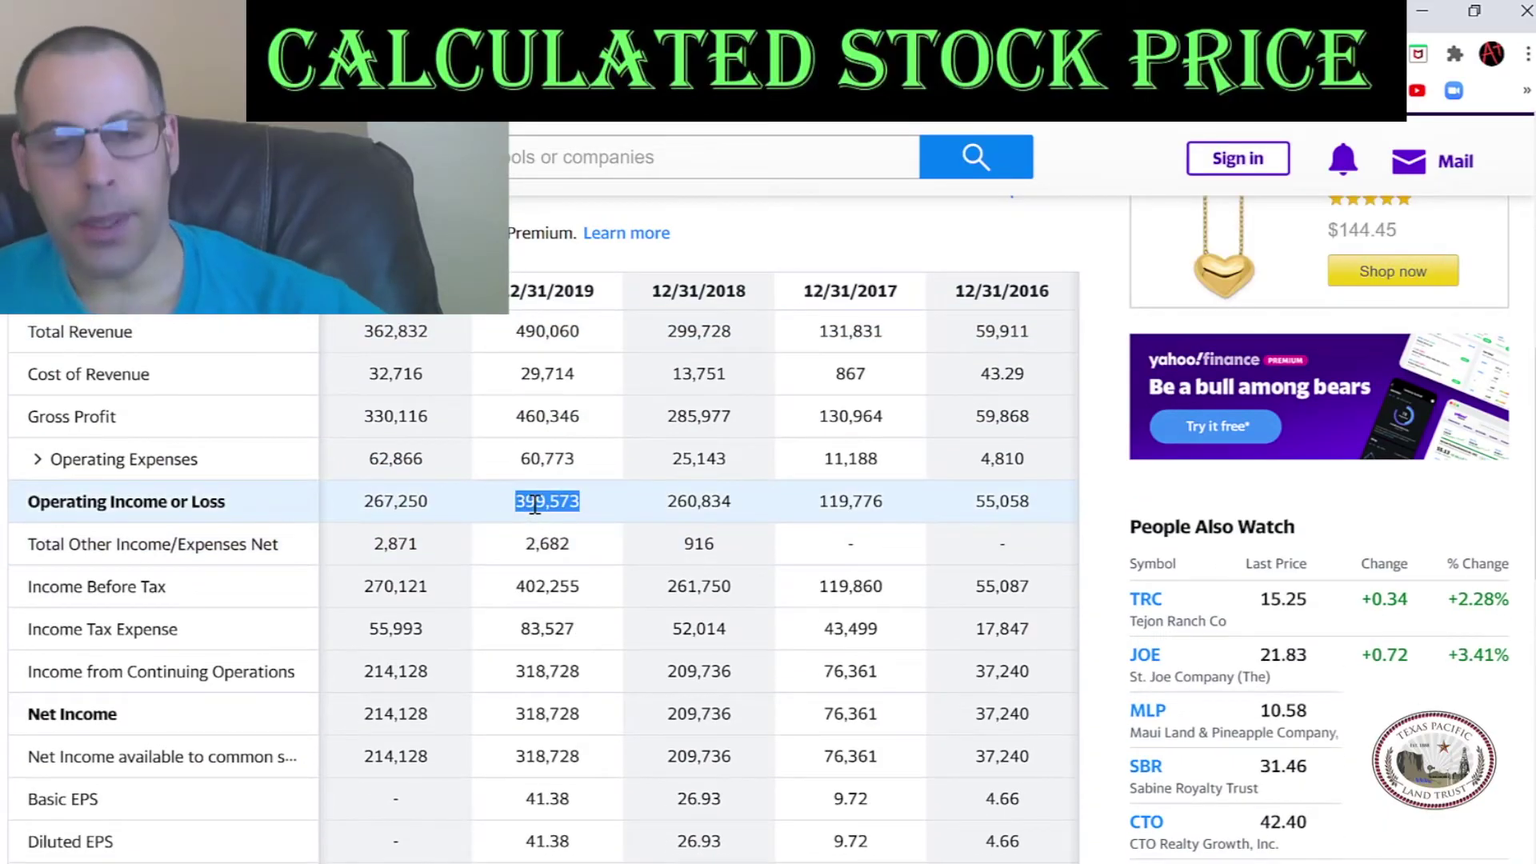
{"action": "key", "text": "alt+Tab"}
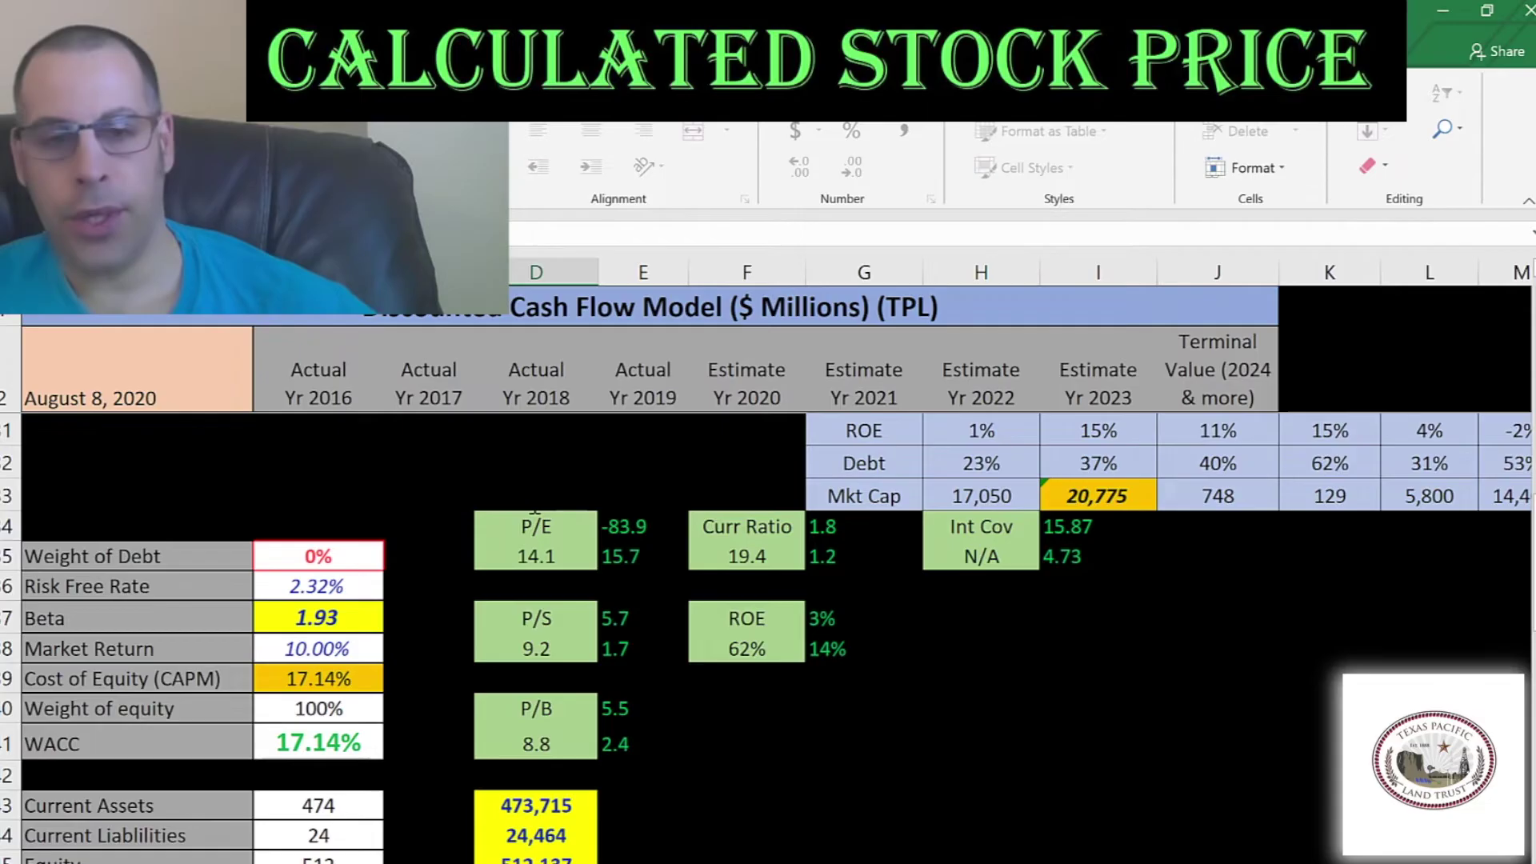
{"action": "scroll", "coordinate": [535, 508], "scroll_direction": "down", "scroll_amount": 1}
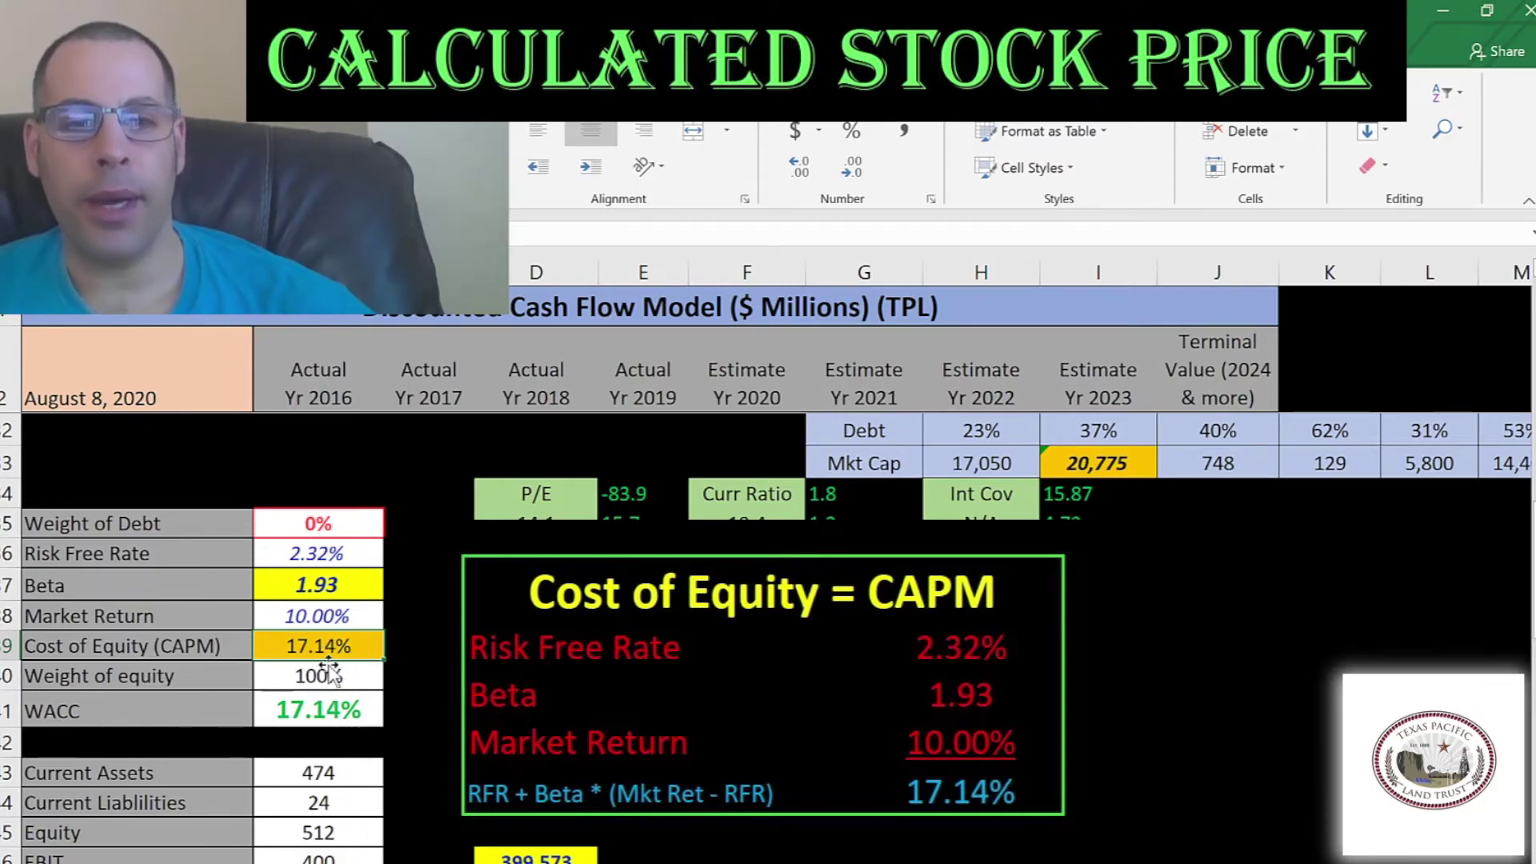
{"action": "scroll", "coordinate": [342, 642], "scroll_direction": "up", "scroll_amount": 6}
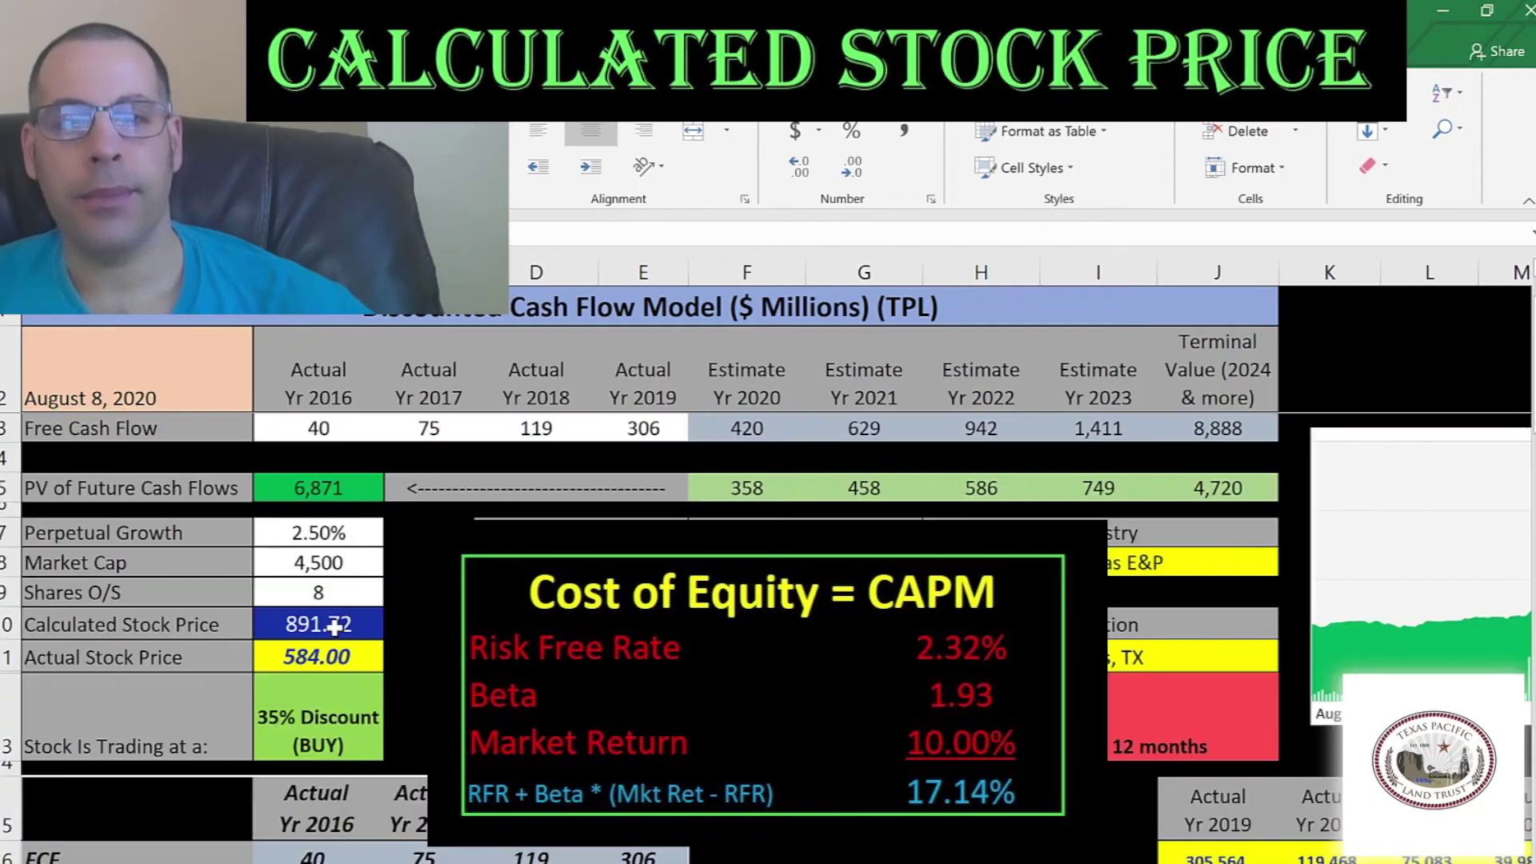
{"action": "left_click", "coordinate": [746, 428]}
{"action": "left_click", "coordinate": [840, 433]}
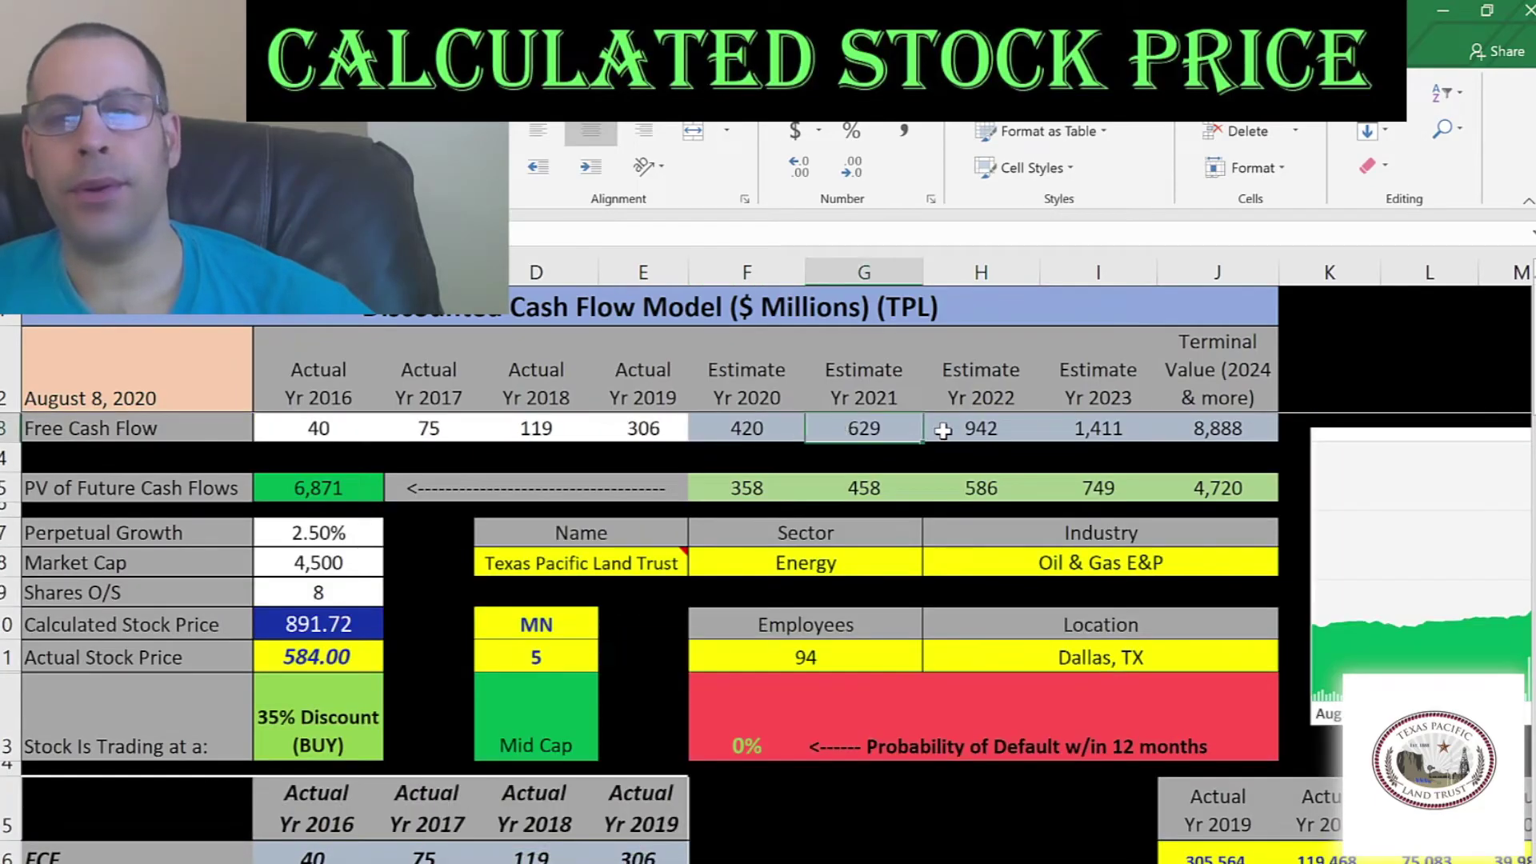
{"action": "left_click", "coordinate": [946, 431]}
{"action": "left_click", "coordinate": [1066, 431]}
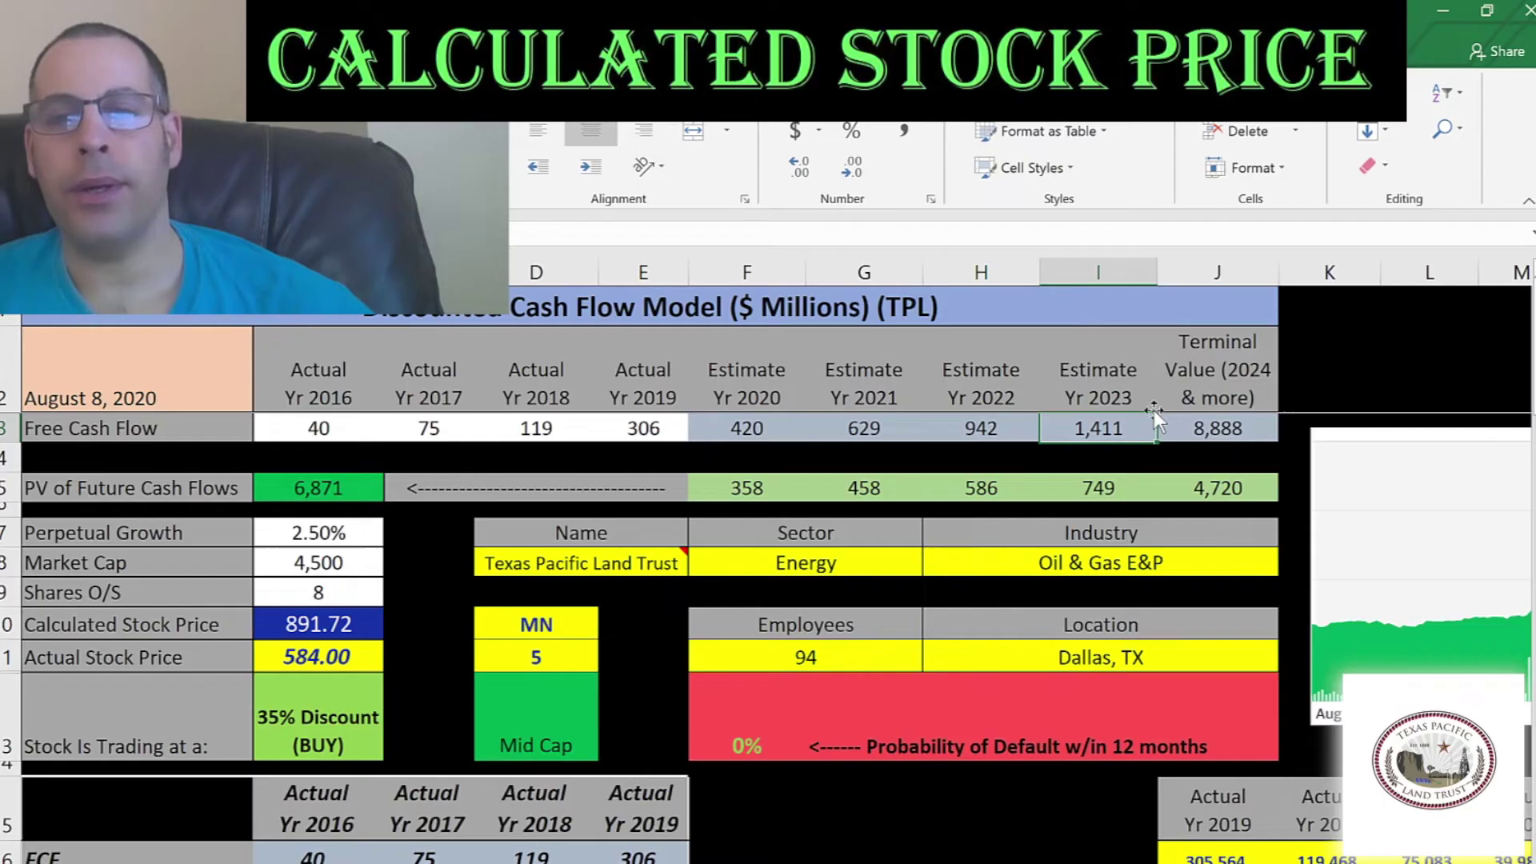
{"action": "left_click_drag", "start_coordinate": [1236, 430], "coordinate": [729, 425]}
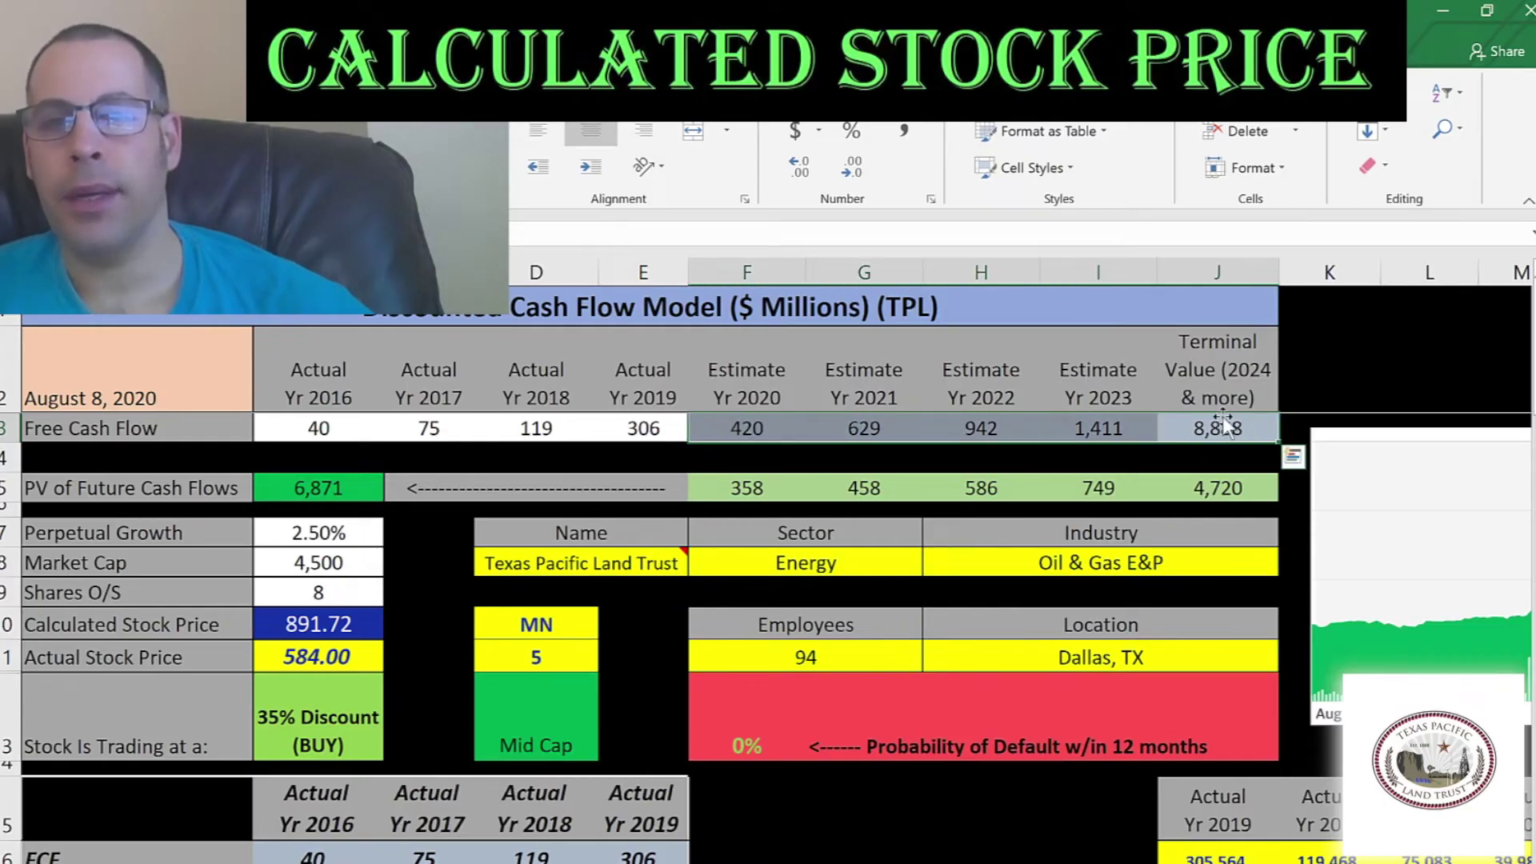
{"action": "left_click", "coordinate": [1227, 494]}
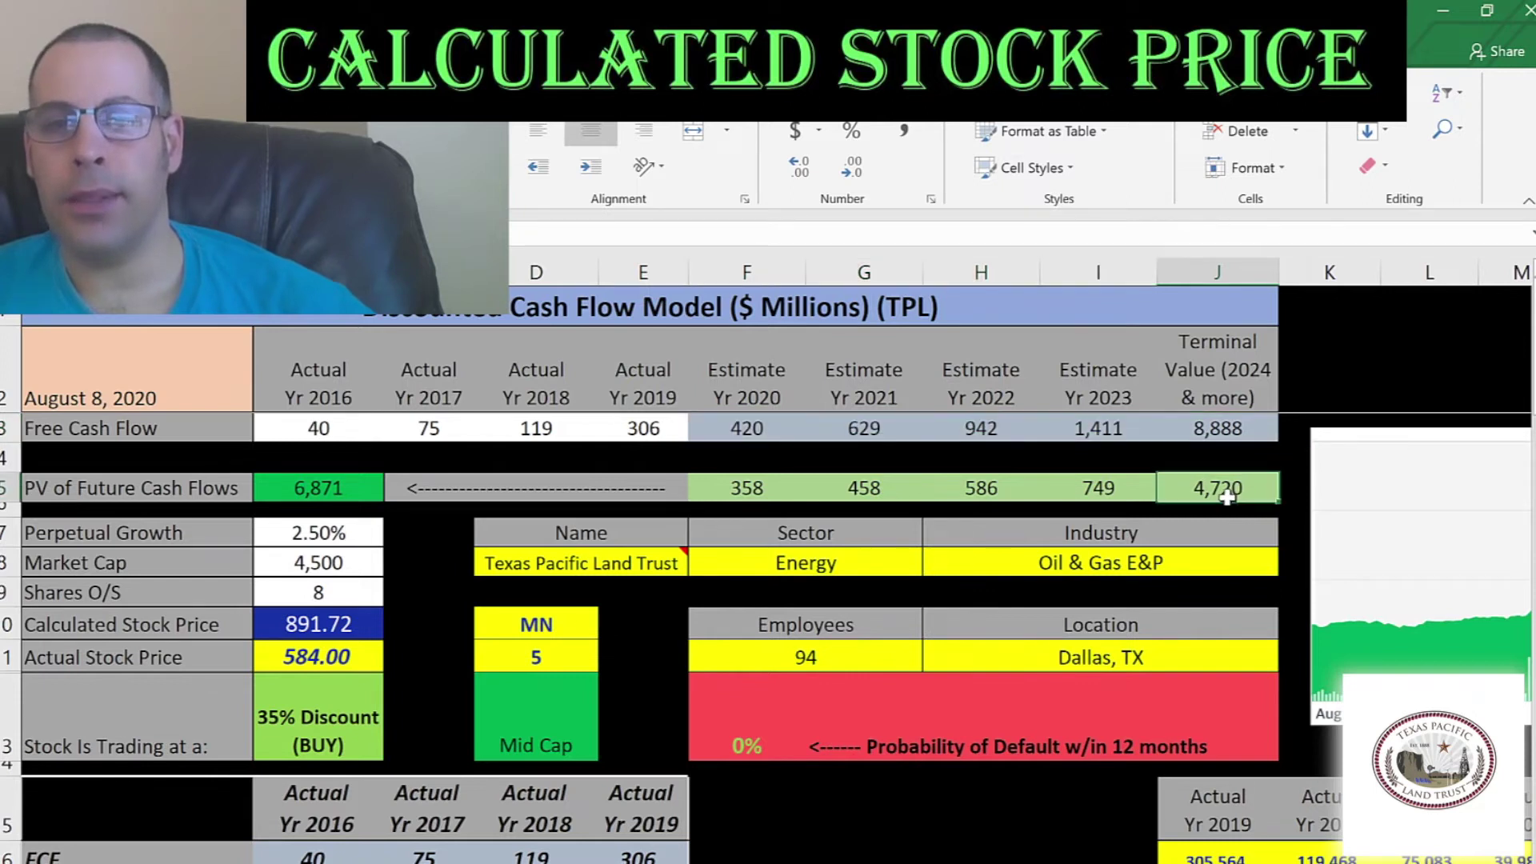
{"action": "left_click", "coordinate": [1092, 495]}
{"action": "left_click", "coordinate": [981, 492]}
{"action": "left_click", "coordinate": [864, 493]}
{"action": "left_click", "coordinate": [865, 509]}
{"action": "left_click_drag", "start_coordinate": [704, 487], "coordinate": [1236, 488]}
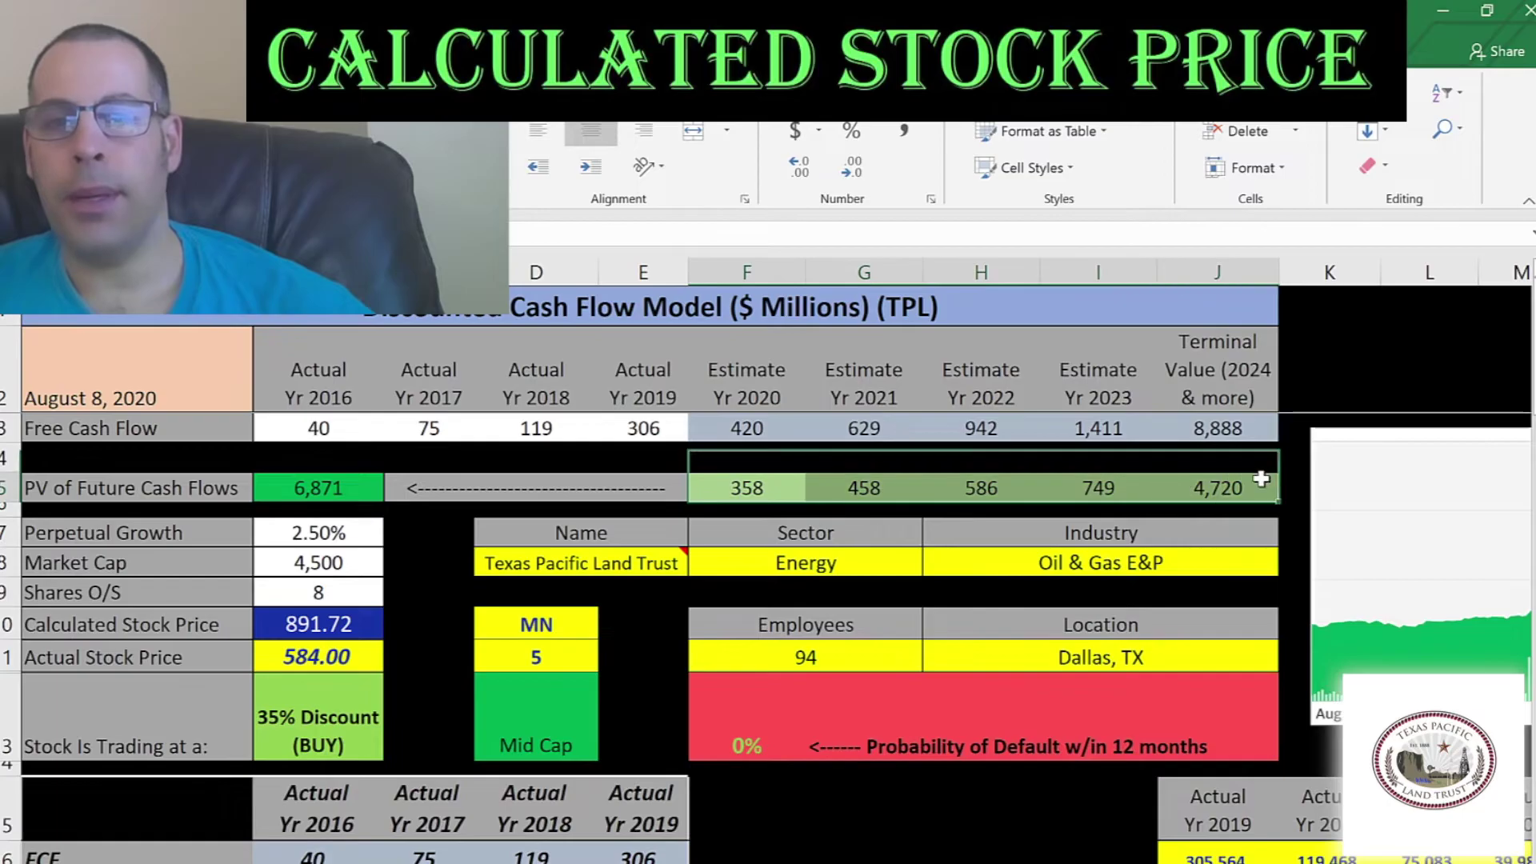
{"action": "left_click", "coordinate": [331, 489]}
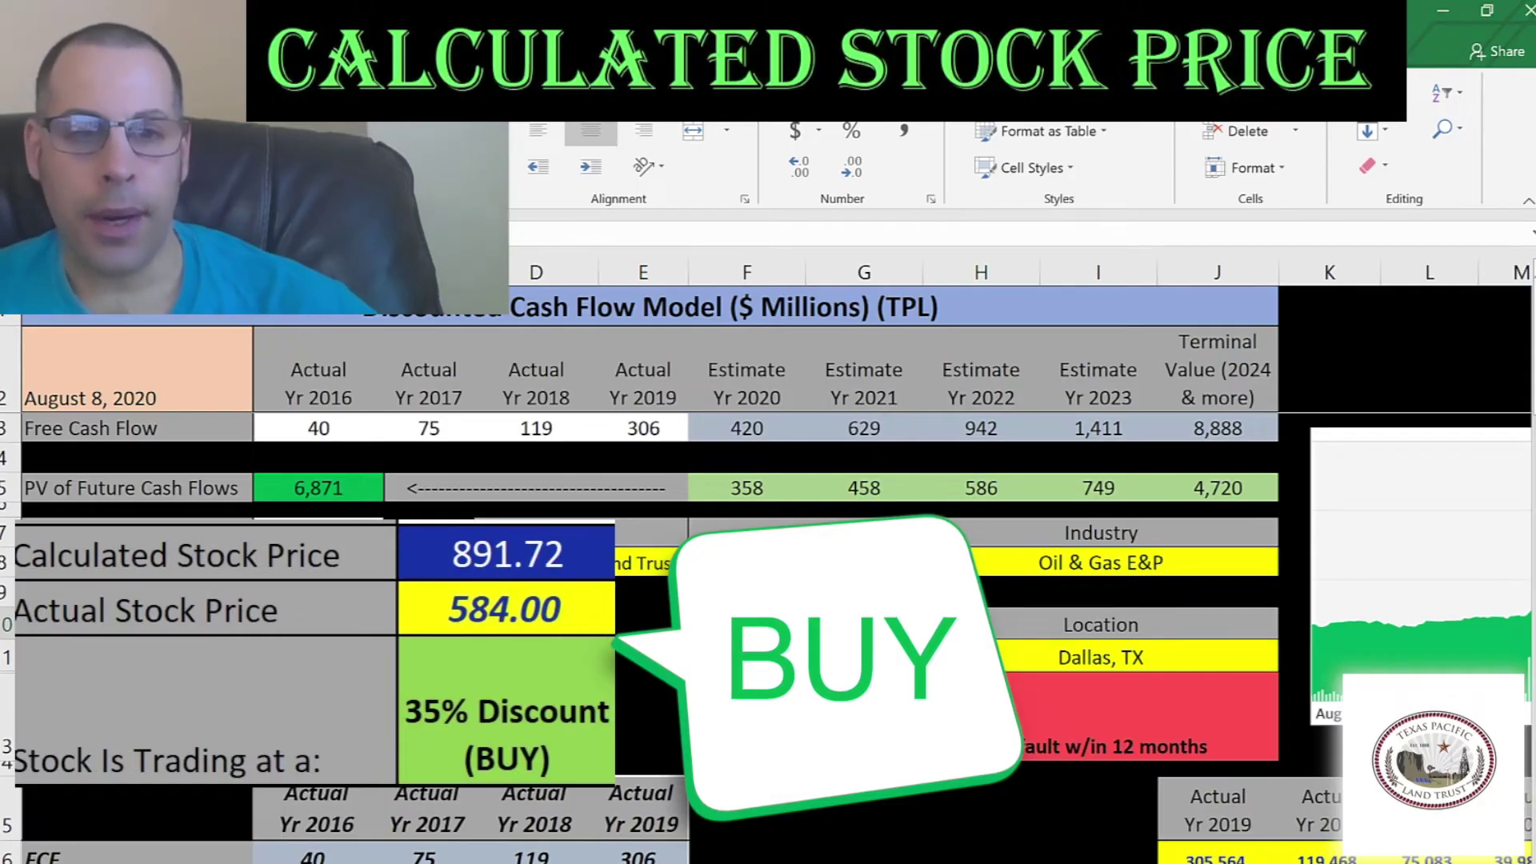
Drag the TPL price-history chart picture left across the middle of the DCF sheet
{"action": "key", "text": "alt+Tab"}
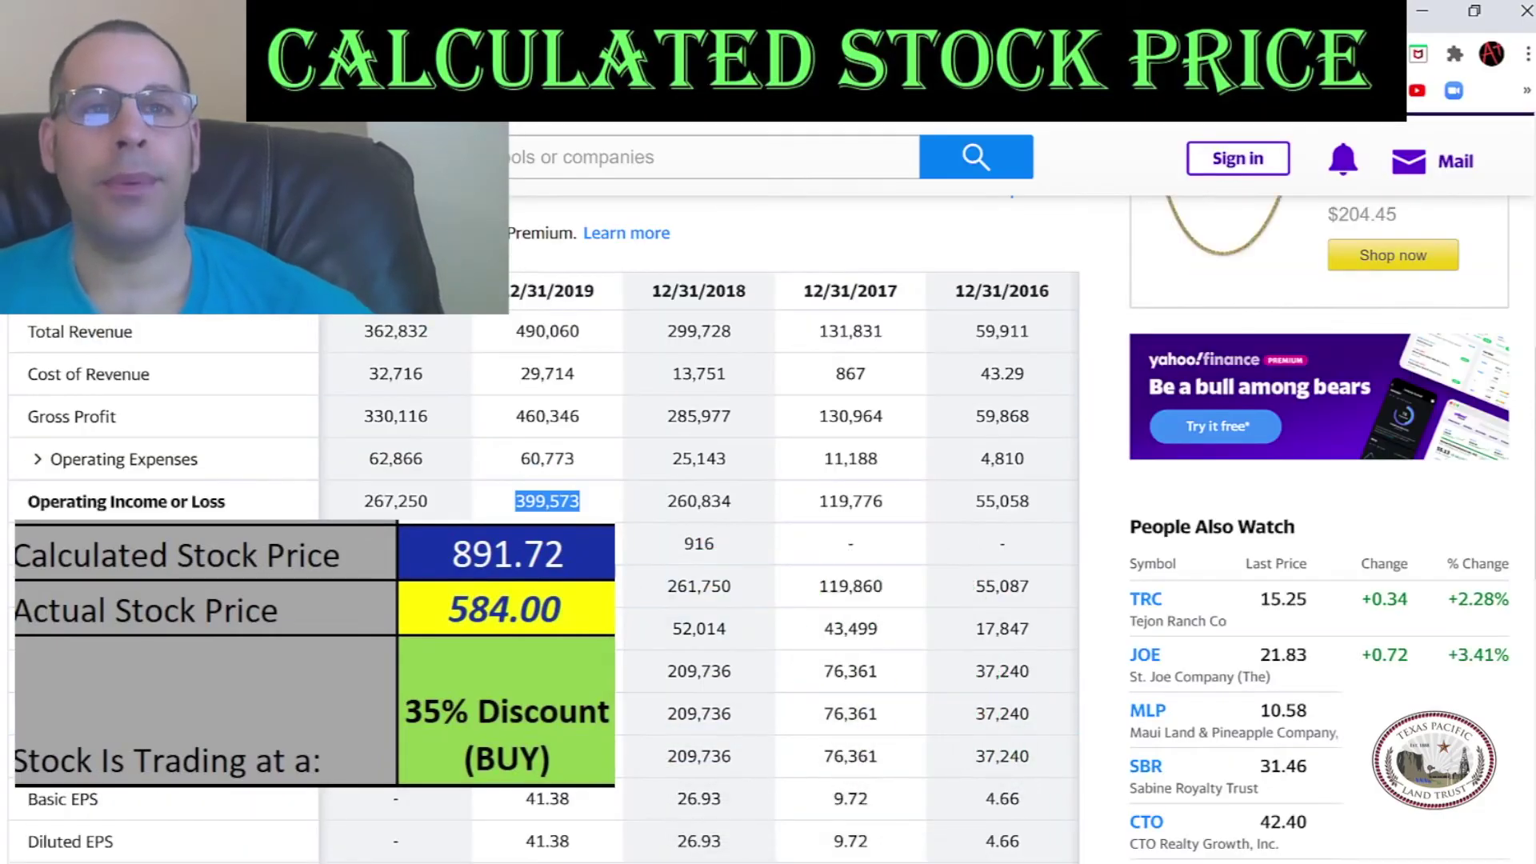
{"action": "key", "text": "ctrl+Tab"}
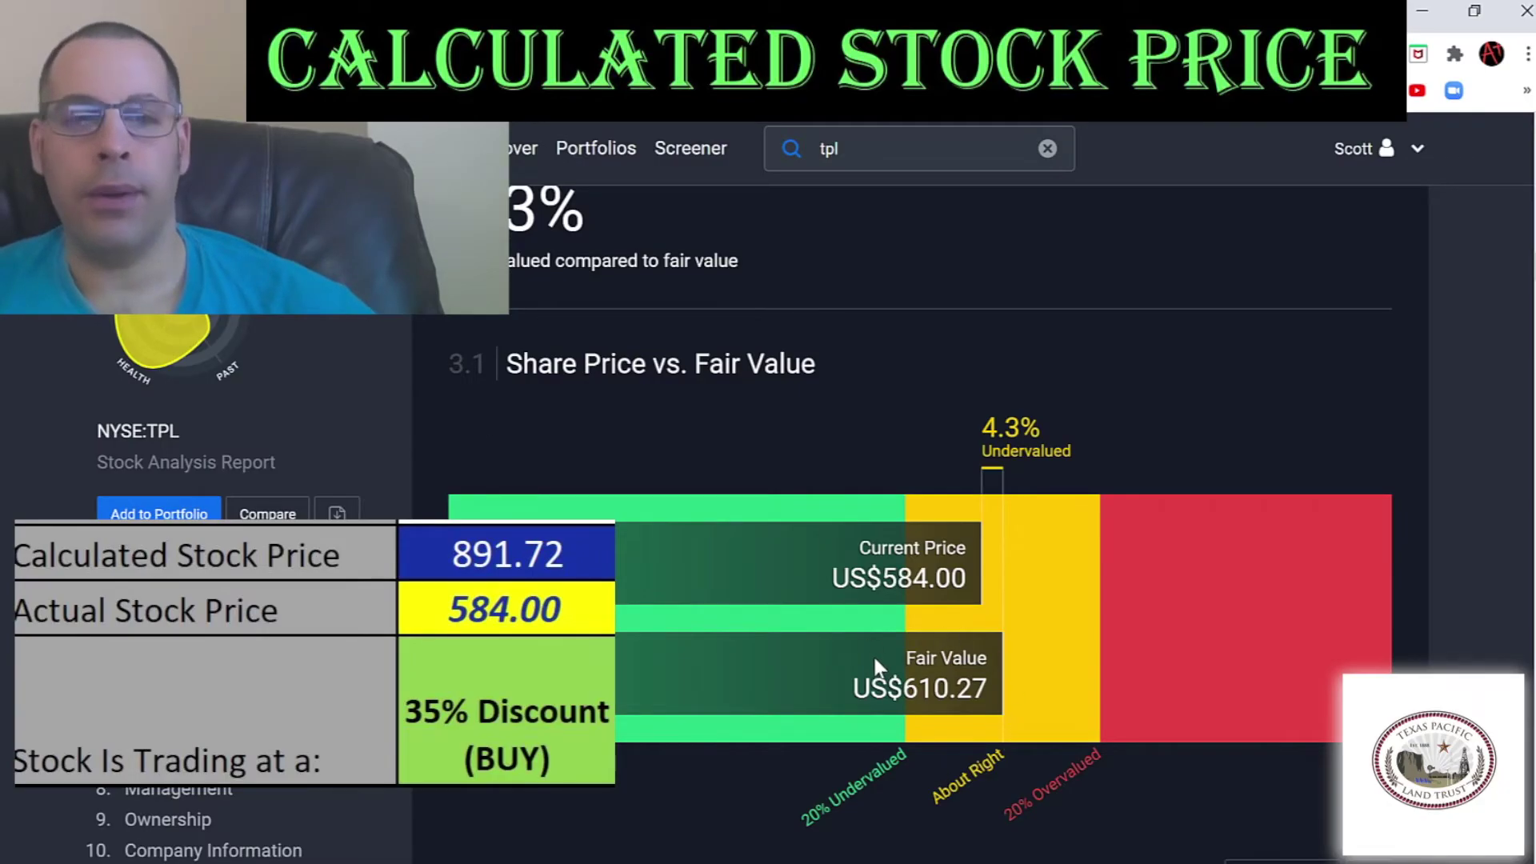
{"action": "key", "text": "alt+Tab"}
{"action": "left_click_drag", "start_coordinate": [1456, 575], "coordinate": [520, 593]}
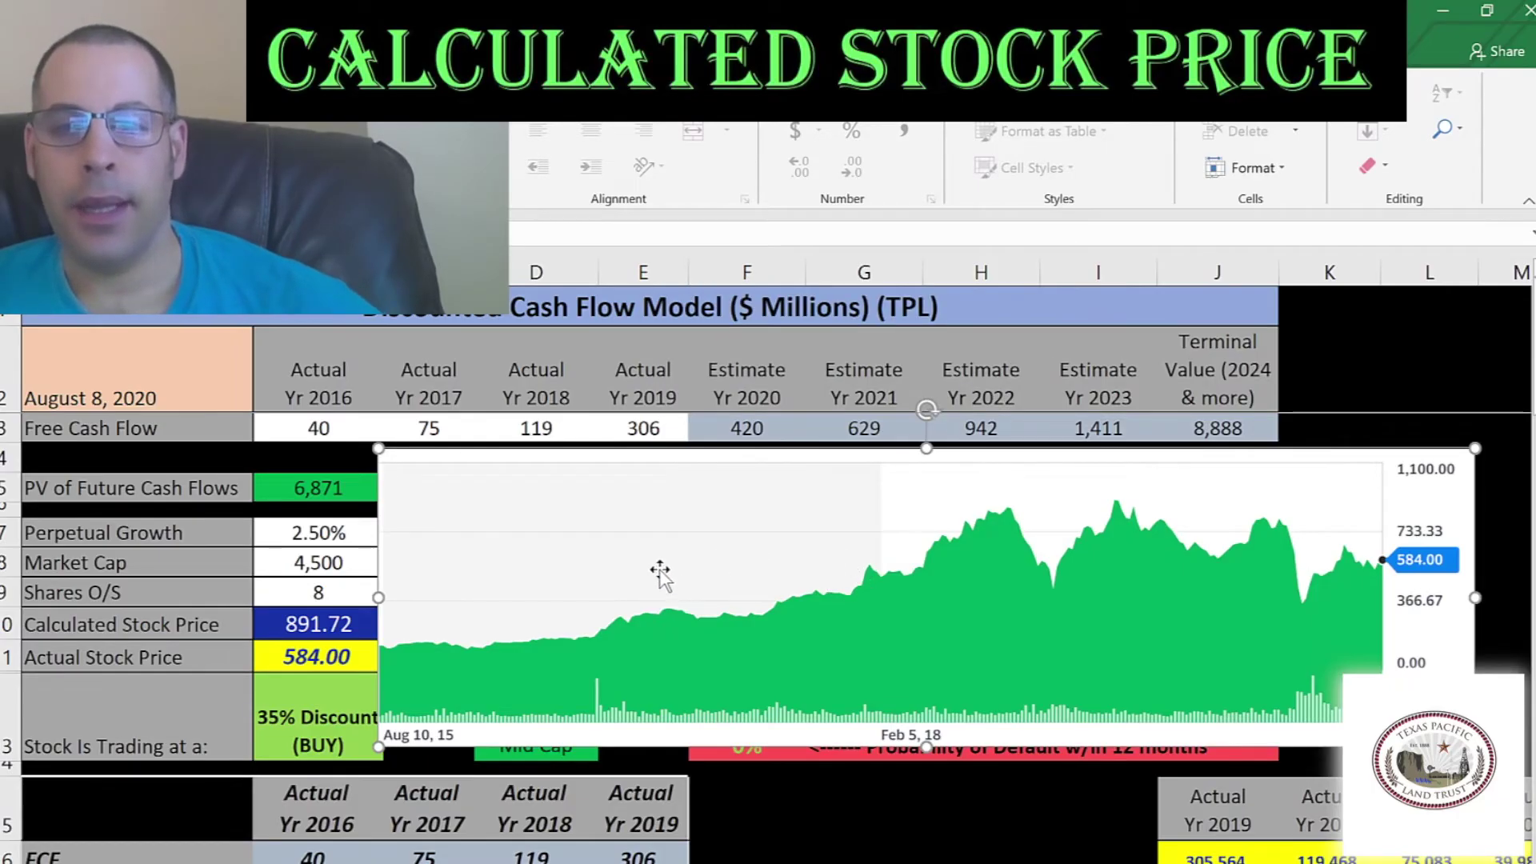
{"action": "scroll", "coordinate": [830, 473], "scroll_direction": "down", "scroll_amount": 4}
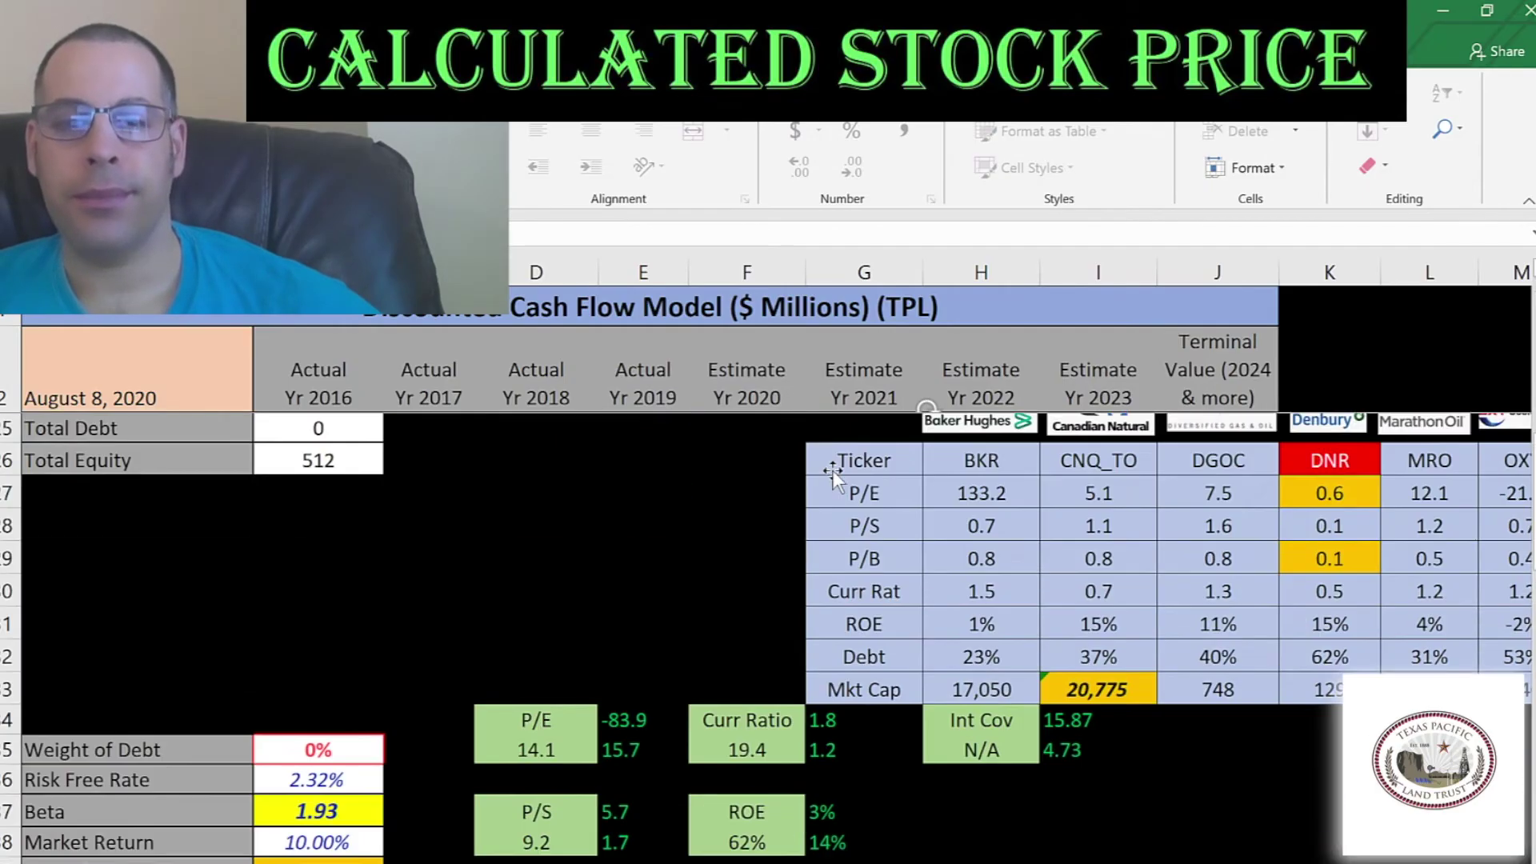
{"action": "scroll", "coordinate": [833, 471], "scroll_direction": "down", "scroll_amount": 2}
{"action": "left_click", "coordinate": [536, 556]}
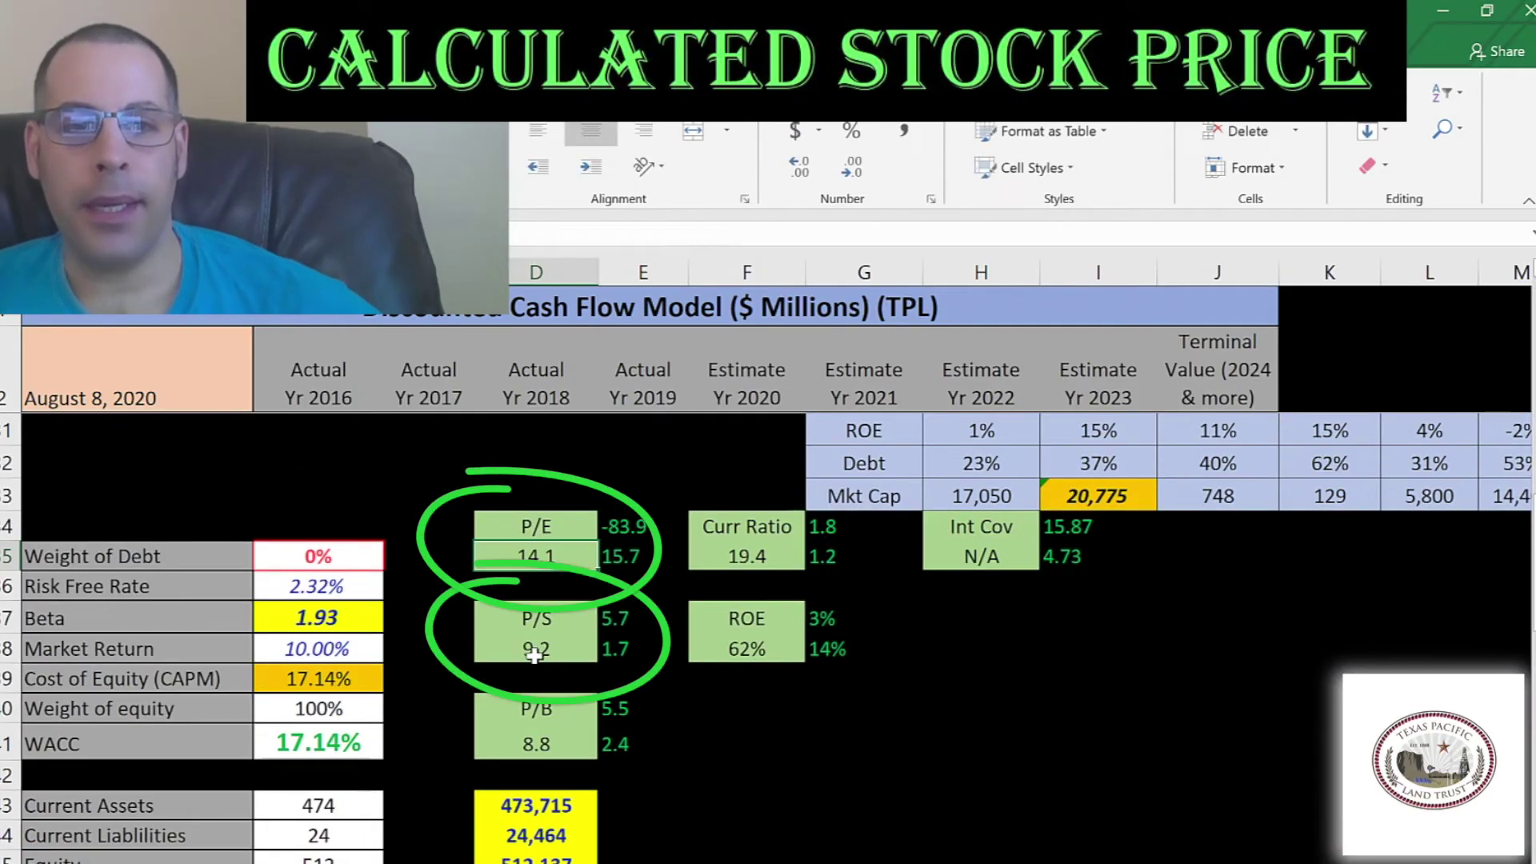
{"action": "left_click", "coordinate": [544, 752]}
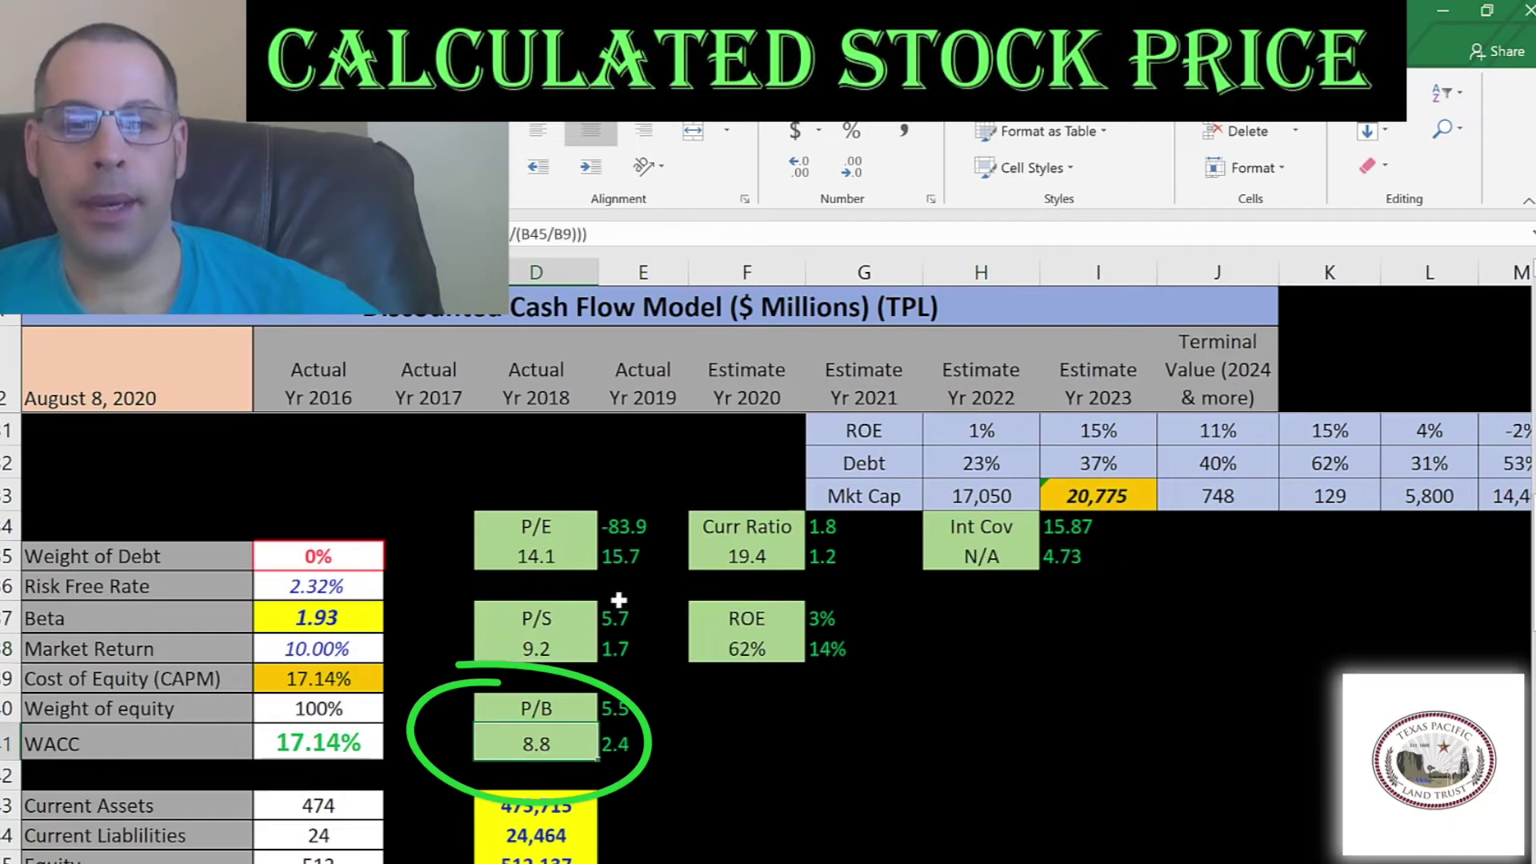
{"action": "scroll", "coordinate": [621, 584], "scroll_direction": "down", "scroll_amount": 6}
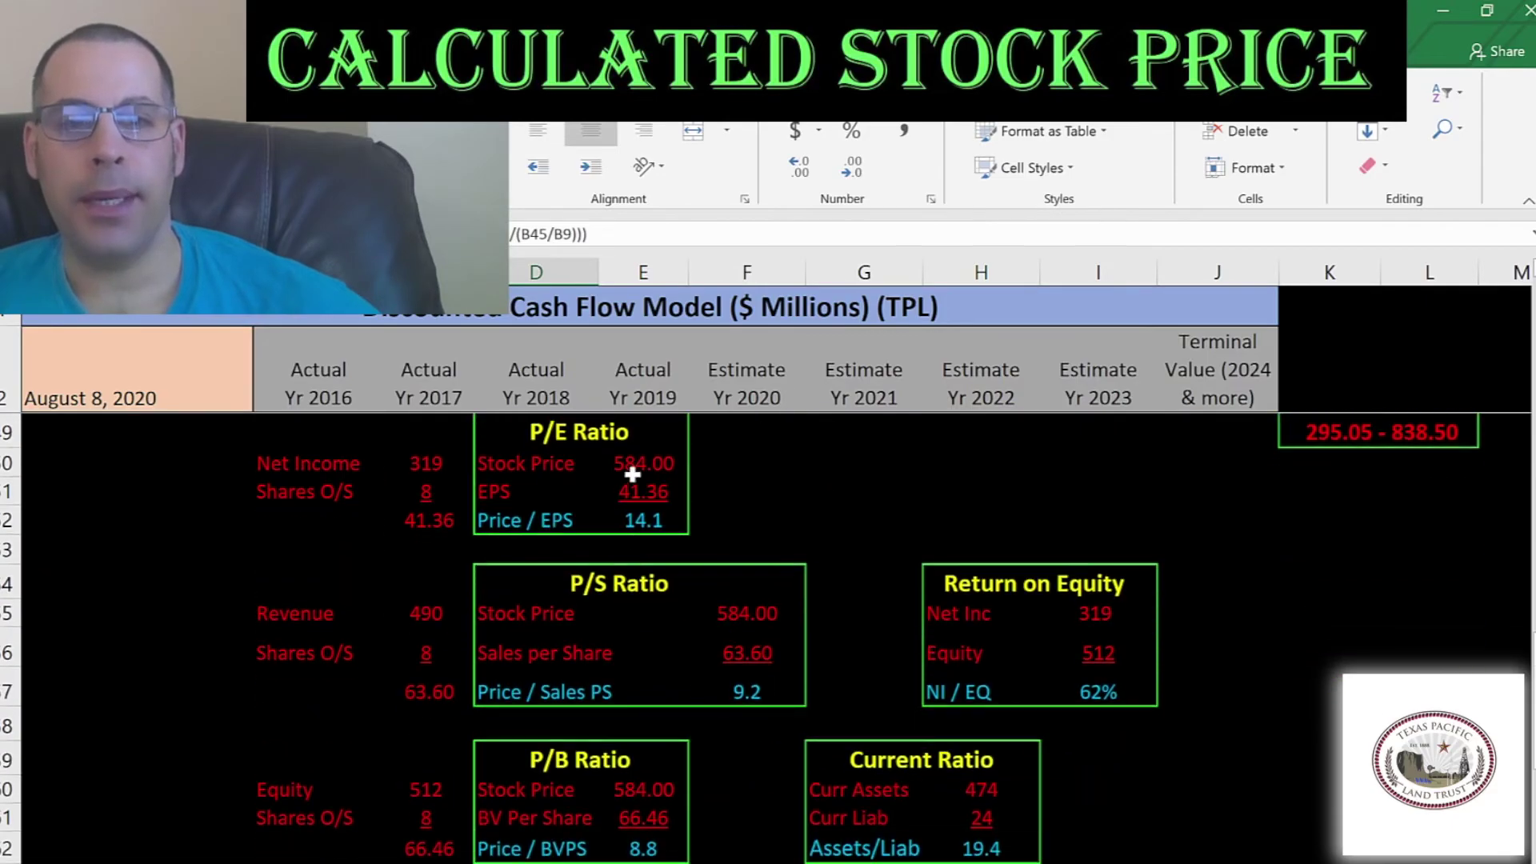
{"action": "left_click", "coordinate": [632, 470]}
{"action": "left_click", "coordinate": [644, 493]}
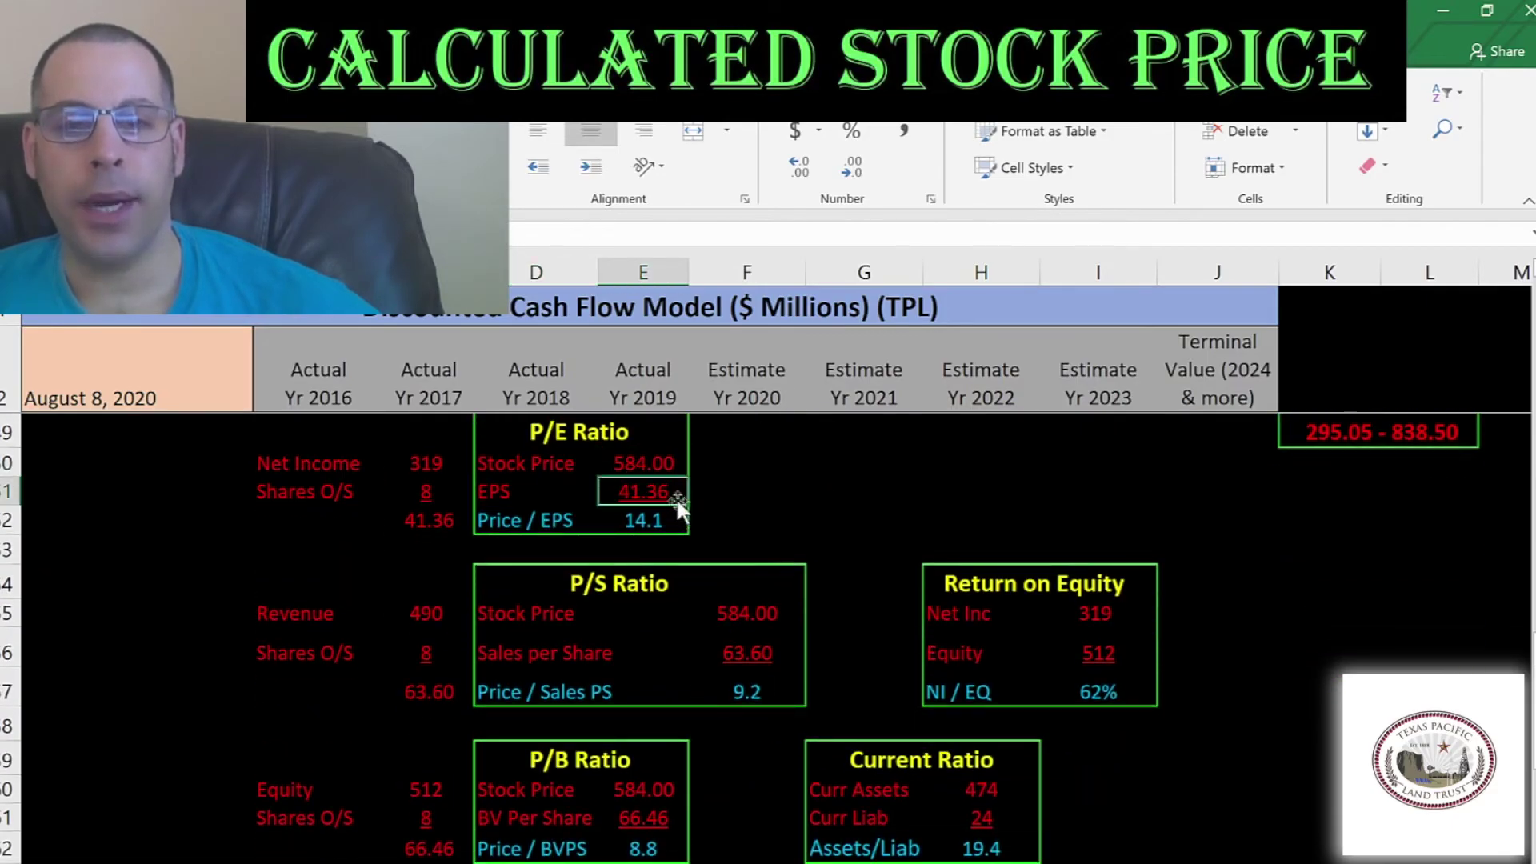
{"action": "left_click", "coordinate": [430, 459]}
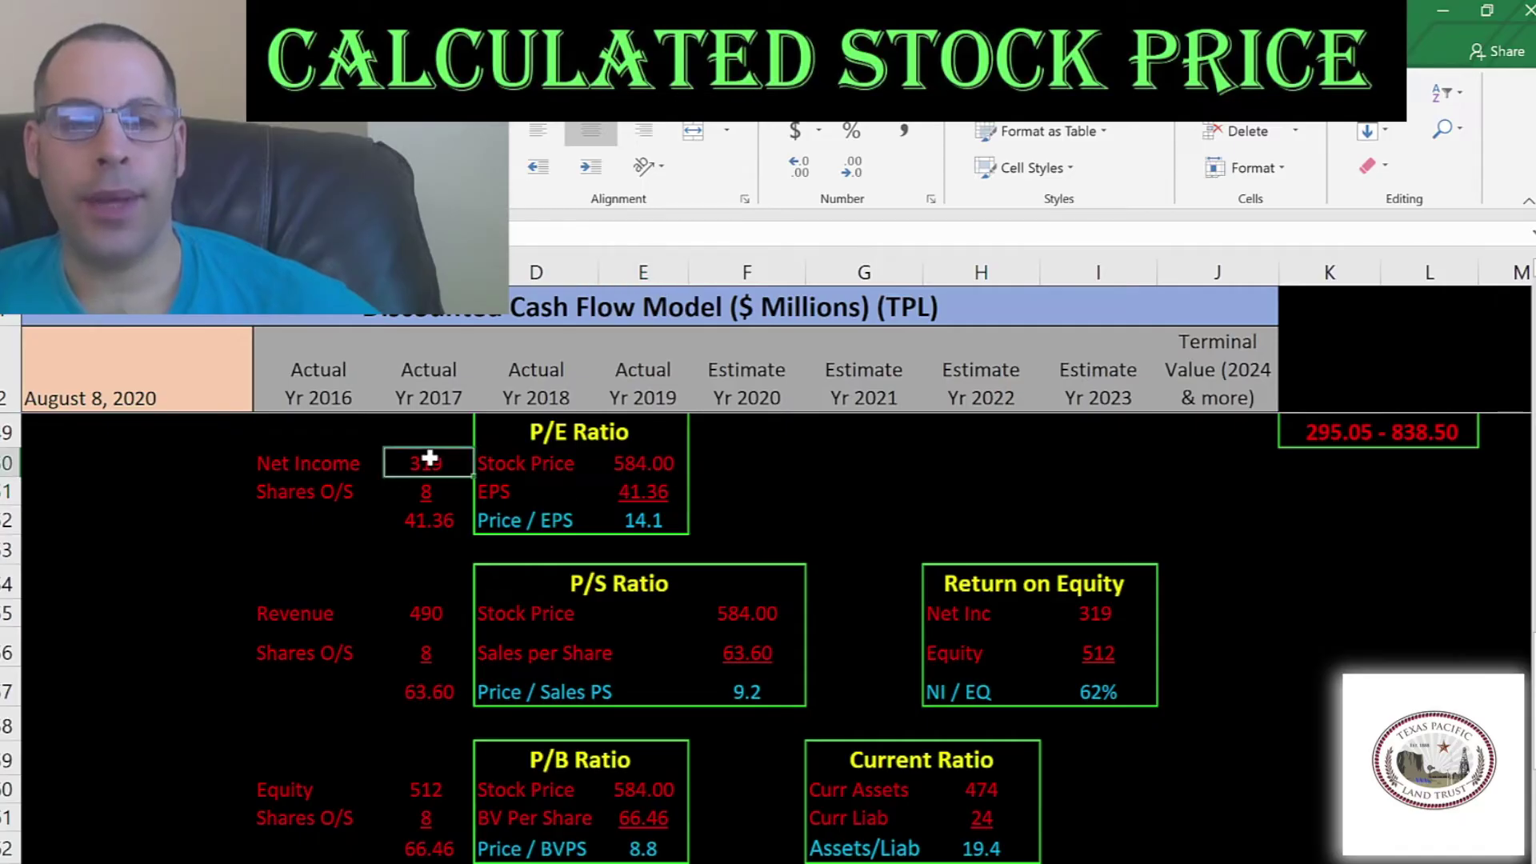
{"action": "left_click", "coordinate": [426, 492]}
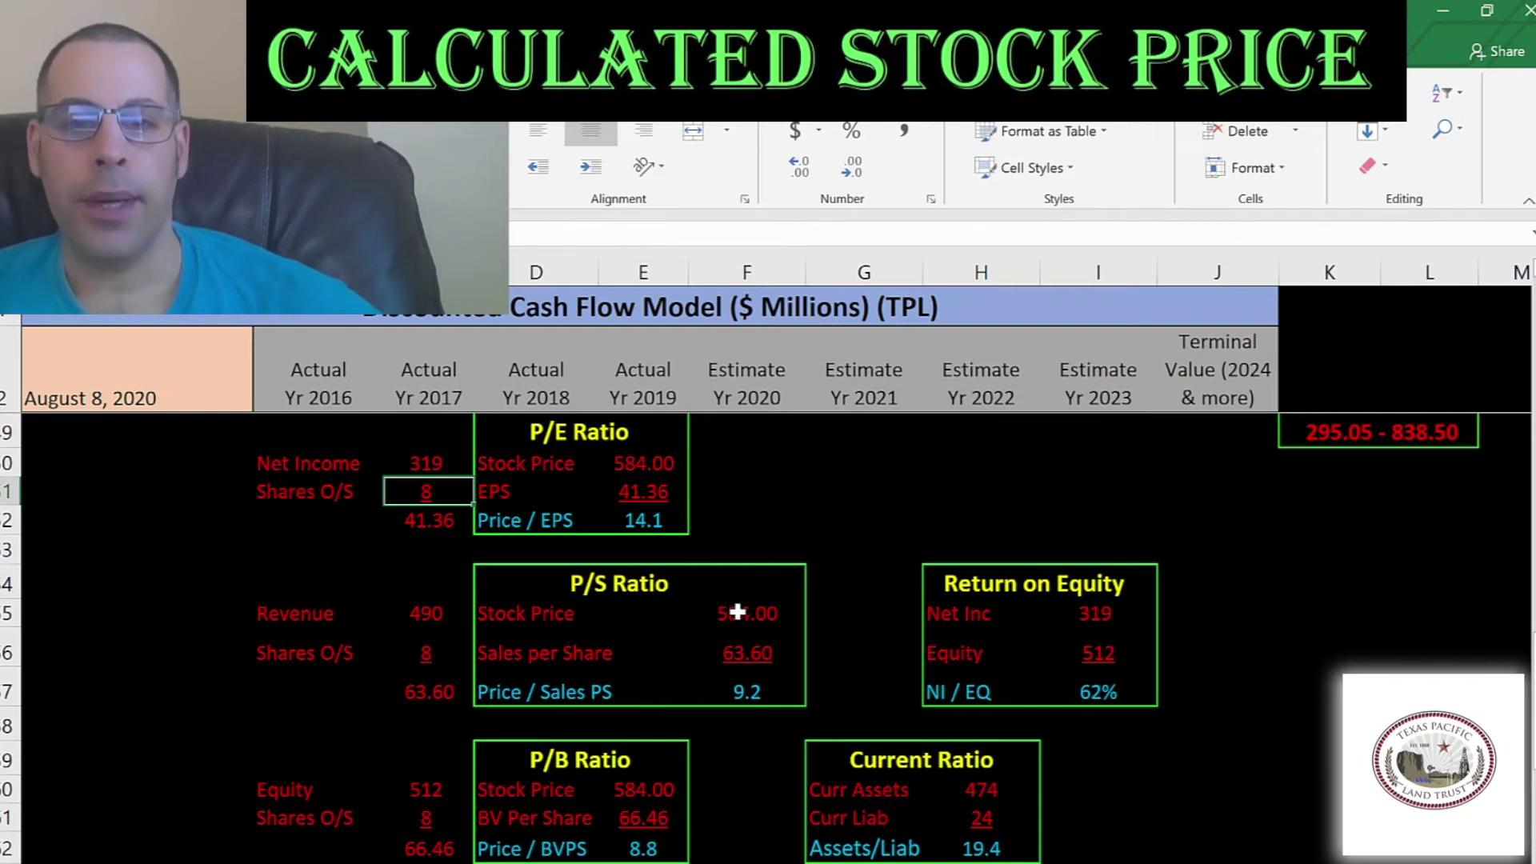
{"action": "scroll", "coordinate": [748, 590], "scroll_direction": "down", "scroll_amount": 1}
{"action": "left_click", "coordinate": [736, 521]}
{"action": "left_click", "coordinate": [735, 550]}
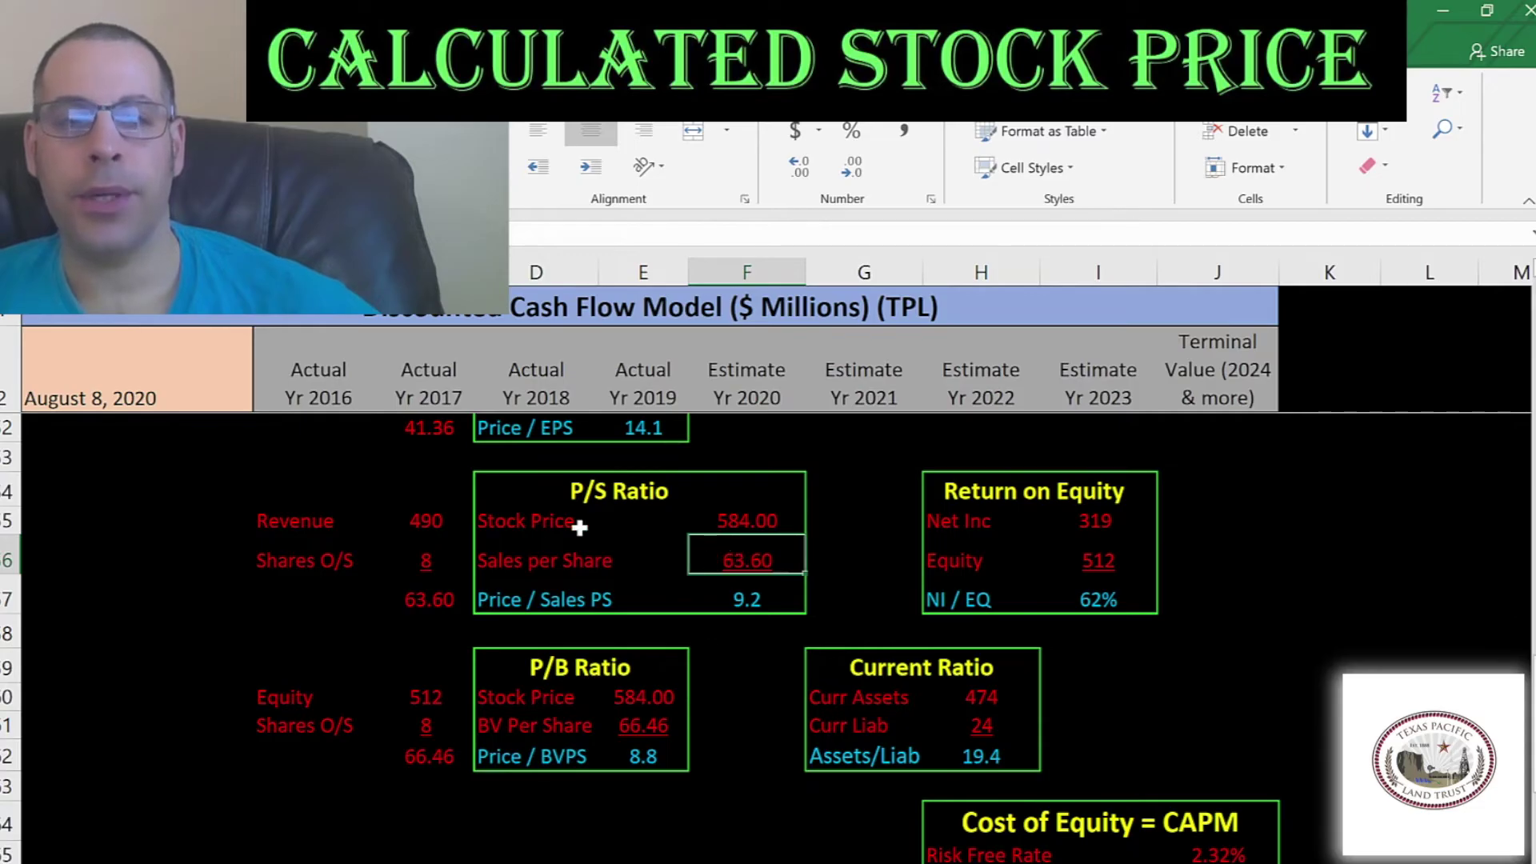
{"action": "left_click", "coordinate": [424, 520]}
{"action": "left_click", "coordinate": [420, 560]}
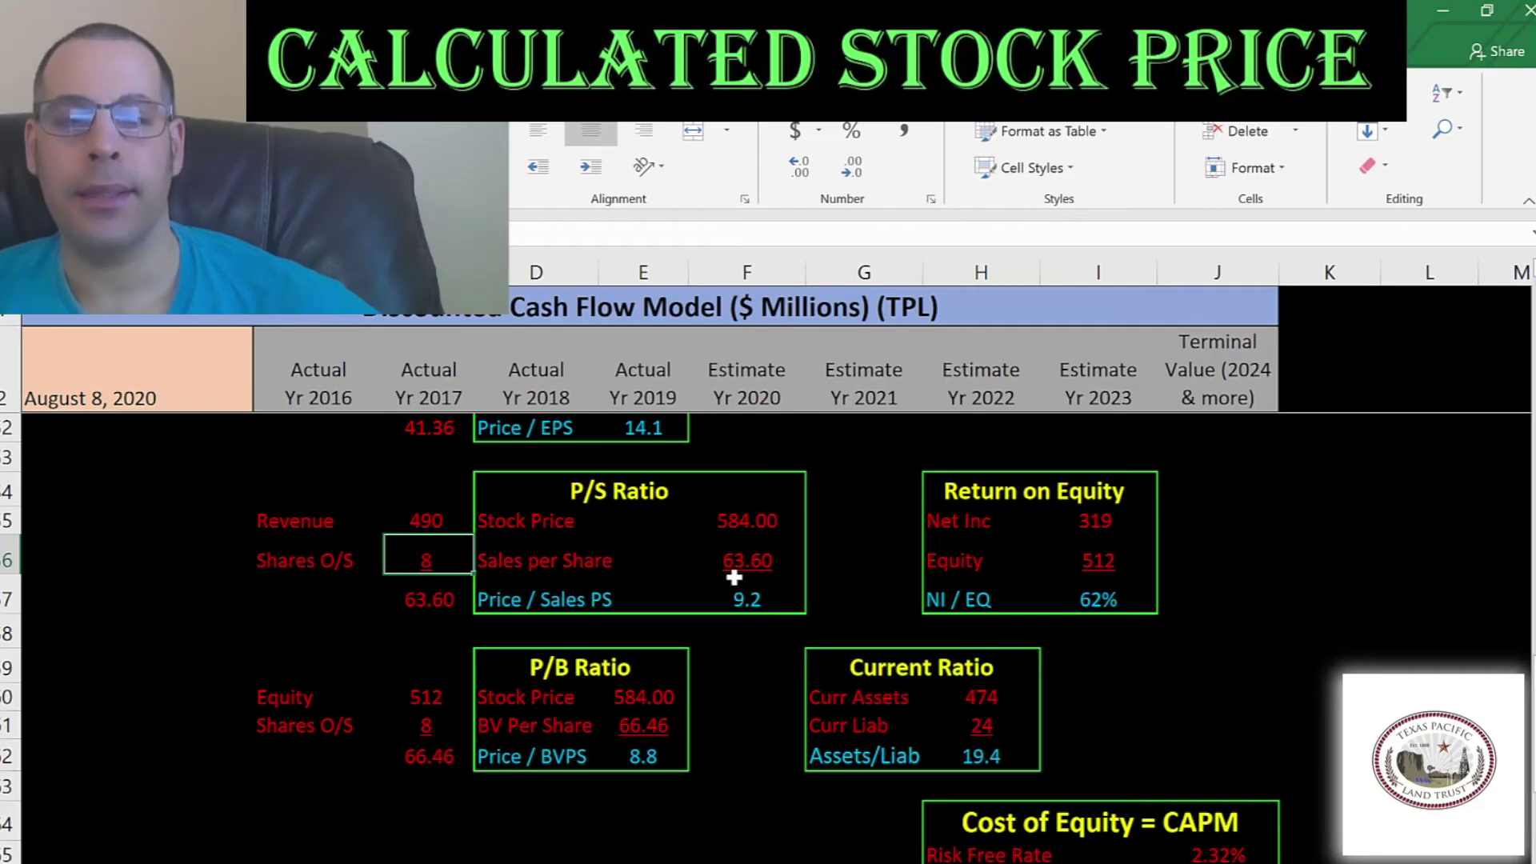
{"action": "scroll", "coordinate": [734, 577], "scroll_direction": "down", "scroll_amount": 2}
{"action": "left_click", "coordinate": [659, 492]}
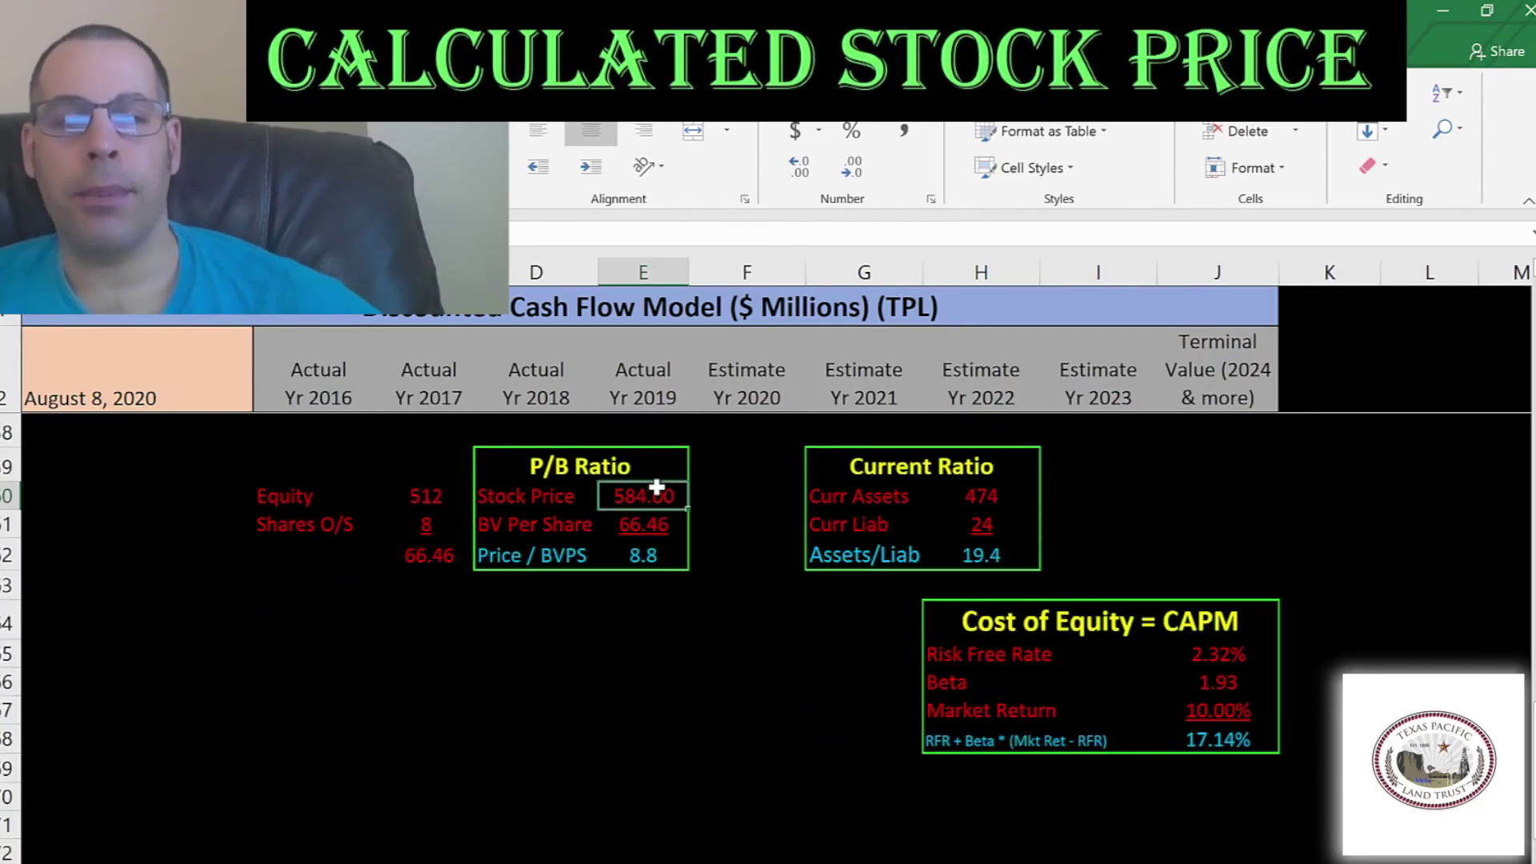
{"action": "left_click", "coordinate": [648, 528]}
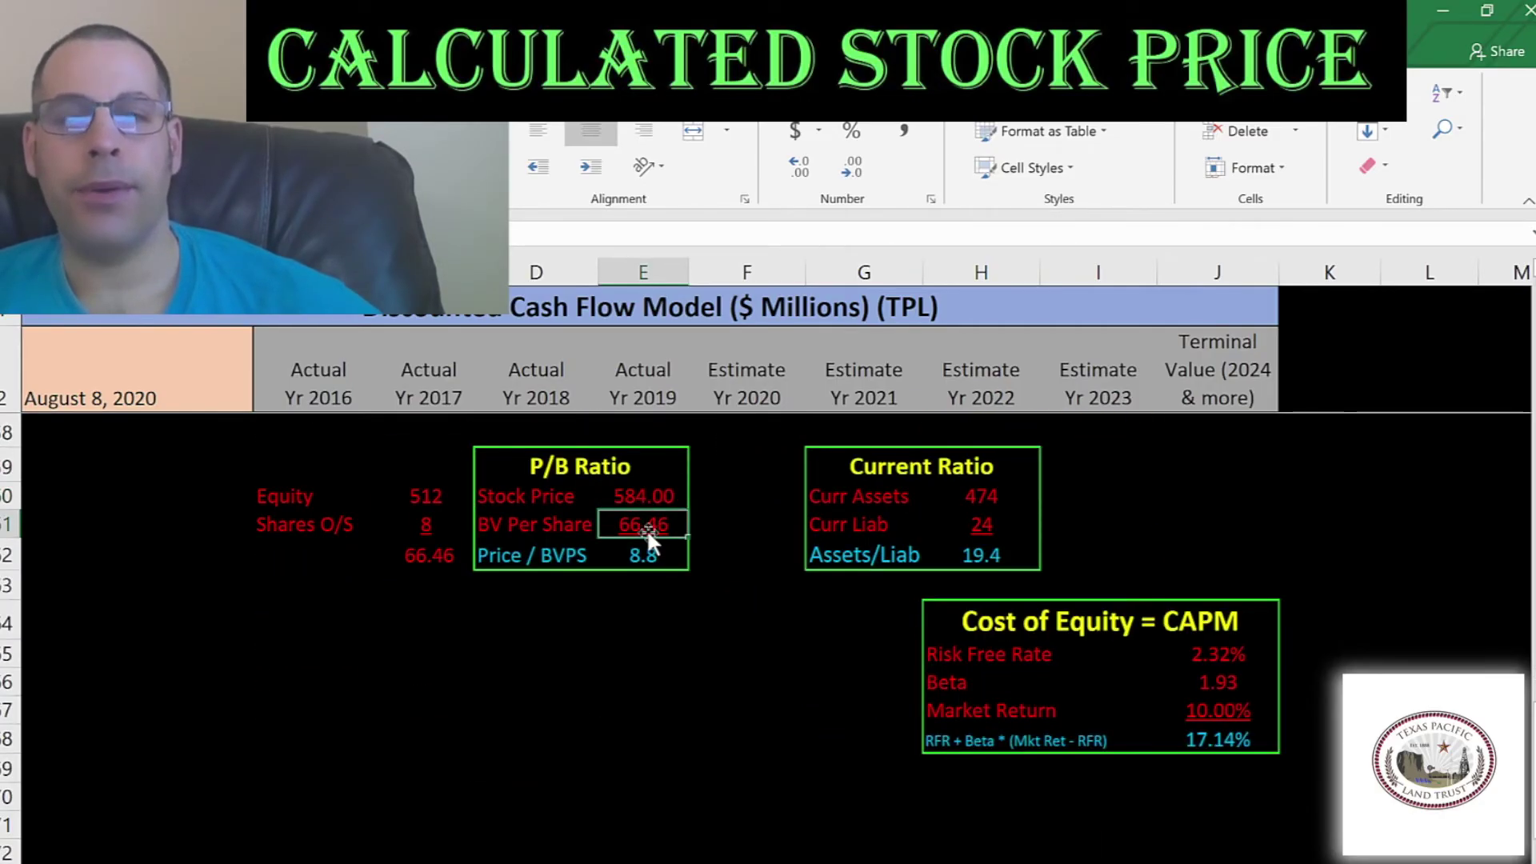
{"action": "left_click", "coordinate": [400, 496]}
{"action": "left_click", "coordinate": [405, 551]}
{"action": "left_click", "coordinate": [405, 524]}
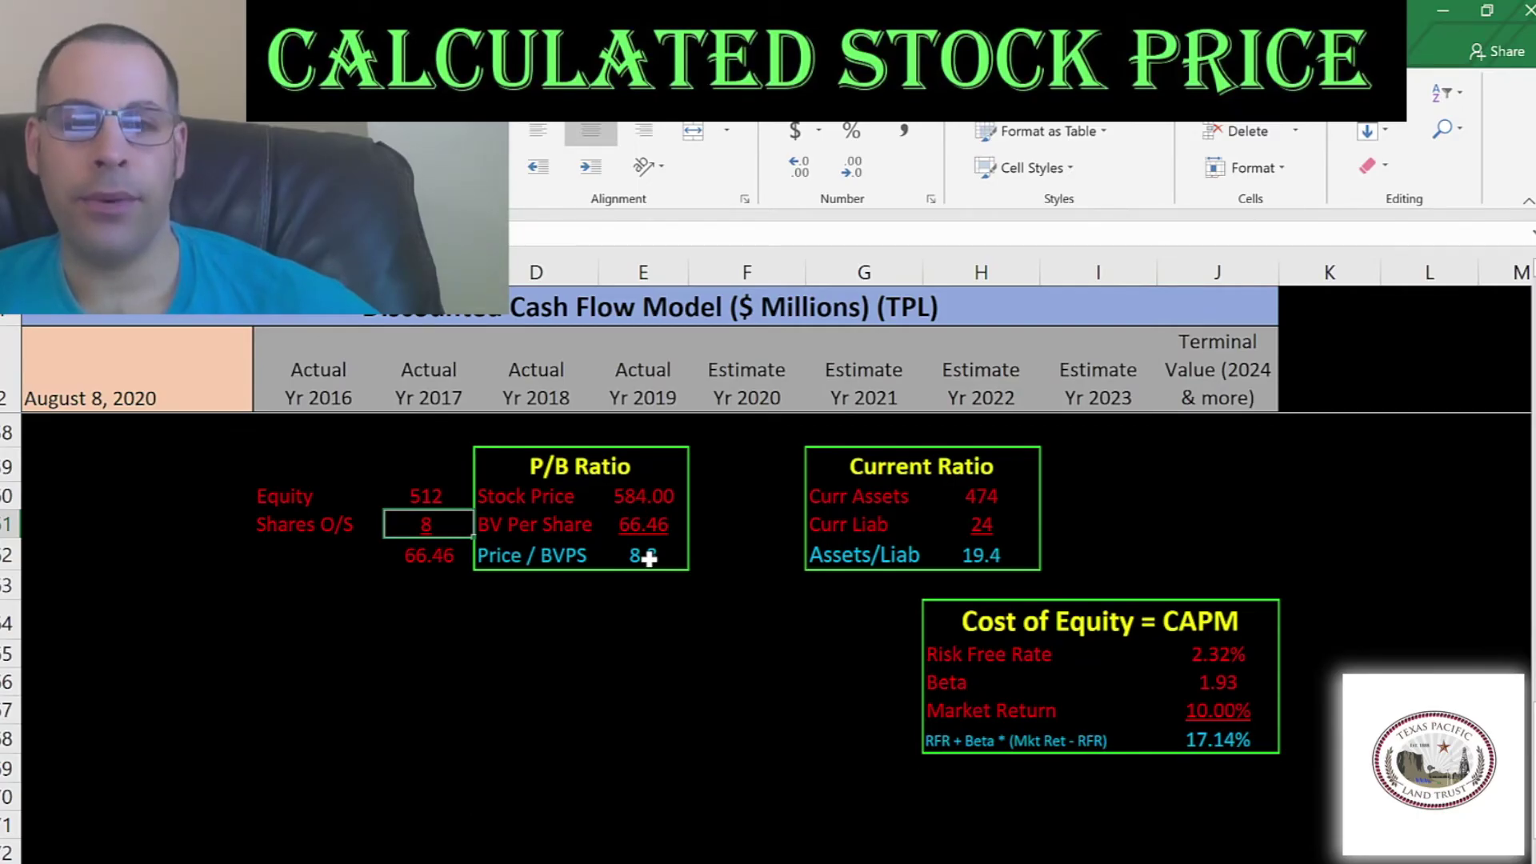
{"action": "scroll", "coordinate": [824, 555], "scroll_direction": "up", "scroll_amount": 8}
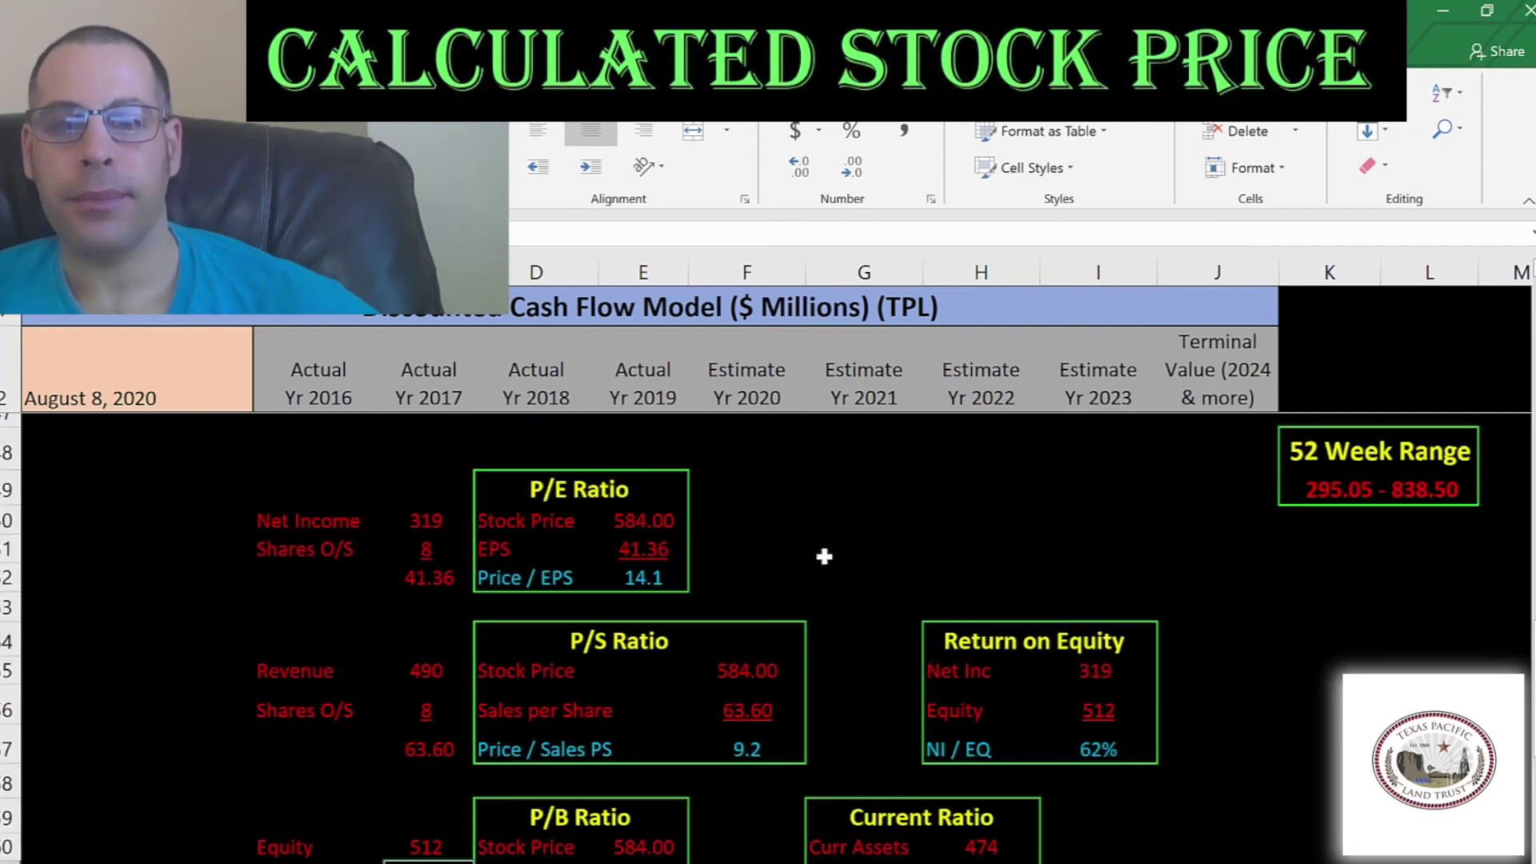
{"action": "scroll", "coordinate": [823, 556], "scroll_direction": "up", "scroll_amount": 1}
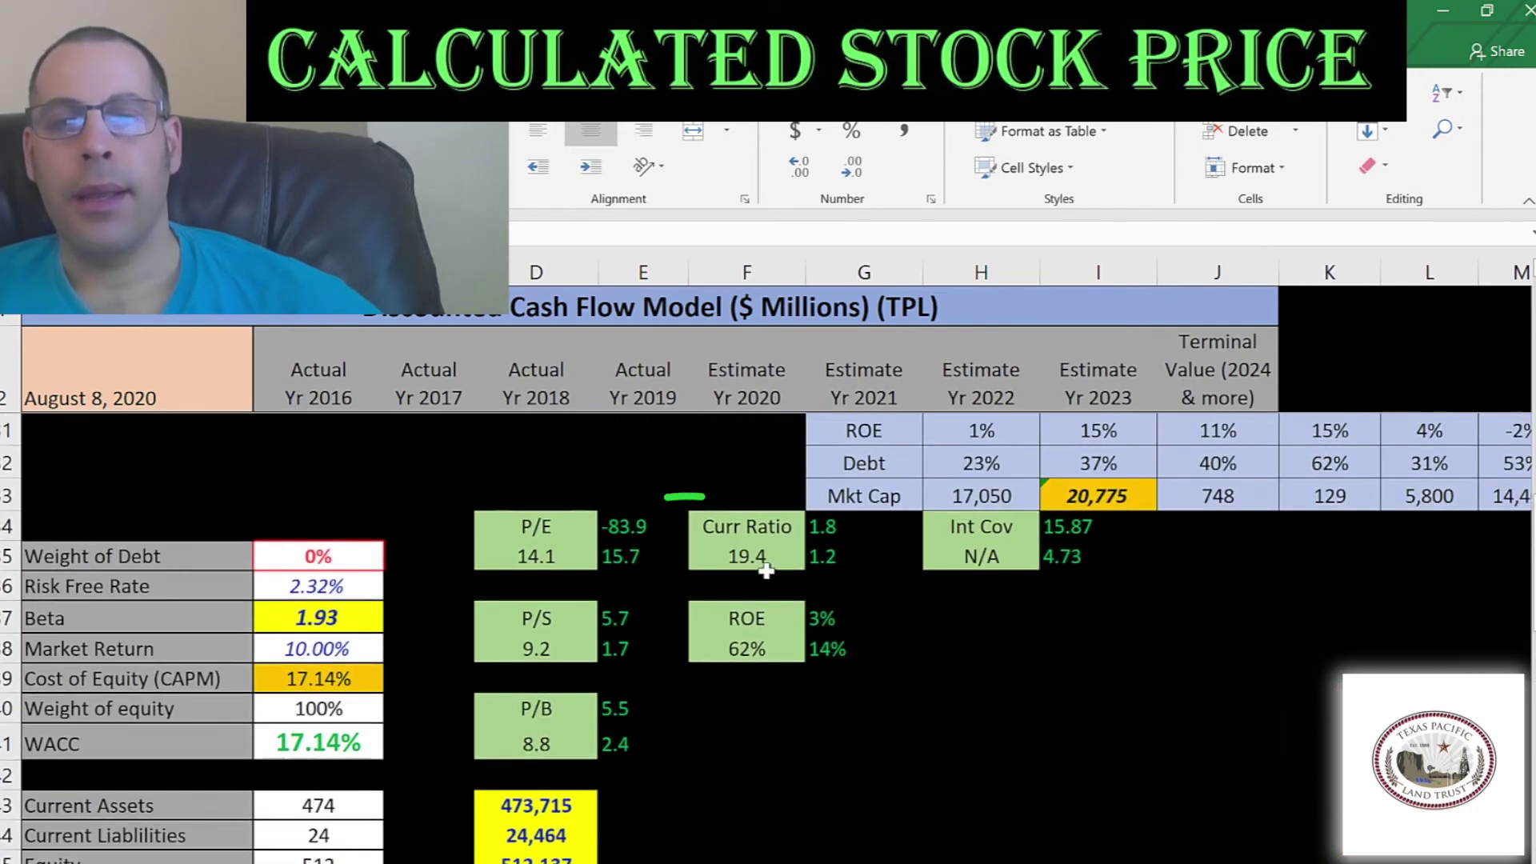
{"action": "left_click", "coordinate": [748, 560]}
{"action": "left_click", "coordinate": [757, 645]}
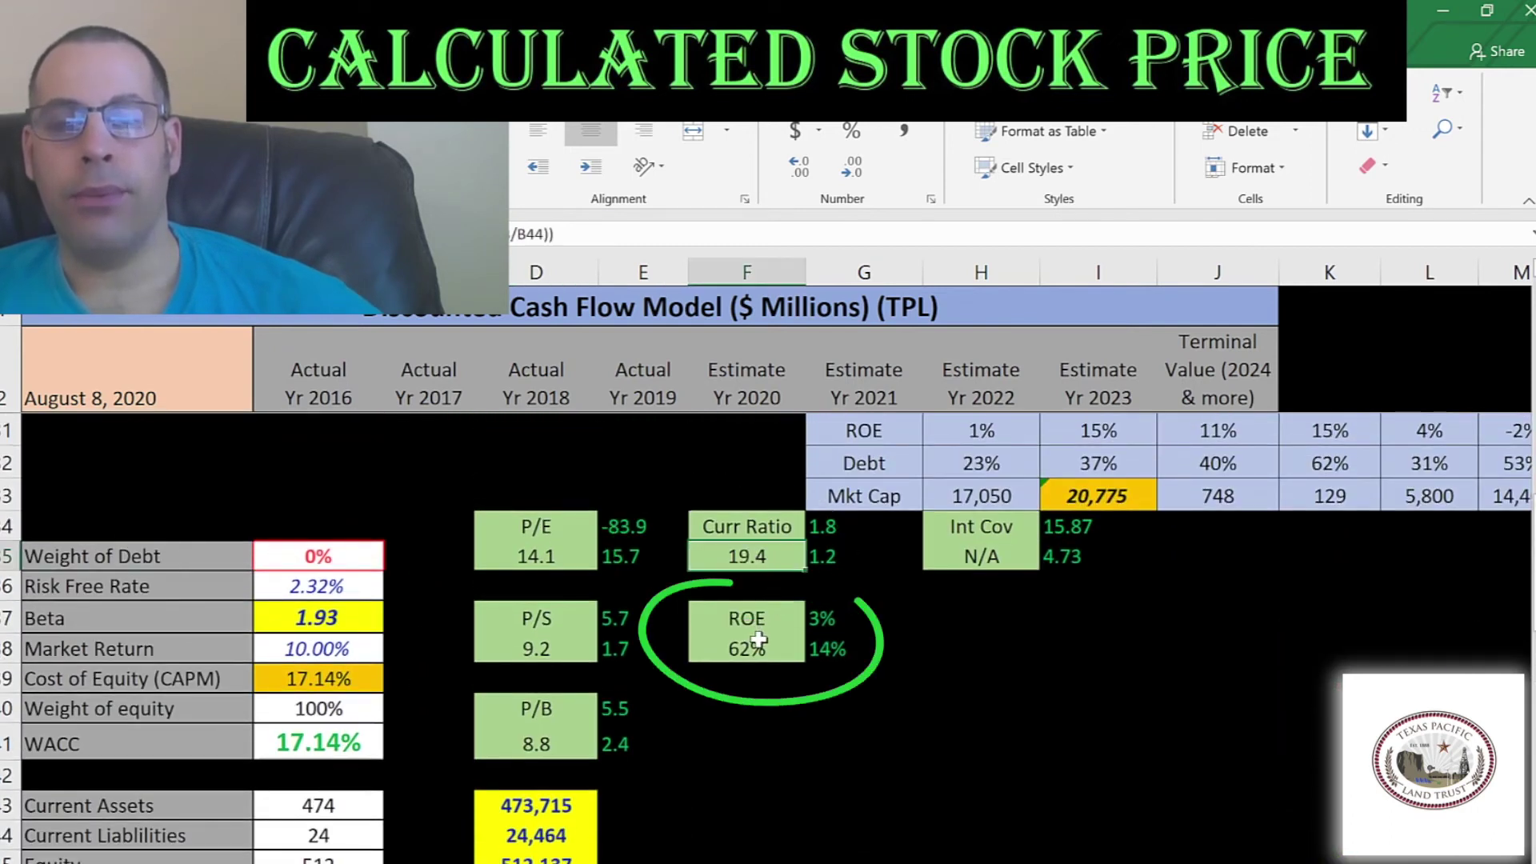
{"action": "scroll", "coordinate": [933, 563], "scroll_direction": "down", "scroll_amount": 4}
{"action": "scroll", "coordinate": [933, 563], "scroll_direction": "down", "scroll_amount": 4}
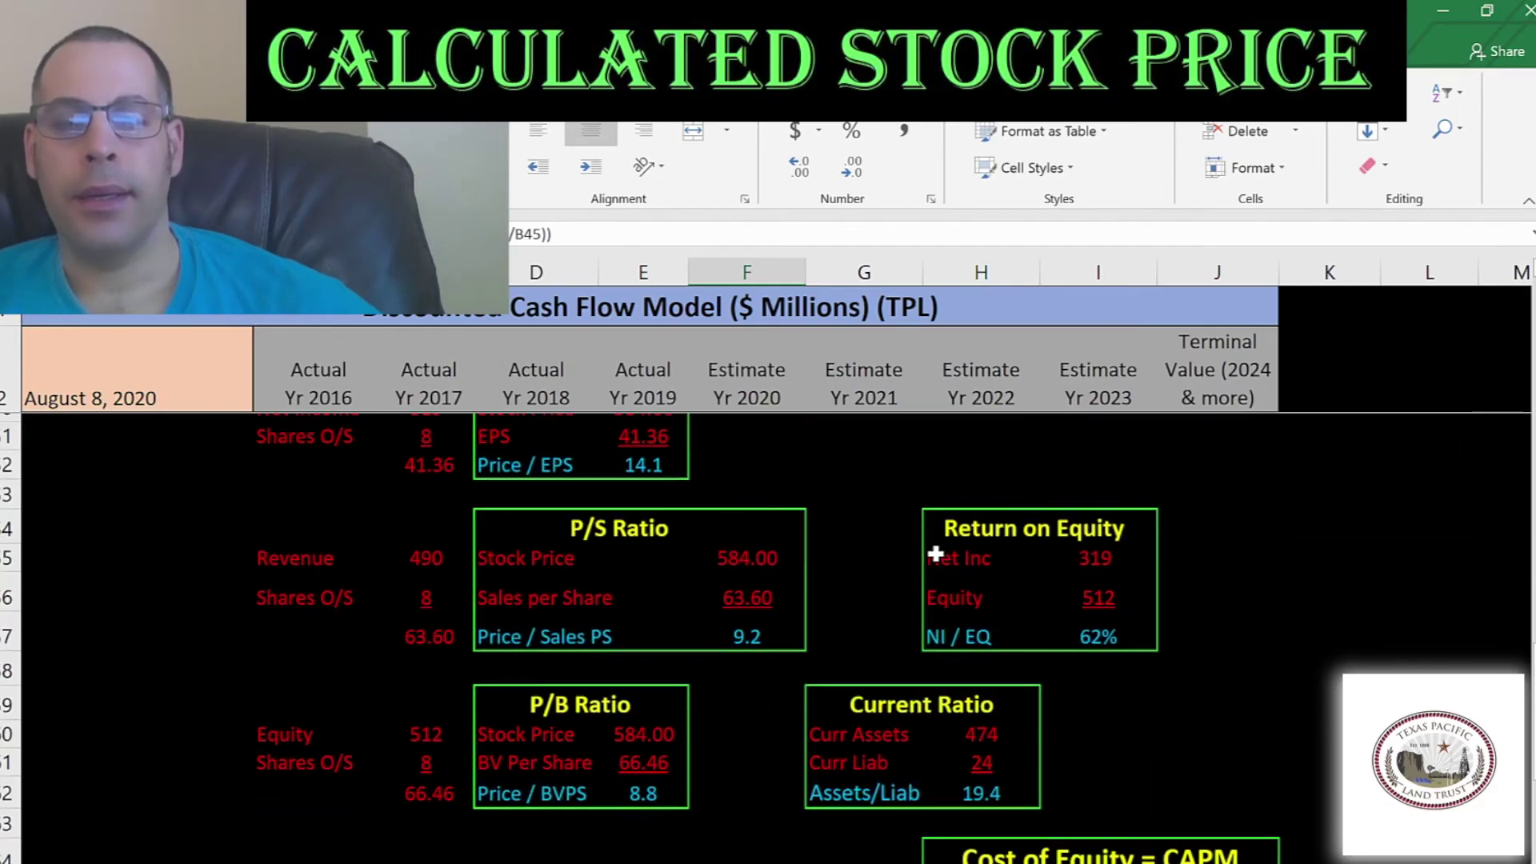
{"action": "left_click", "coordinate": [978, 605]}
{"action": "left_click", "coordinate": [981, 639]}
{"action": "left_click", "coordinate": [981, 662]}
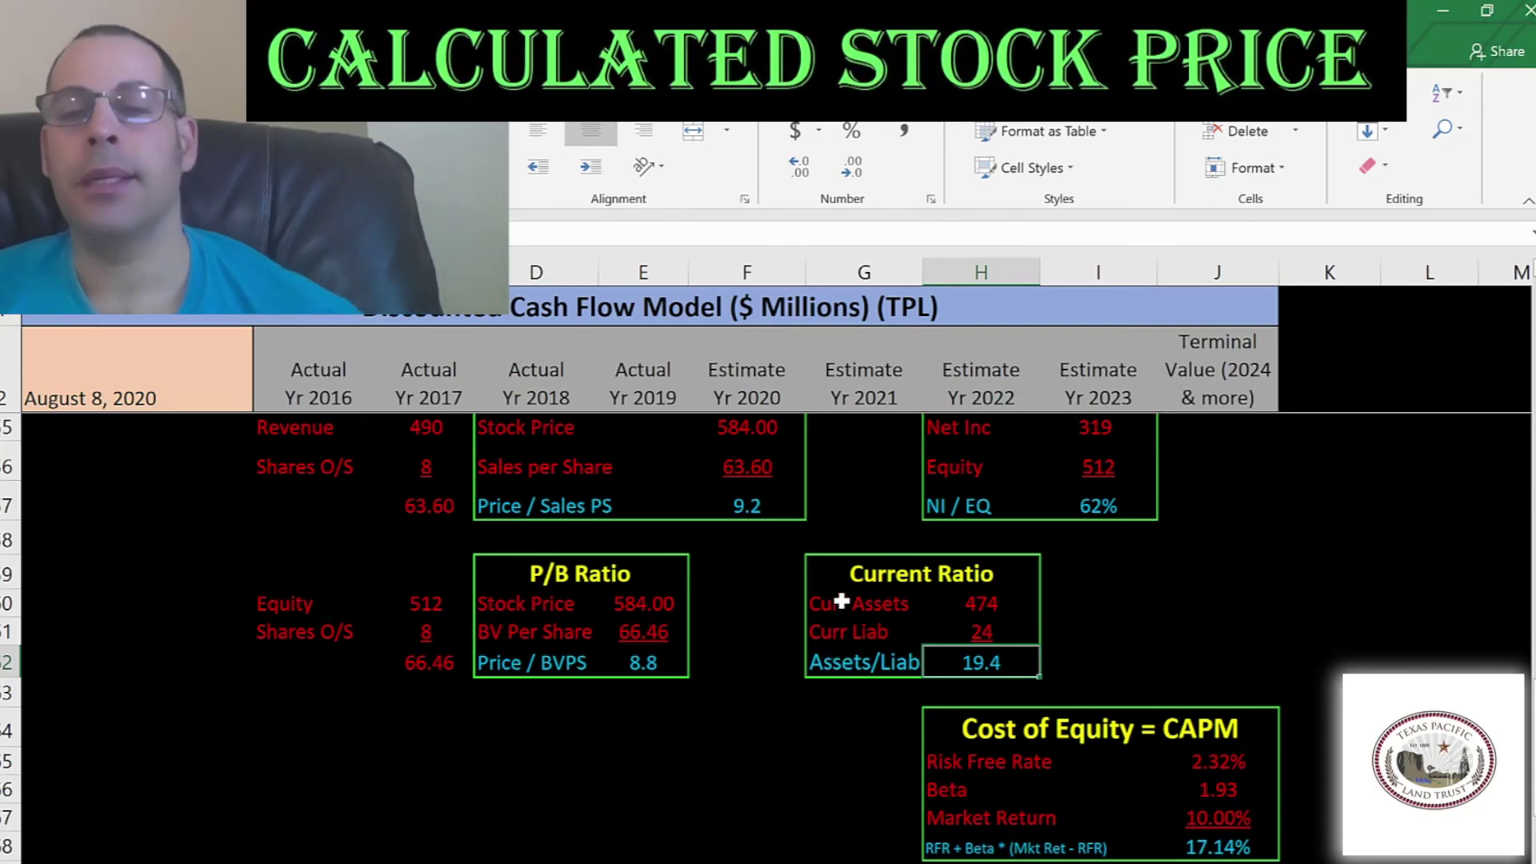
{"action": "scroll", "coordinate": [1133, 528], "scroll_direction": "up", "scroll_amount": 1}
{"action": "scroll", "coordinate": [1133, 528], "scroll_direction": "up", "scroll_amount": 2}
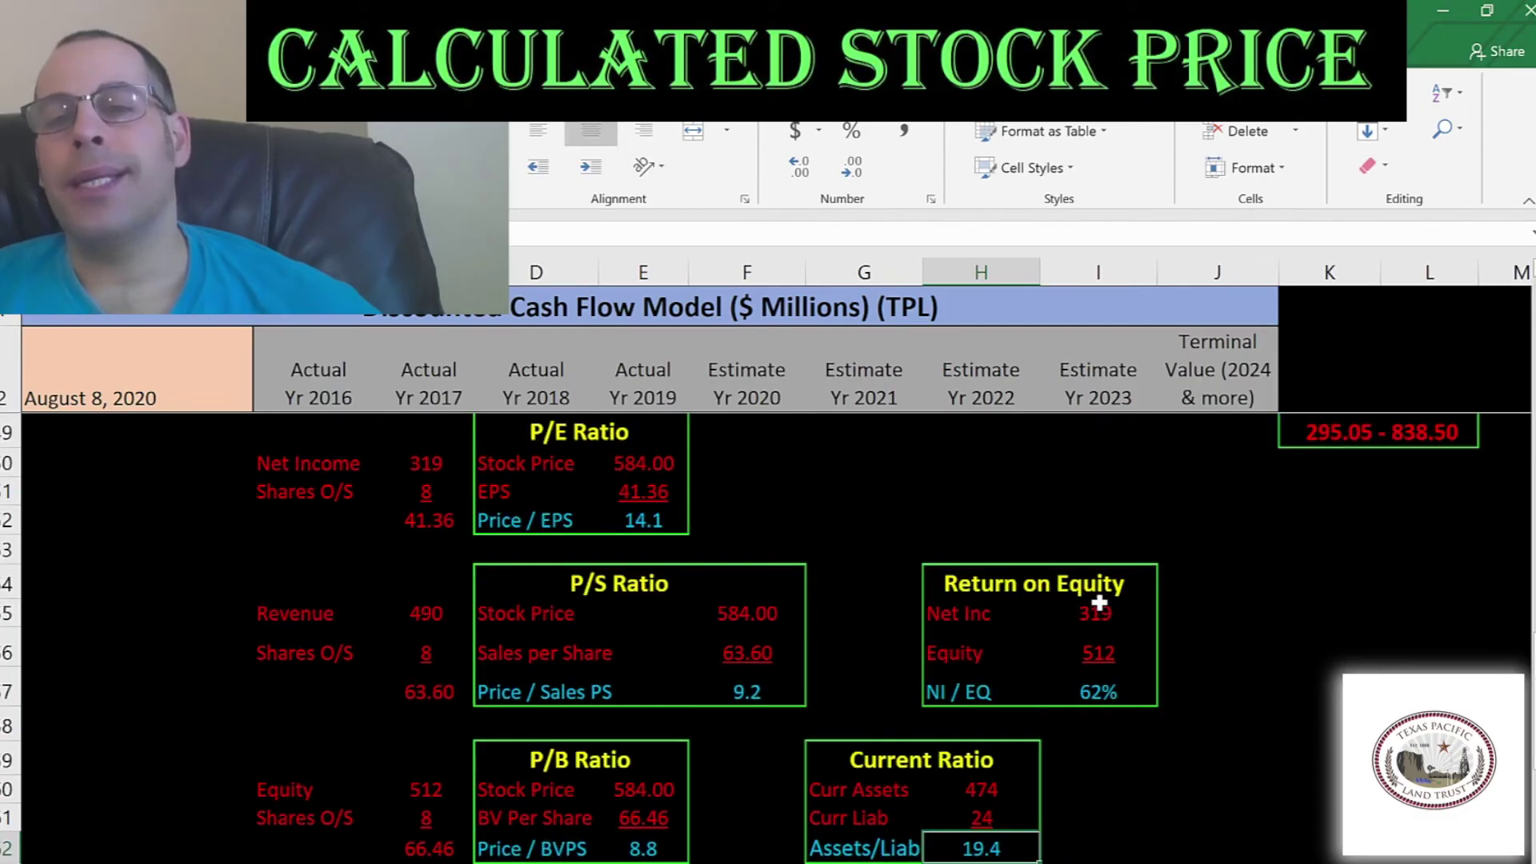
{"action": "left_click", "coordinate": [1101, 614]}
{"action": "left_click", "coordinate": [1095, 656]}
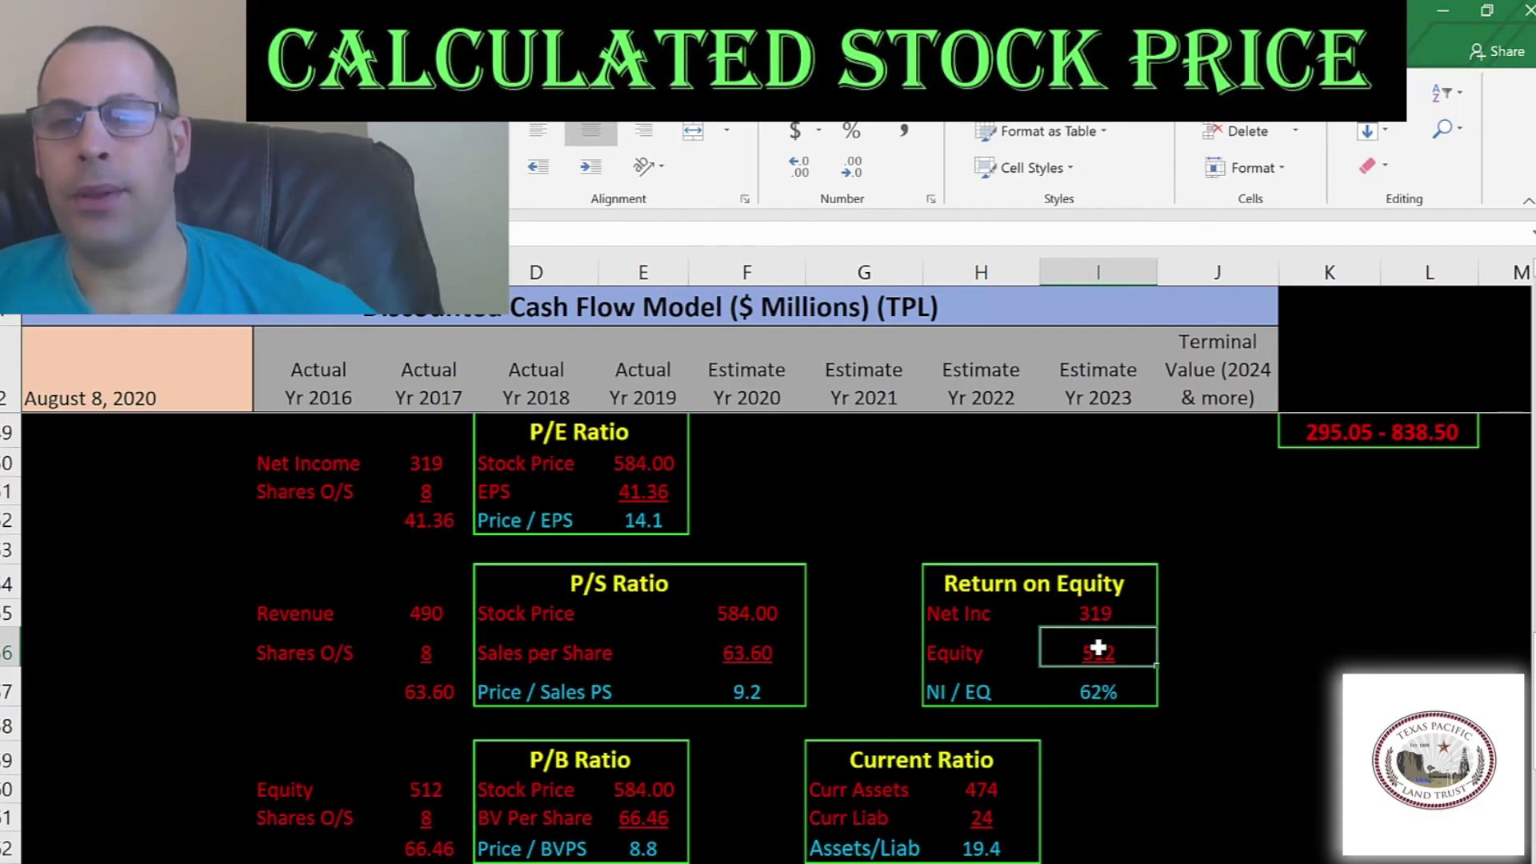
{"action": "scroll", "coordinate": [1152, 592], "scroll_direction": "up", "scroll_amount": 5}
{"action": "scroll", "coordinate": [1167, 579], "scroll_direction": "down", "scroll_amount": 5}
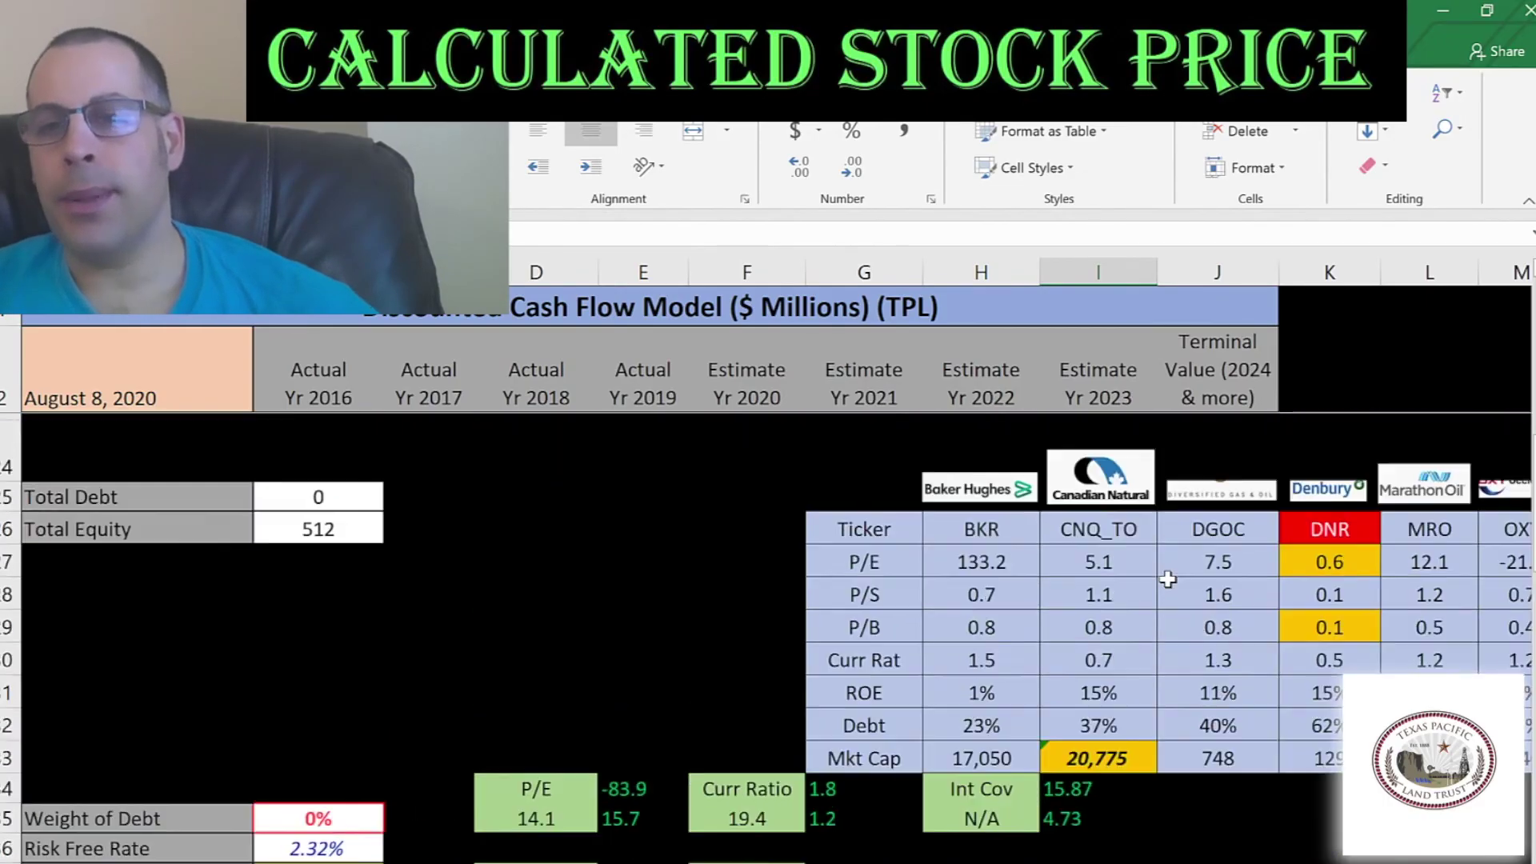
{"action": "left_click", "coordinate": [1190, 690]}
{"action": "key", "text": "Right"}
{"action": "key", "text": "Right"}
{"action": "key", "text": "Right"}
{"action": "key", "text": "Right"}
{"action": "key", "text": "Right"}
{"action": "key", "text": "Right"}
{"action": "key", "text": "Right"}
{"action": "key", "text": "Right"}
{"action": "key", "text": "Right"}
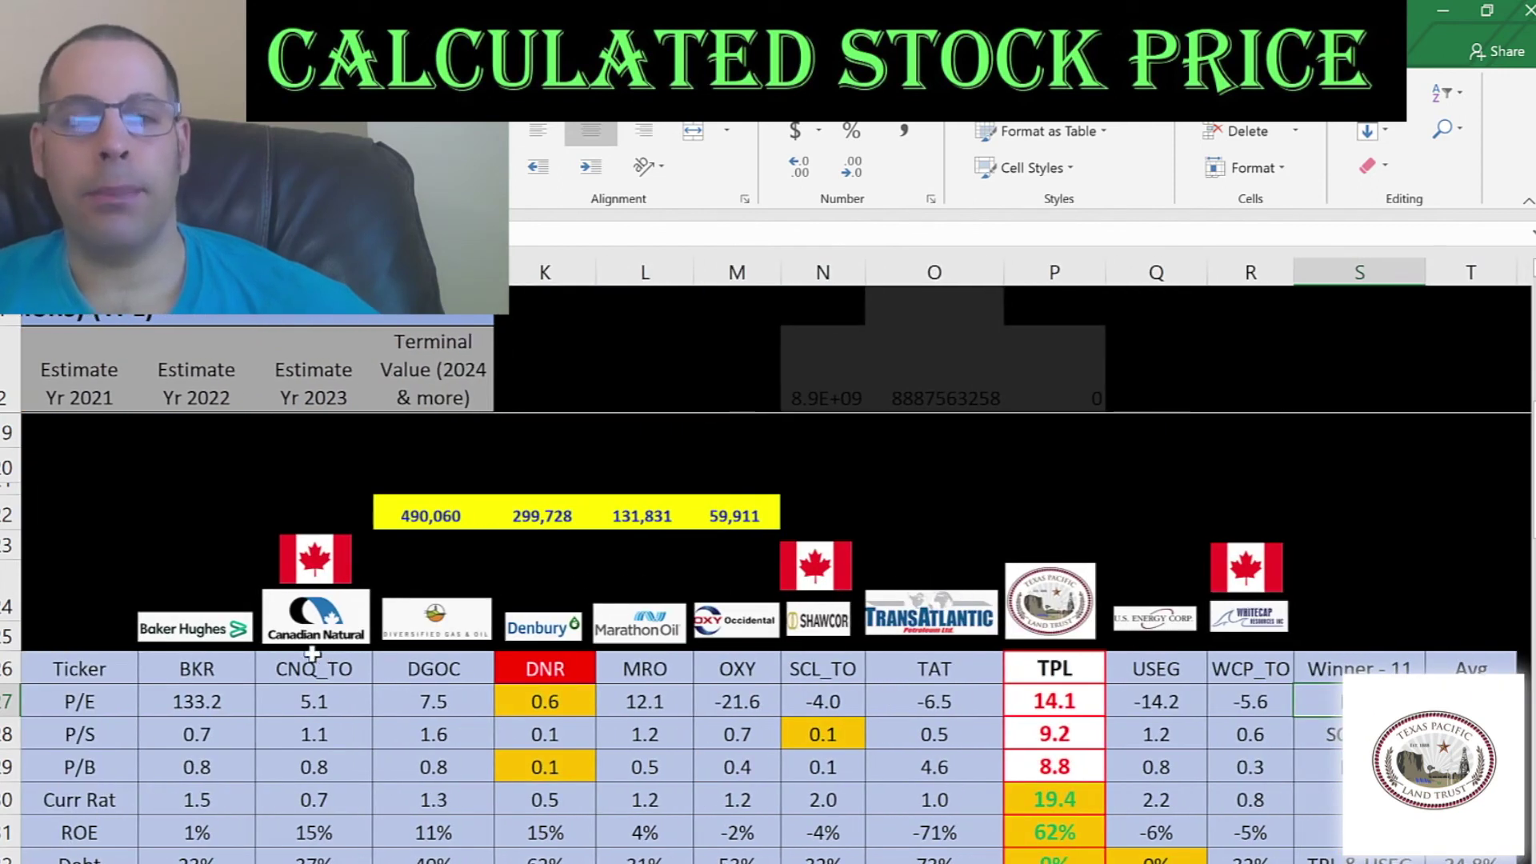
{"action": "left_click", "coordinate": [224, 690]}
{"action": "key", "text": "Right"}
{"action": "key", "text": "Up"}
{"action": "key", "text": "Right"}
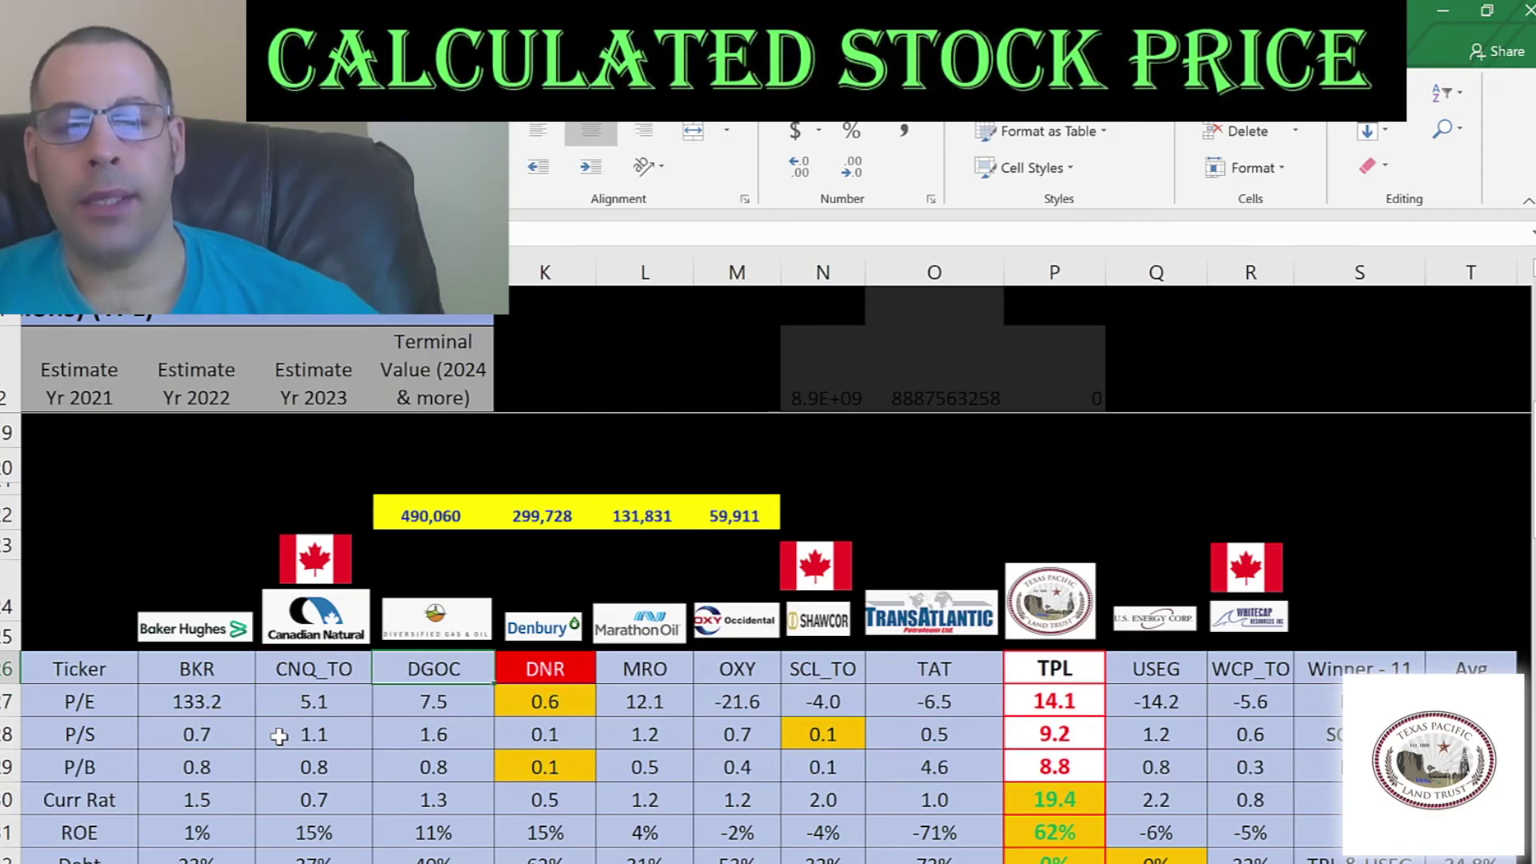
{"action": "key", "text": "Right"}
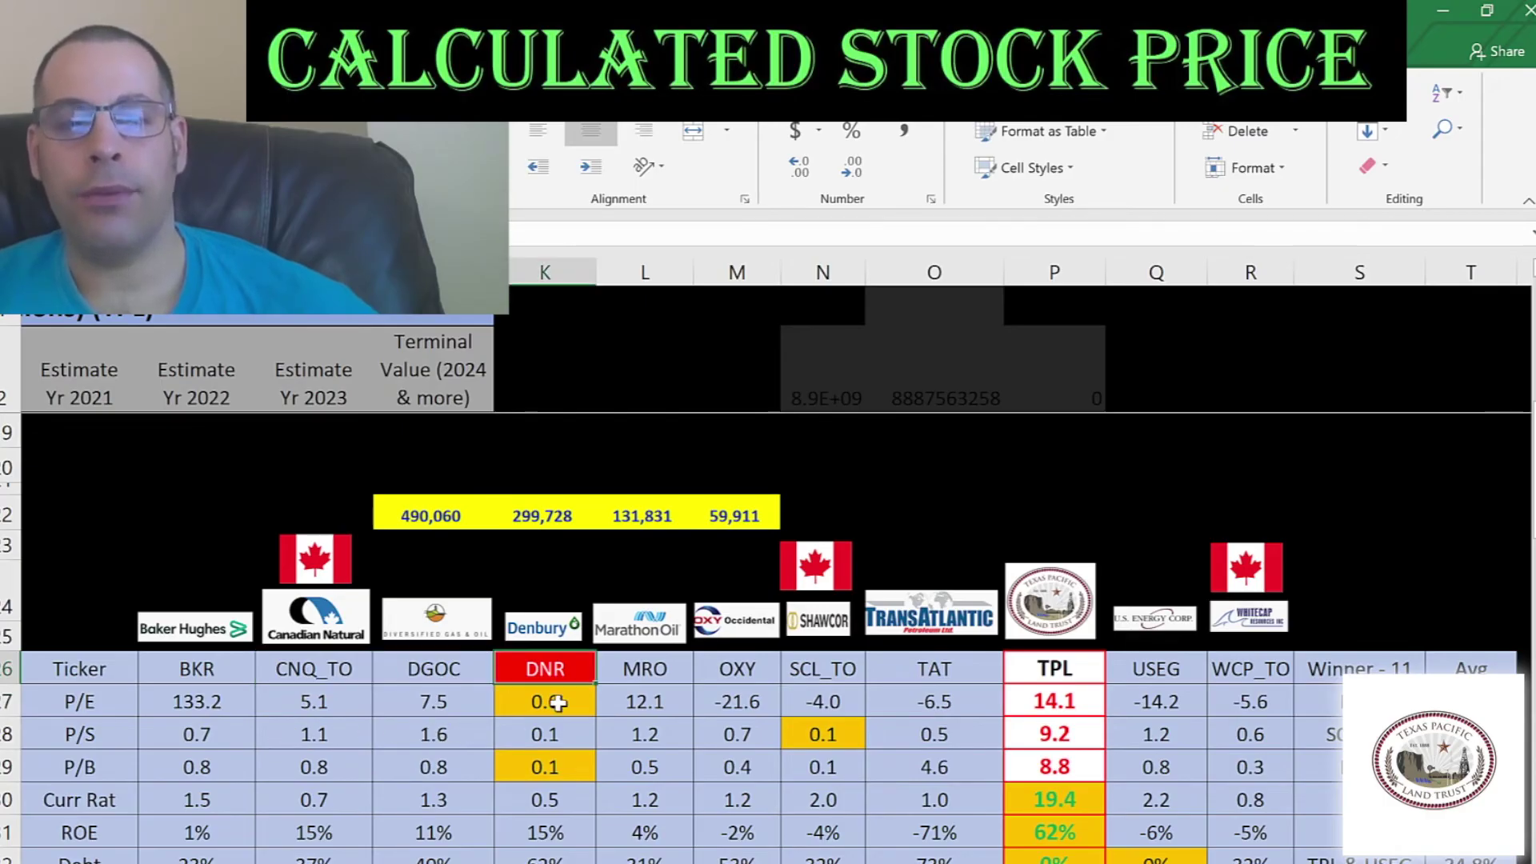
{"action": "left_click", "coordinate": [664, 666]}
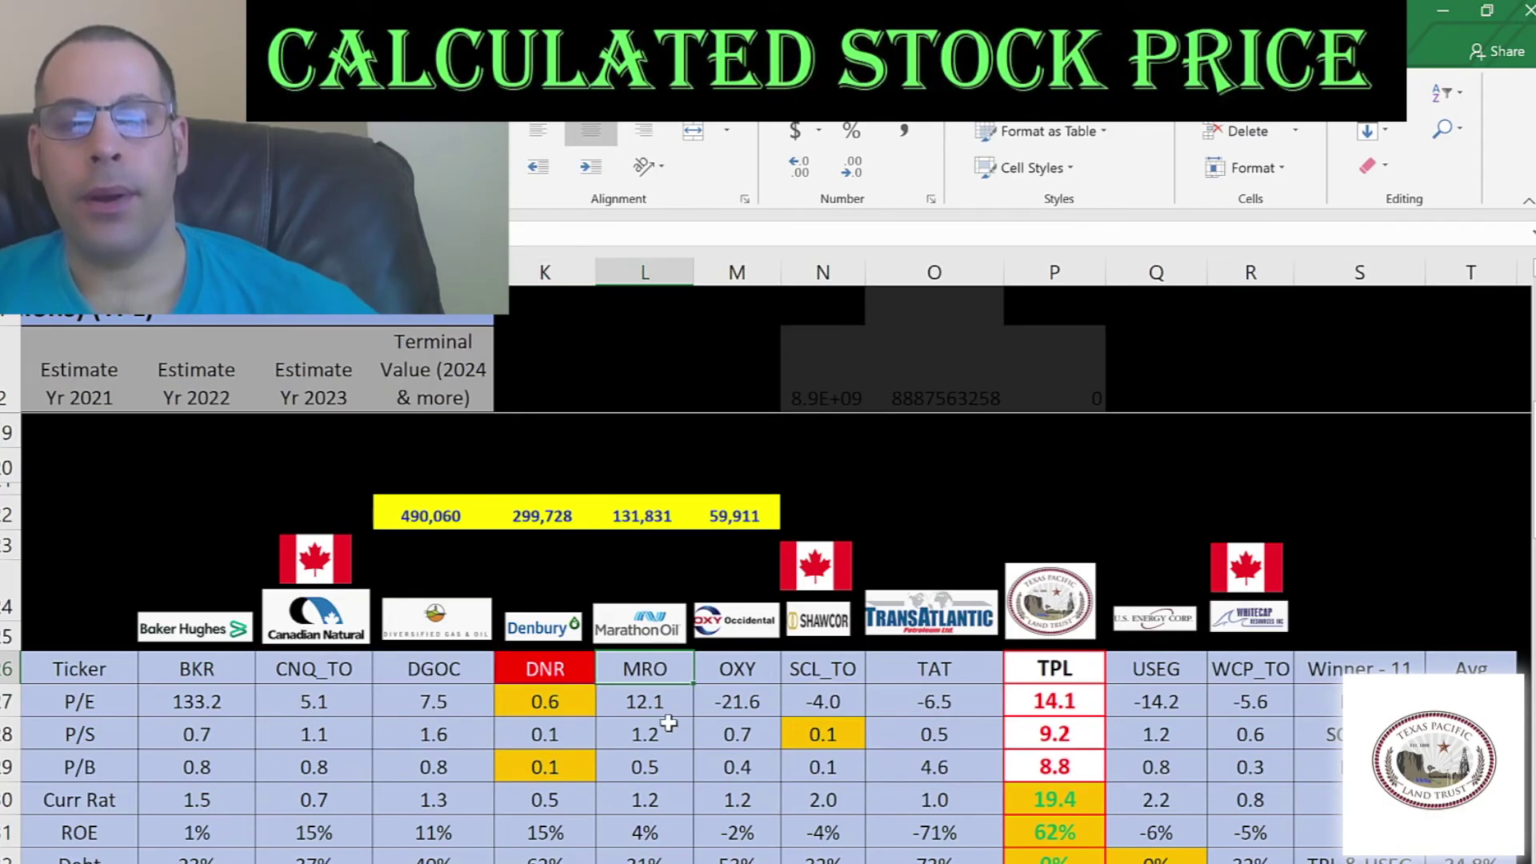
{"action": "left_click", "coordinate": [724, 679]}
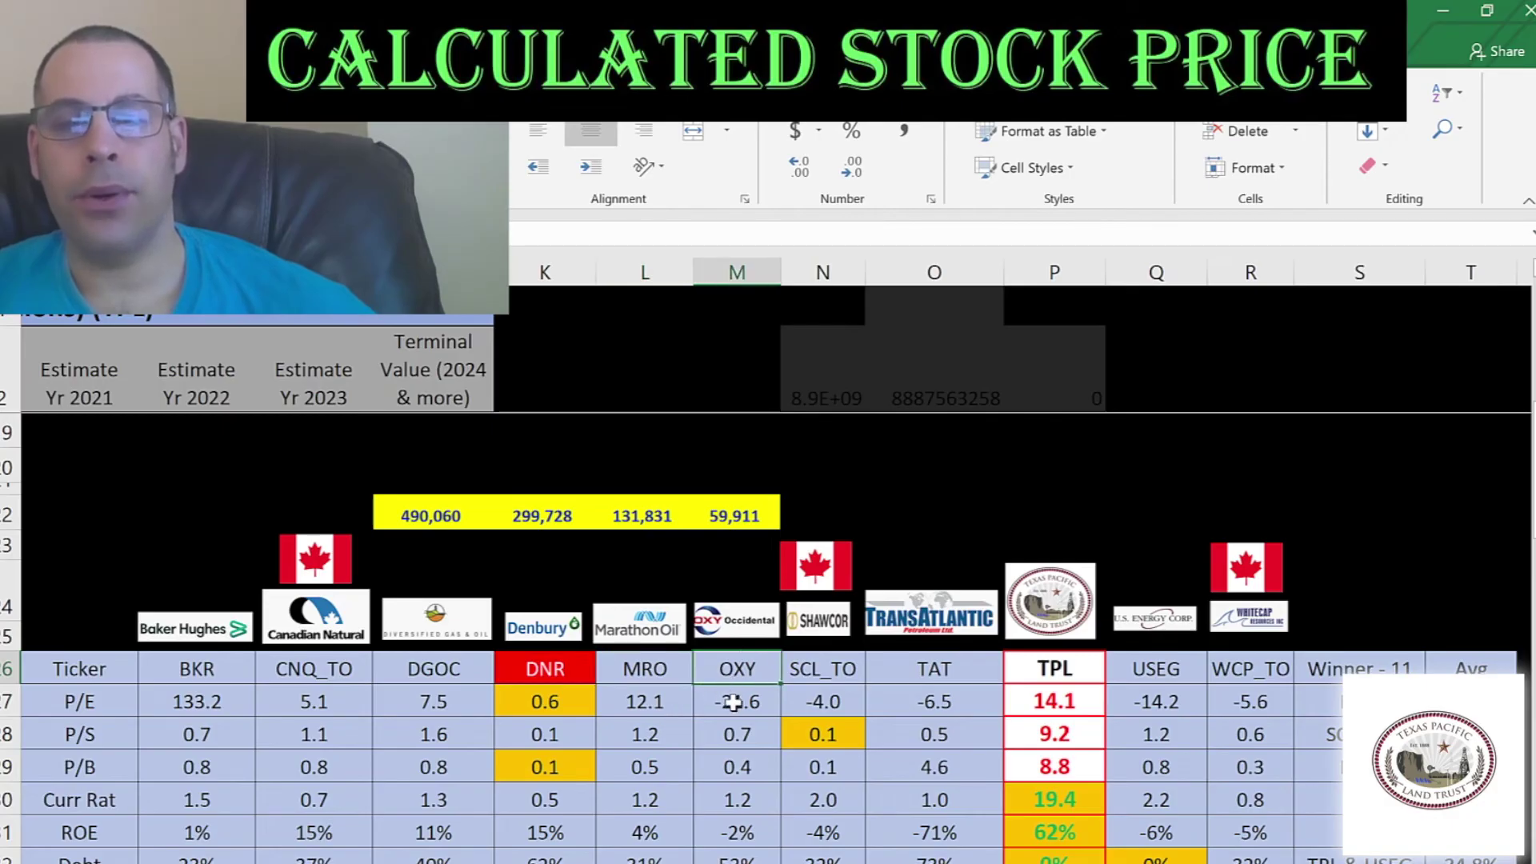
{"action": "left_click", "coordinate": [818, 671]}
{"action": "left_click", "coordinate": [928, 670]}
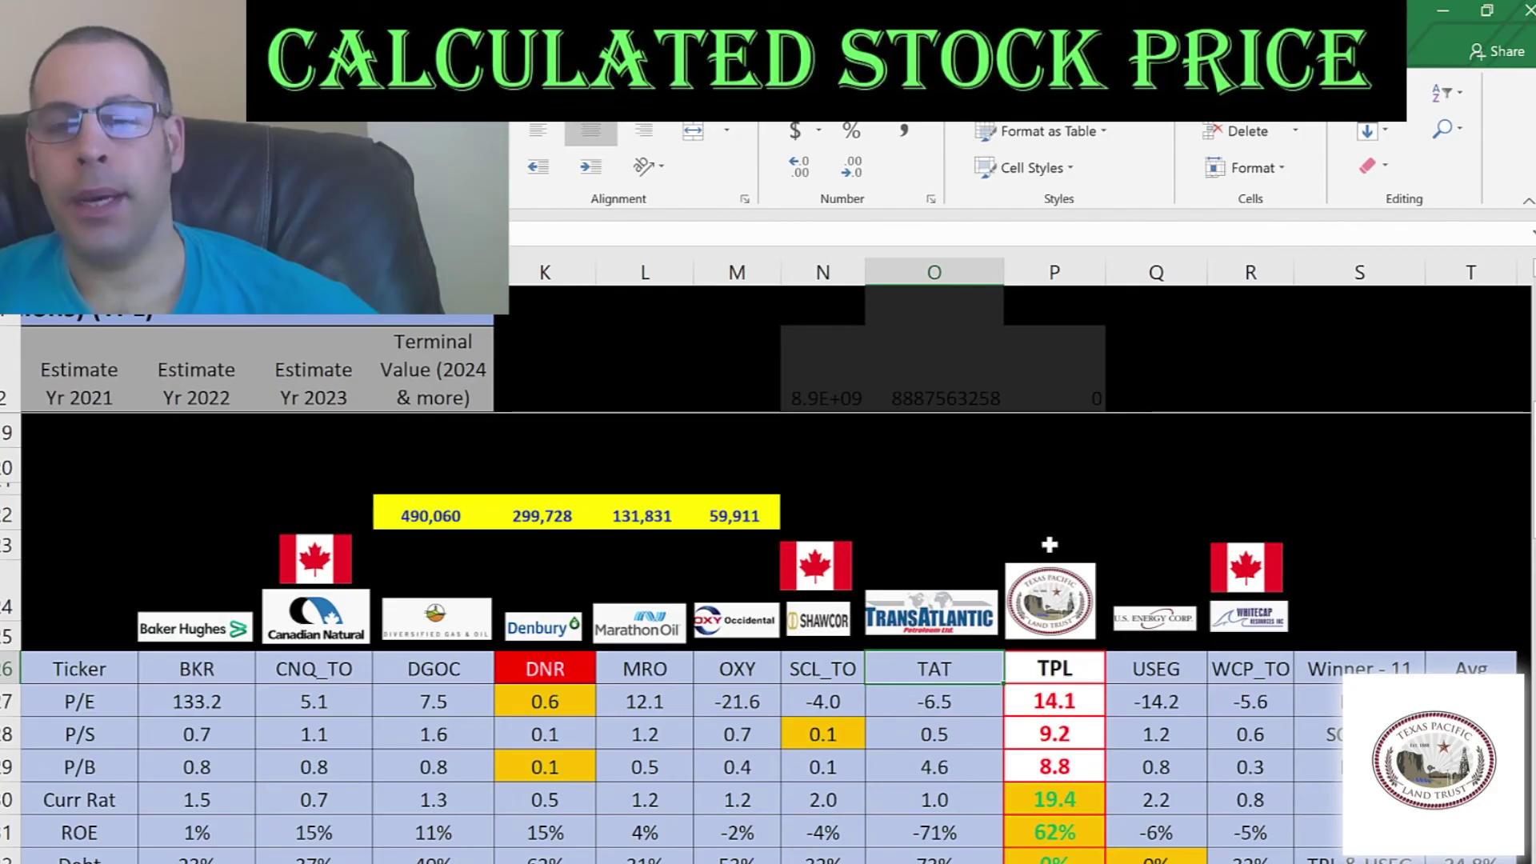
{"action": "left_click", "coordinate": [1160, 671]}
{"action": "left_click", "coordinate": [1253, 670]}
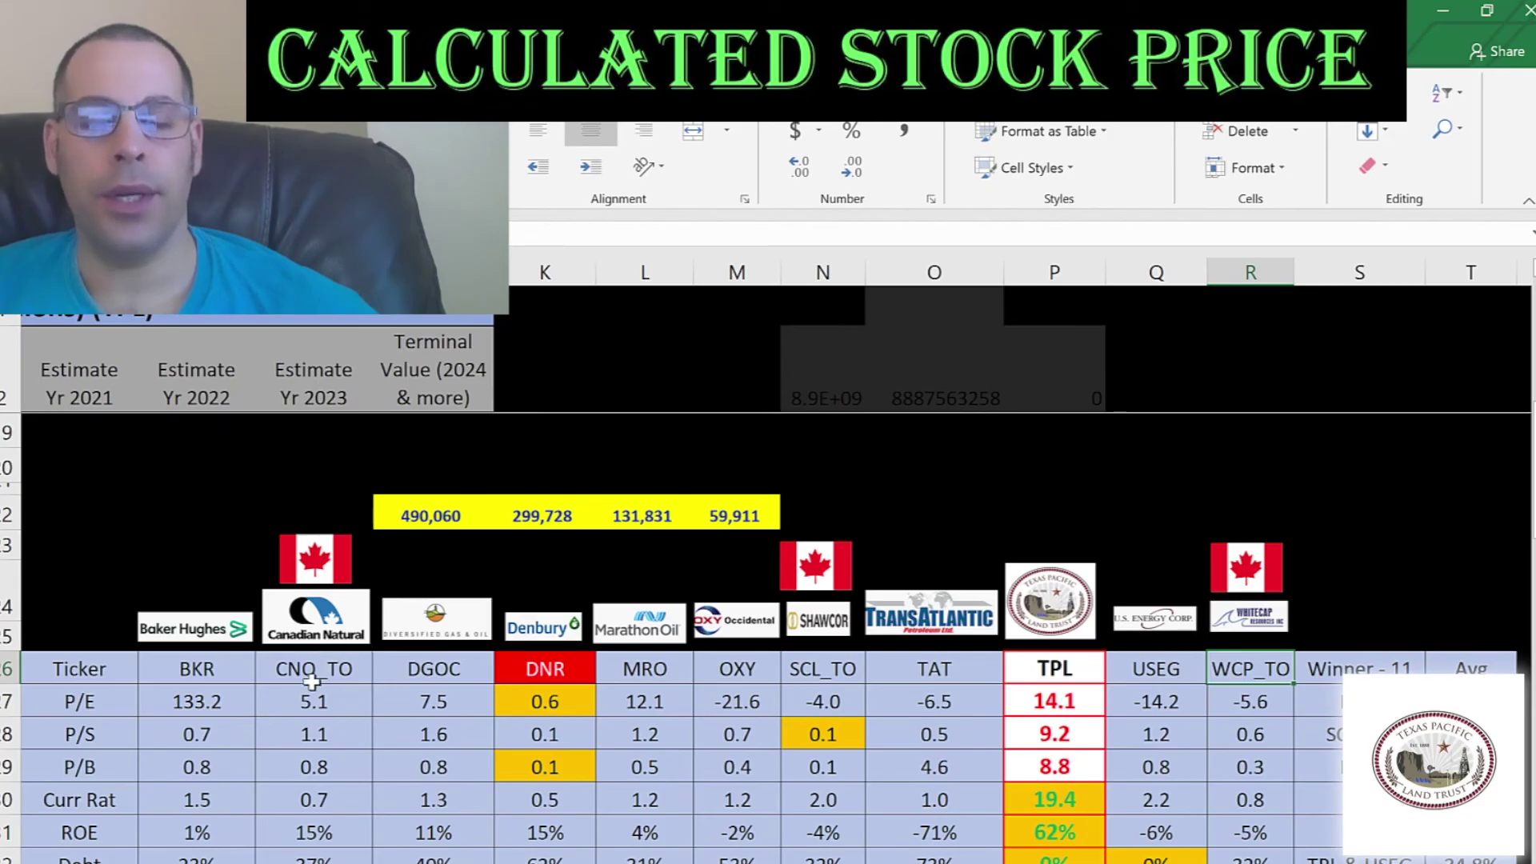
{"action": "left_click", "coordinate": [1065, 707]}
{"action": "key", "text": "ctrl+shift+Down"}
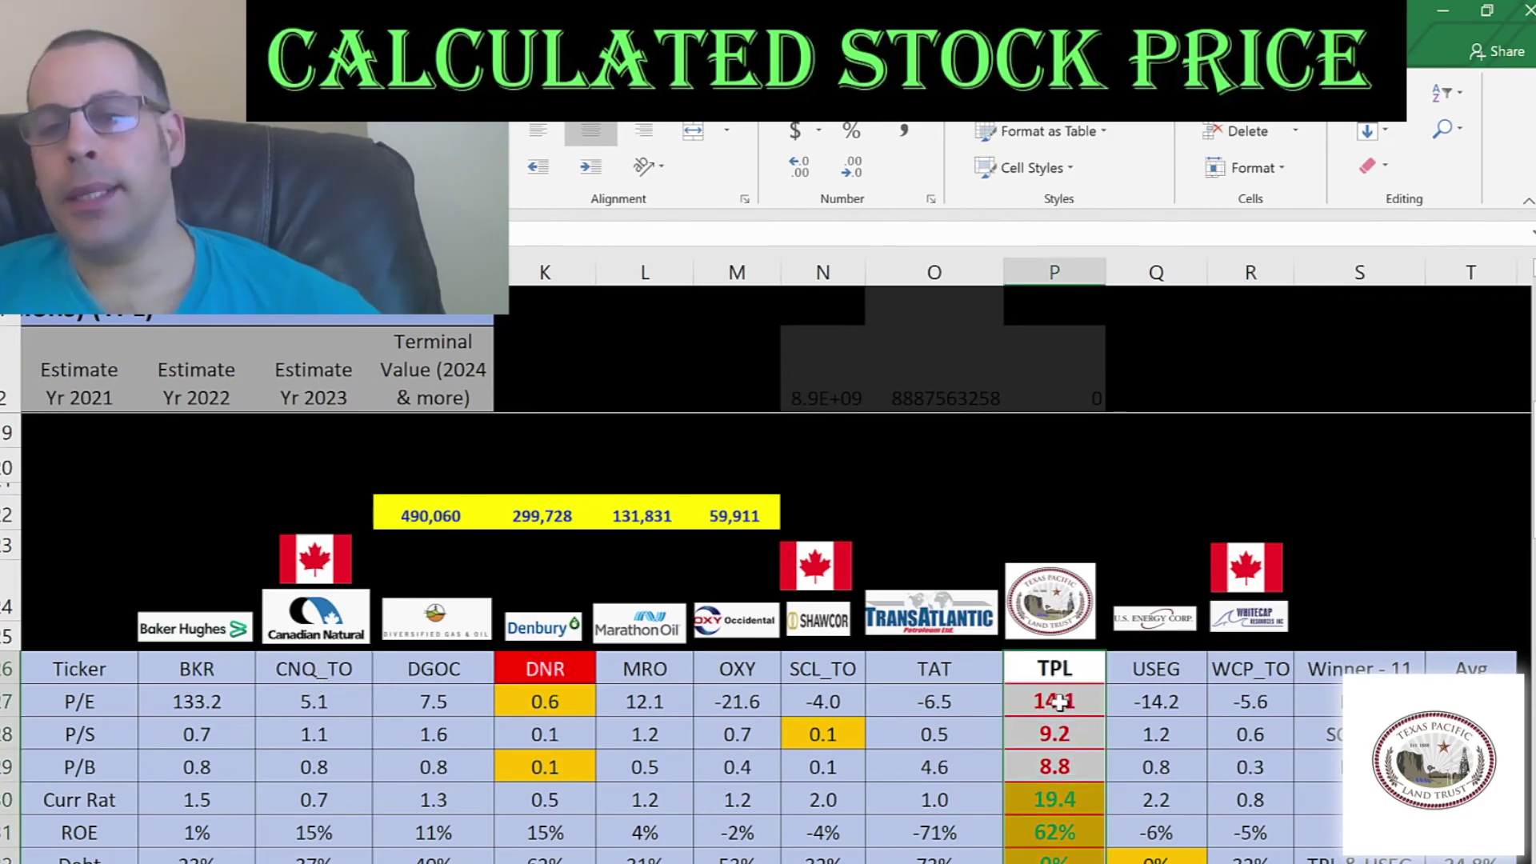
{"action": "left_click", "coordinate": [1060, 702]}
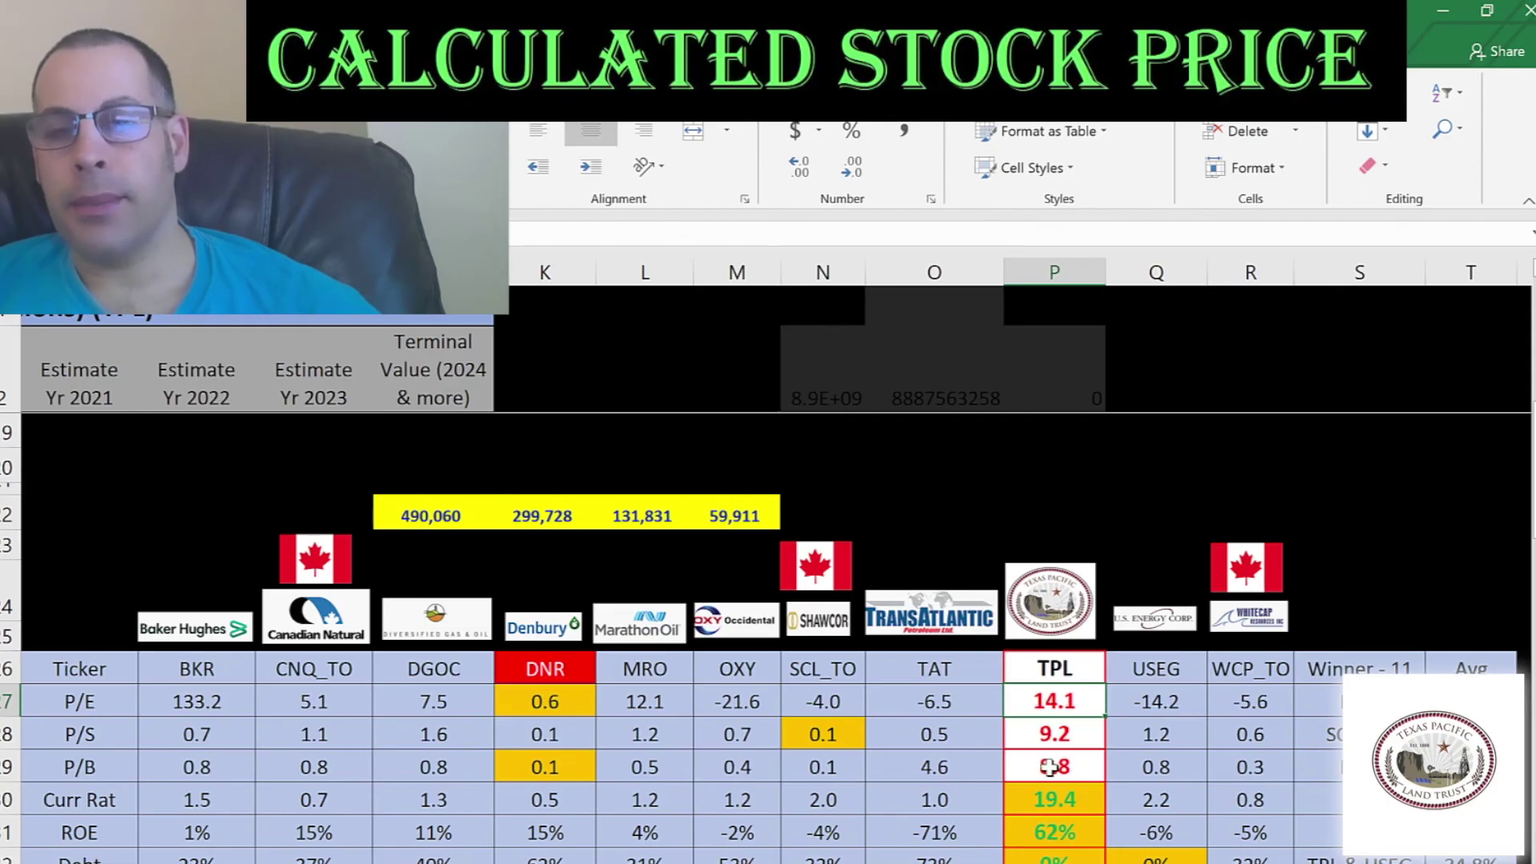
{"action": "left_click_drag", "start_coordinate": [1049, 766], "coordinate": [1046, 701]}
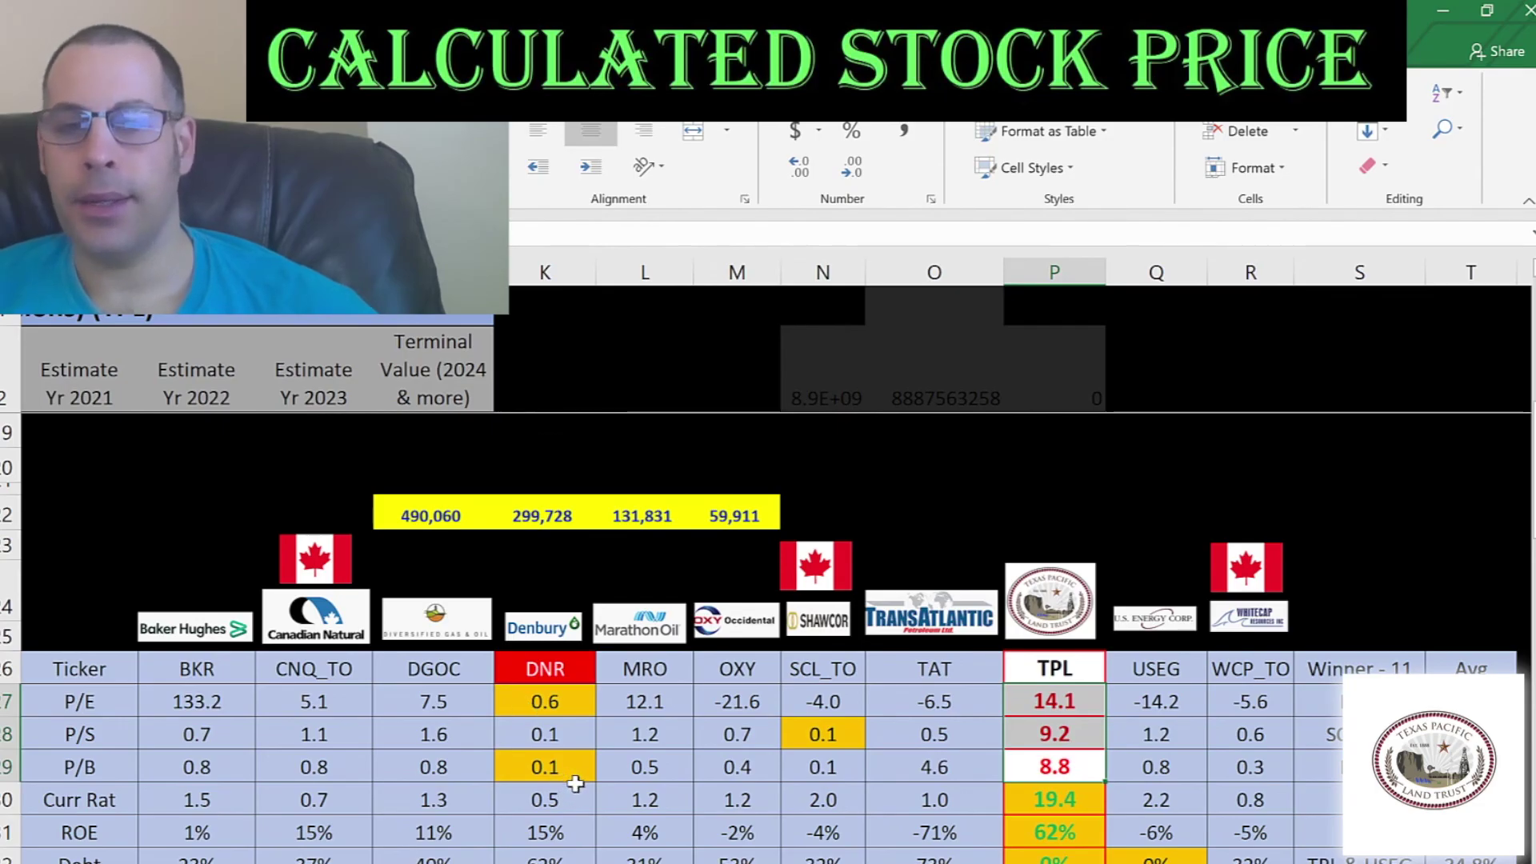
{"action": "left_click", "coordinate": [1065, 798]}
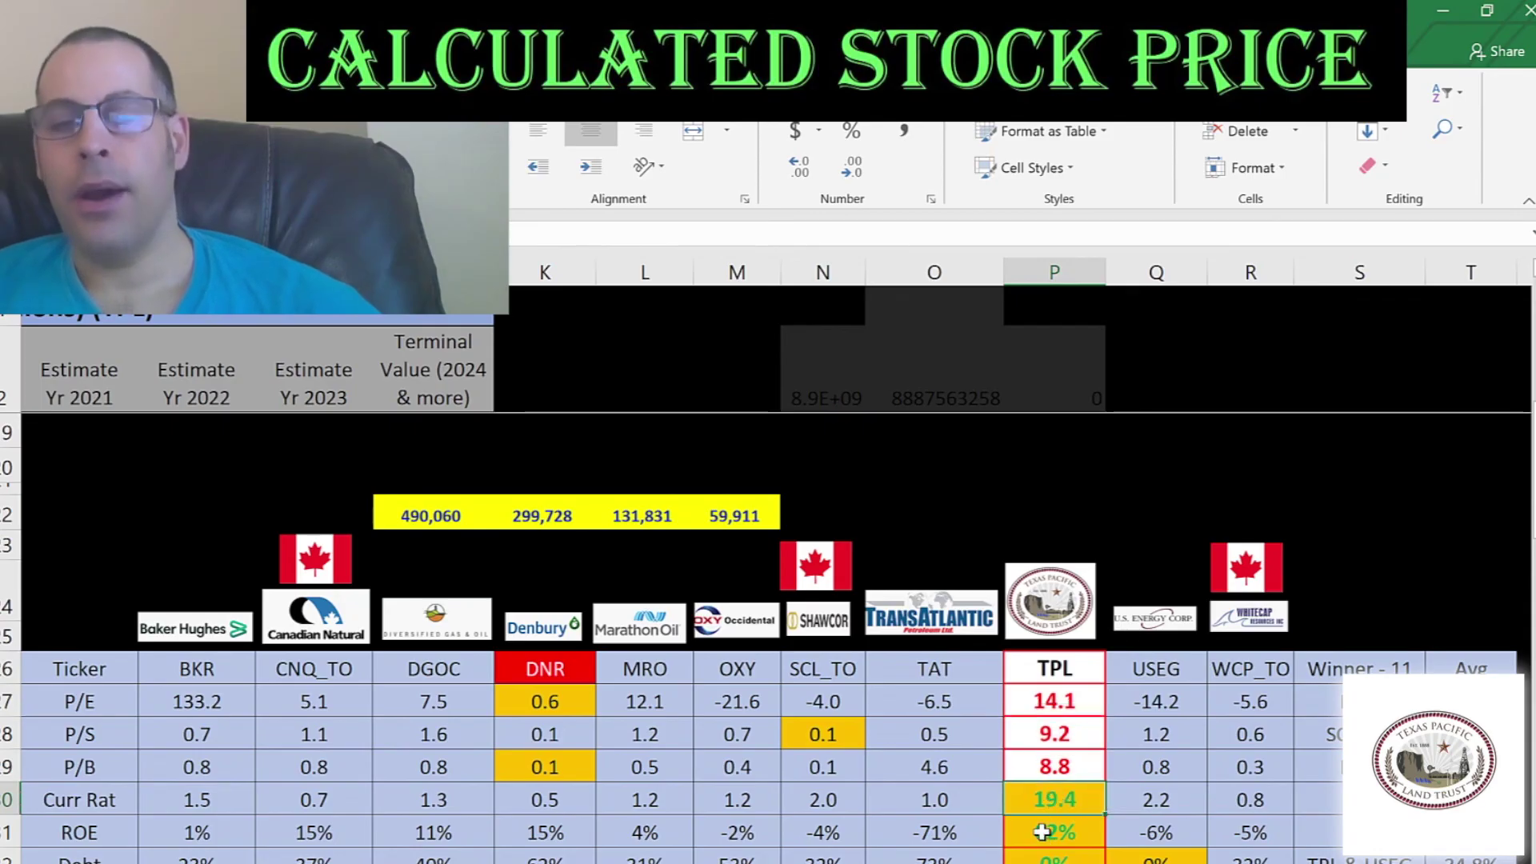
{"action": "left_click", "coordinate": [1048, 836]}
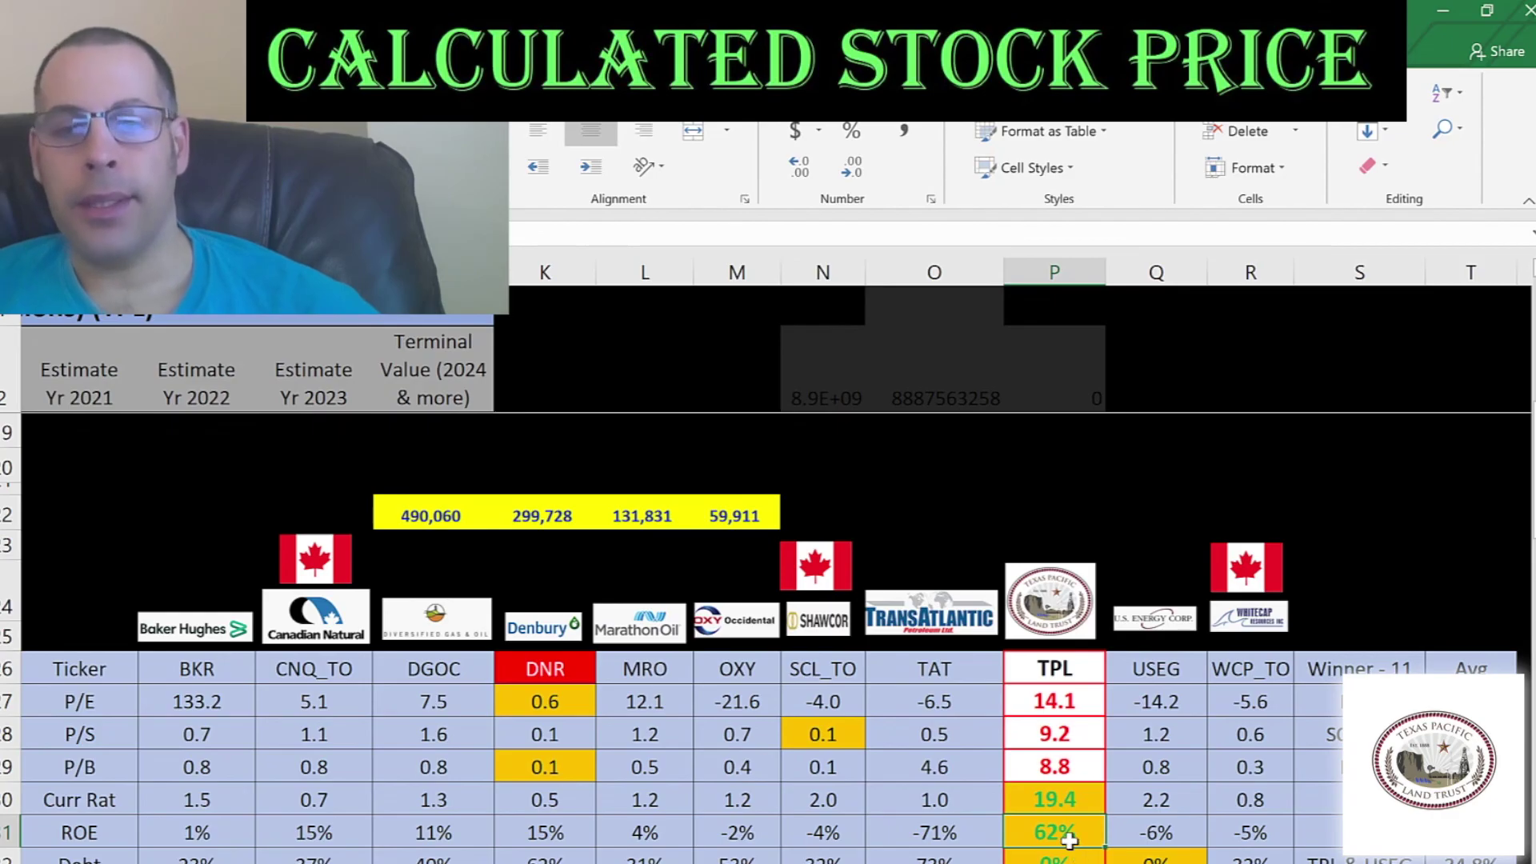
{"action": "key", "text": "Left"}
{"action": "key", "text": "Left"}
{"action": "key", "text": "Left"}
{"action": "key", "text": "Left"}
{"action": "key", "text": "Left"}
{"action": "key", "text": "Left"}
{"action": "key", "text": "Left"}
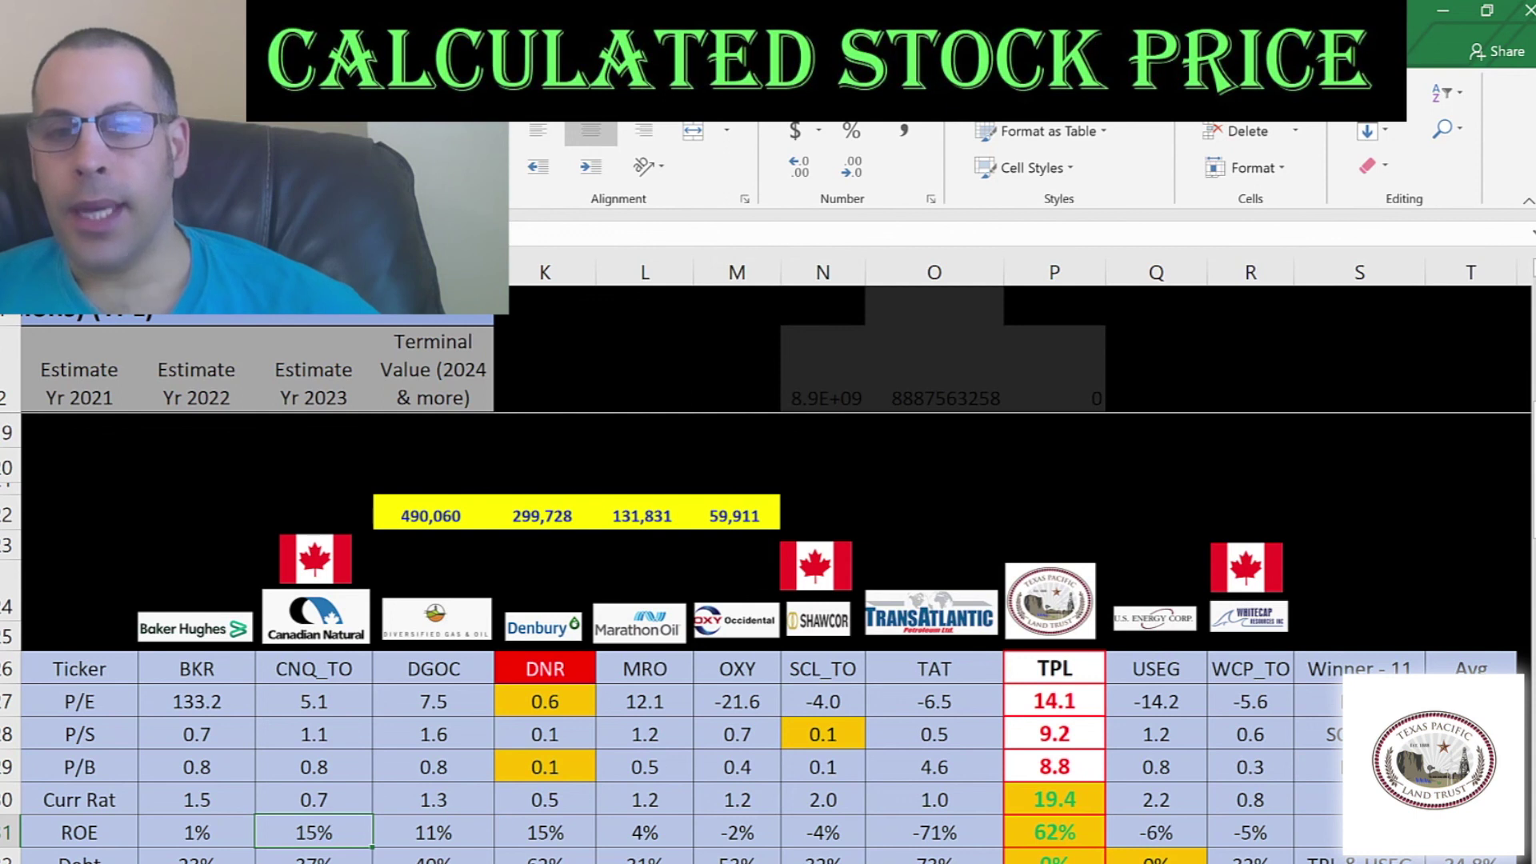
{"action": "left_click", "coordinate": [1055, 857]}
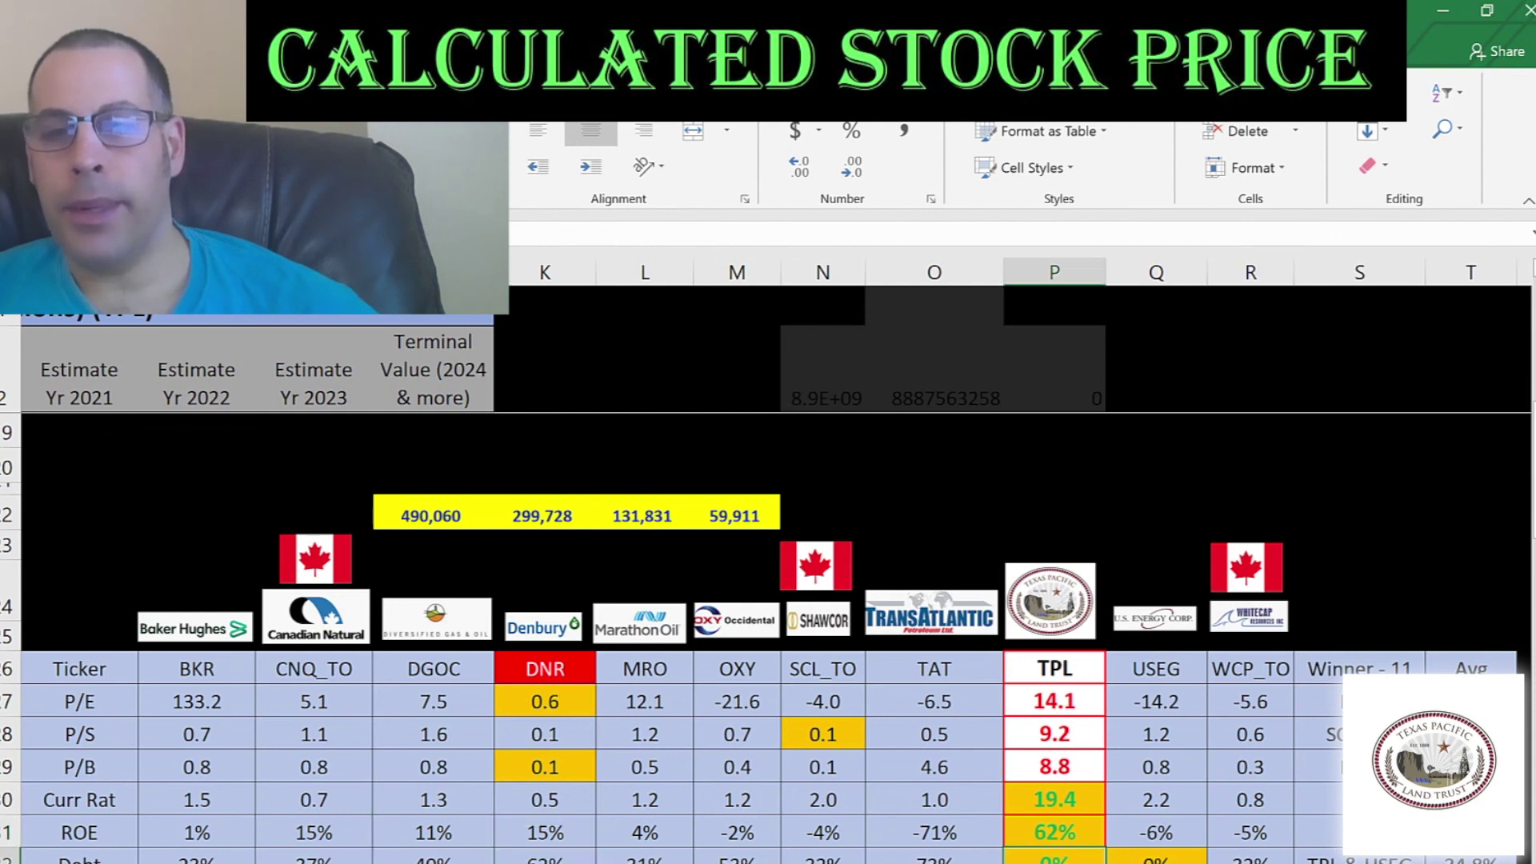
{"action": "left_click", "coordinate": [1113, 857]}
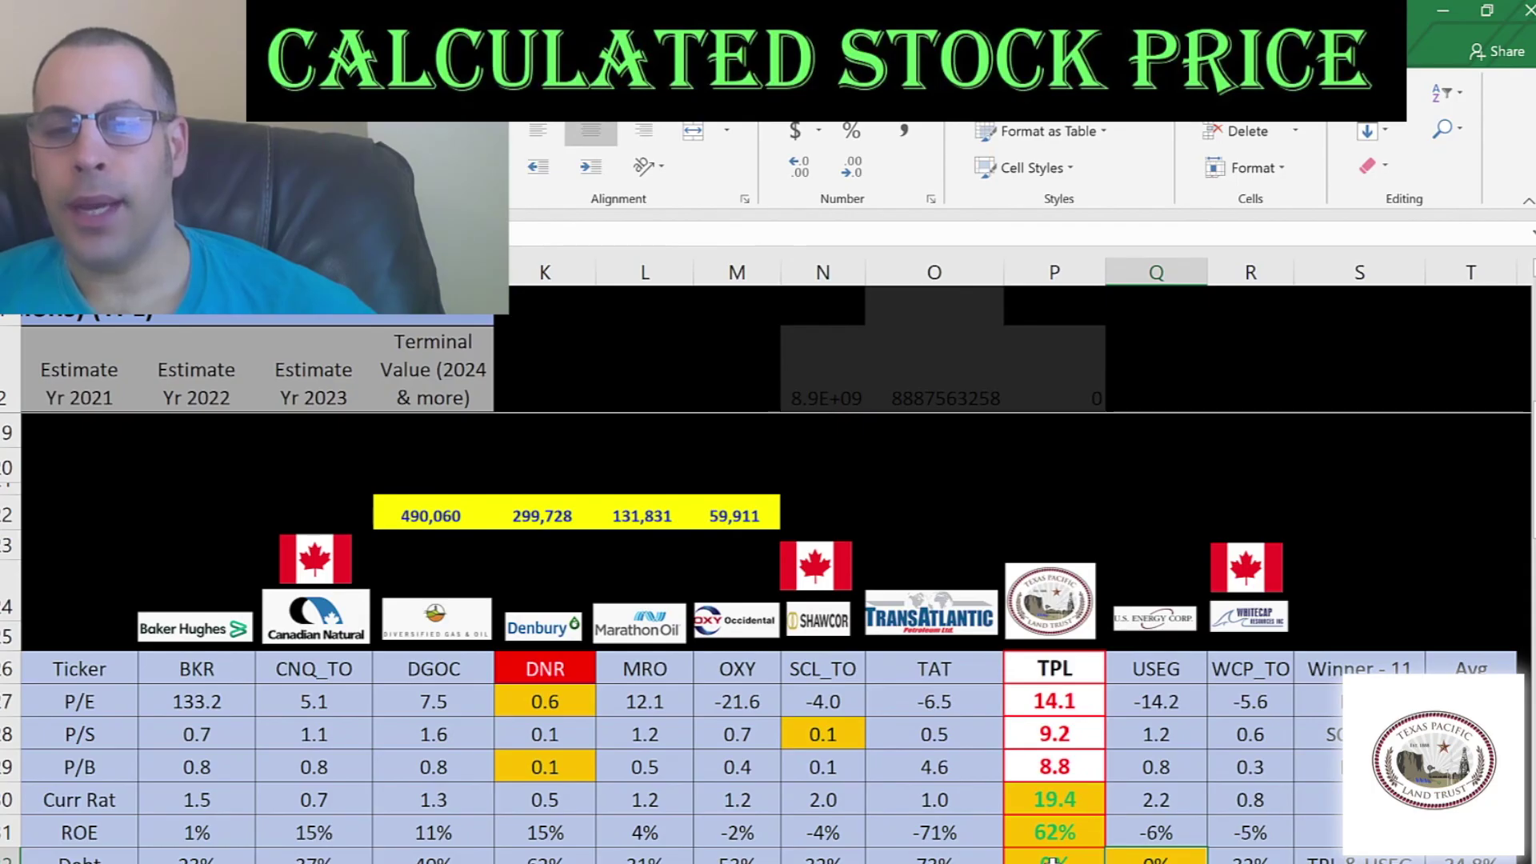
{"action": "key", "text": "Left"}
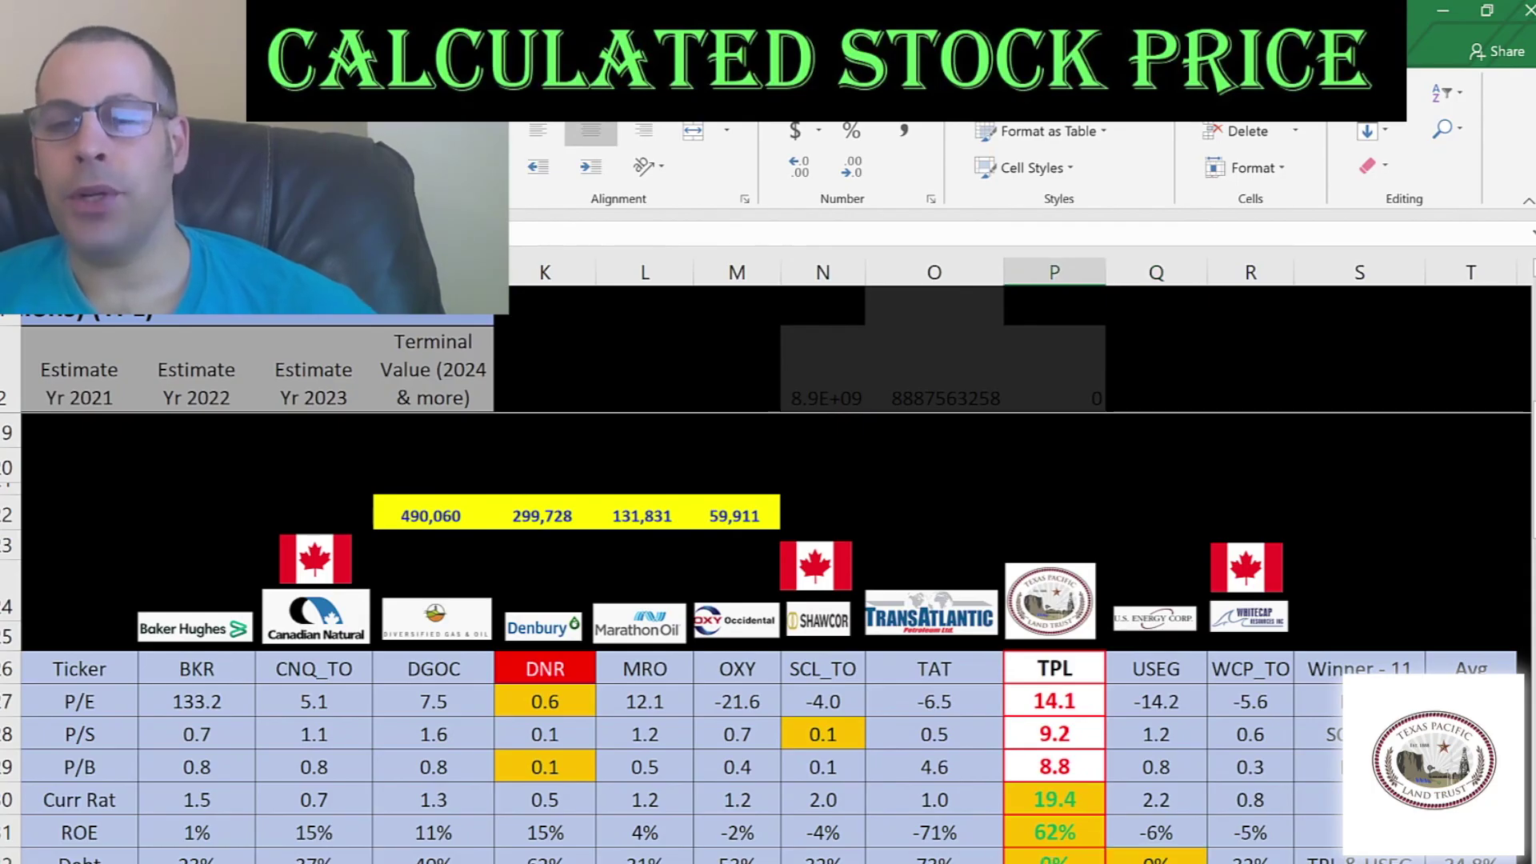